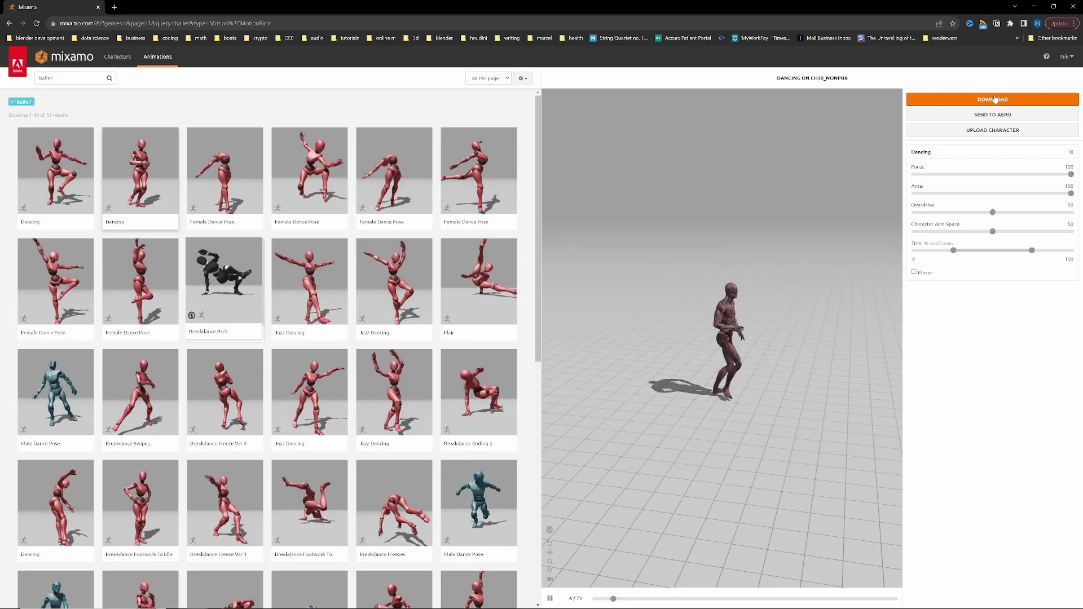
Download the Dancing animation from Mixamo, switch to Blender and import the character's FBX file into the scene
click(995, 99)
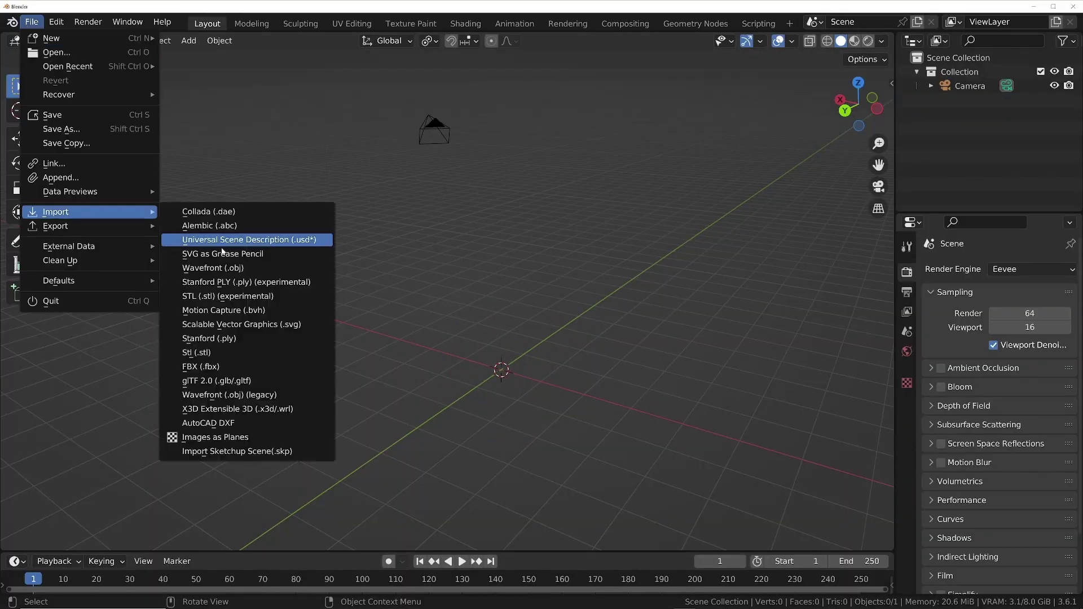
click(266, 237)
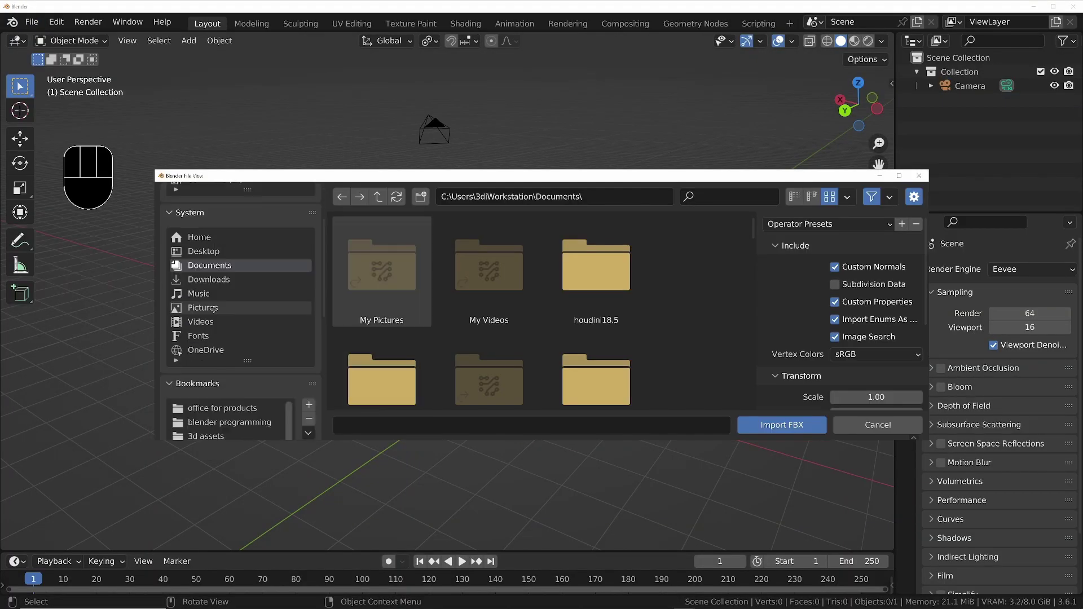
scroll(214, 309, down, 8)
click(213, 287)
scroll(489, 350, down, 2)
click(488, 351)
click(774, 426)
key(KP_1)
scroll(399, 332, up, 2)
shift+middle_drag(540, 423, 333, 309)
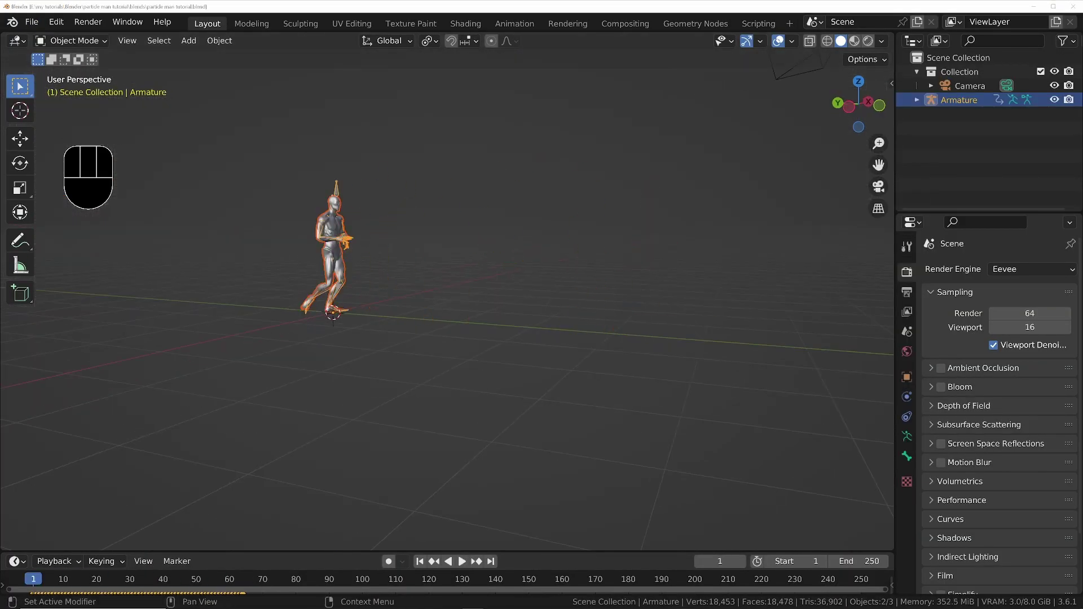
Add a plane at the character's feet and scale it up as a ground for the dance
click(411, 324)
key(shift+a)
mouse_move(411, 323)
click(457, 322)
middle_drag(361, 307, 341, 343)
key(space)
scroll(340, 342, down, 4)
middle_drag(429, 309, 460, 308)
key(s)
click(139, 349)
Play the dance from the first frame to check how far the character travels across the plane
key(space)
key(shift+Left)
key(space)
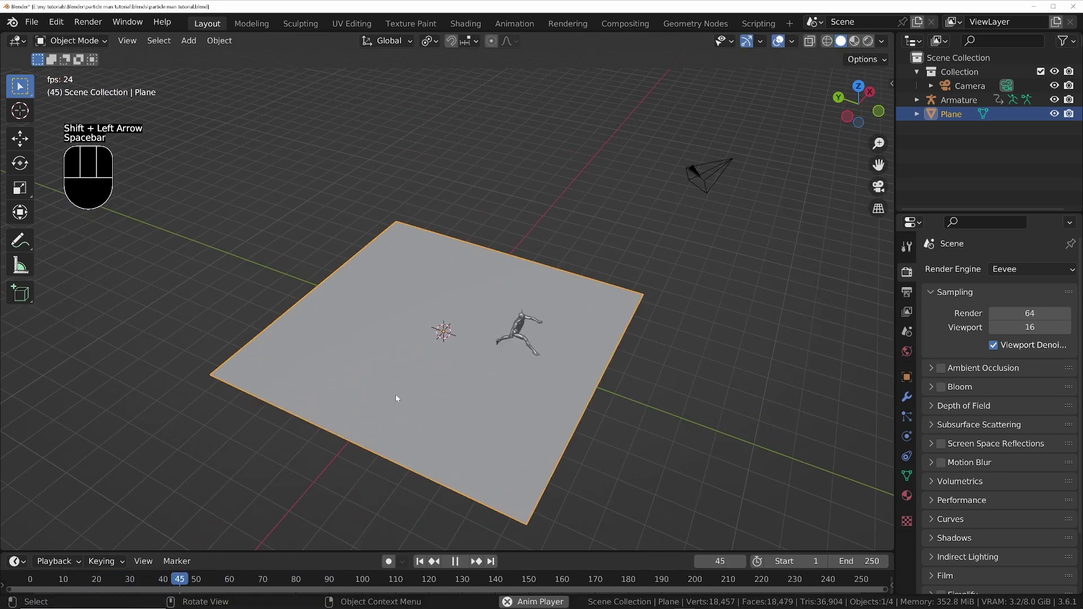
key(space)
middle_drag(396, 398, 759, 478)
Set the plane's viewport display to Bounds
click(907, 377)
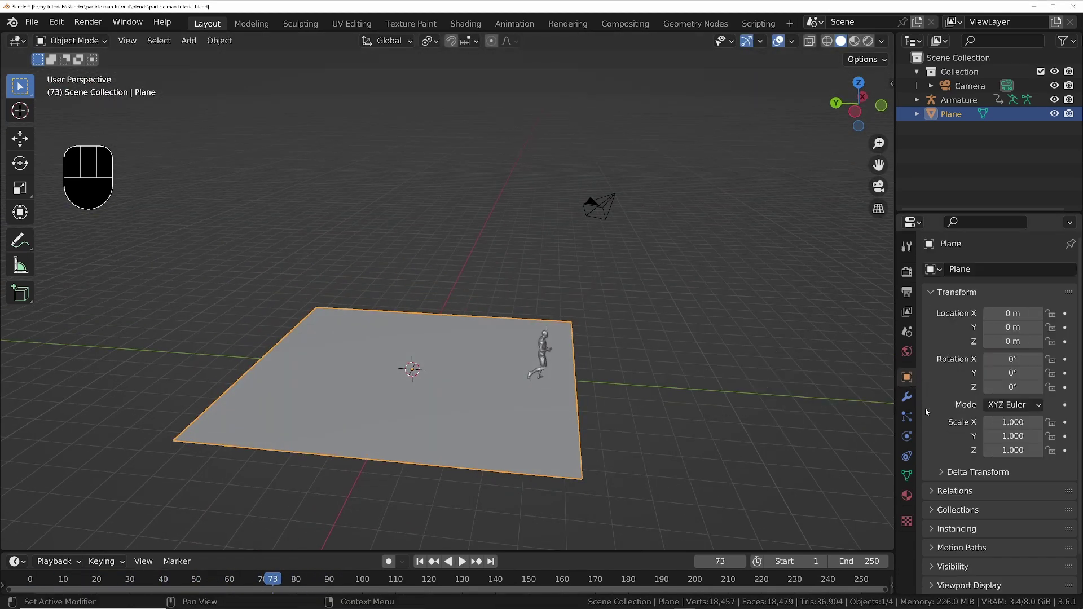
scroll(993, 395, down, 2)
click(969, 546)
scroll(994, 508, down, 6)
click(1020, 525)
click(1007, 510)
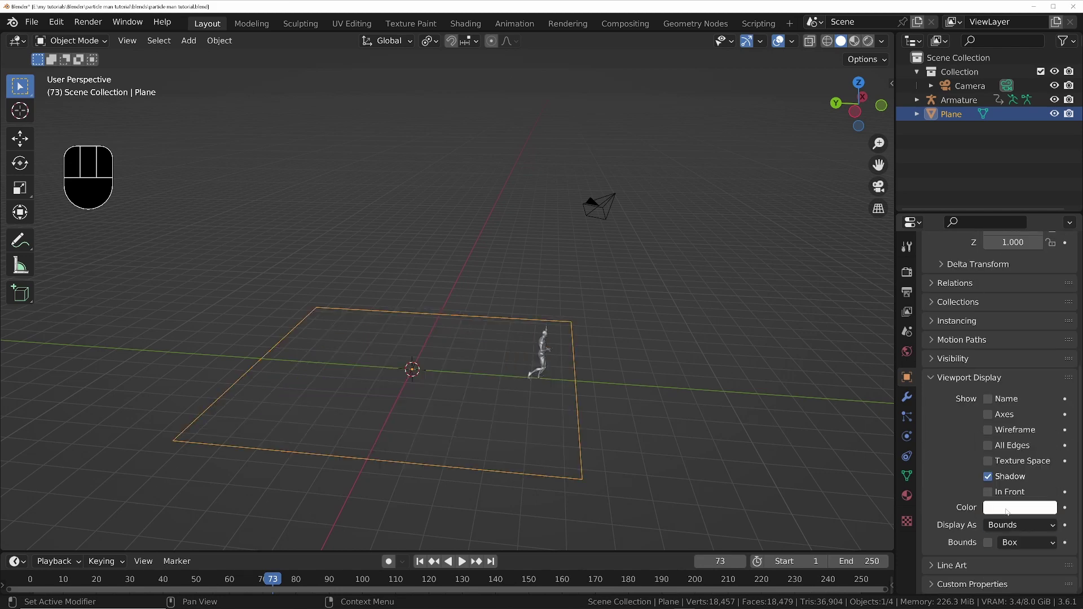
Give the plane collision physics with particle permeability 0.117, stickiness 2.4, damping 0.098 randomized by 0.094 and friction 0.47 randomized by 0.338
click(907, 436)
click(1006, 290)
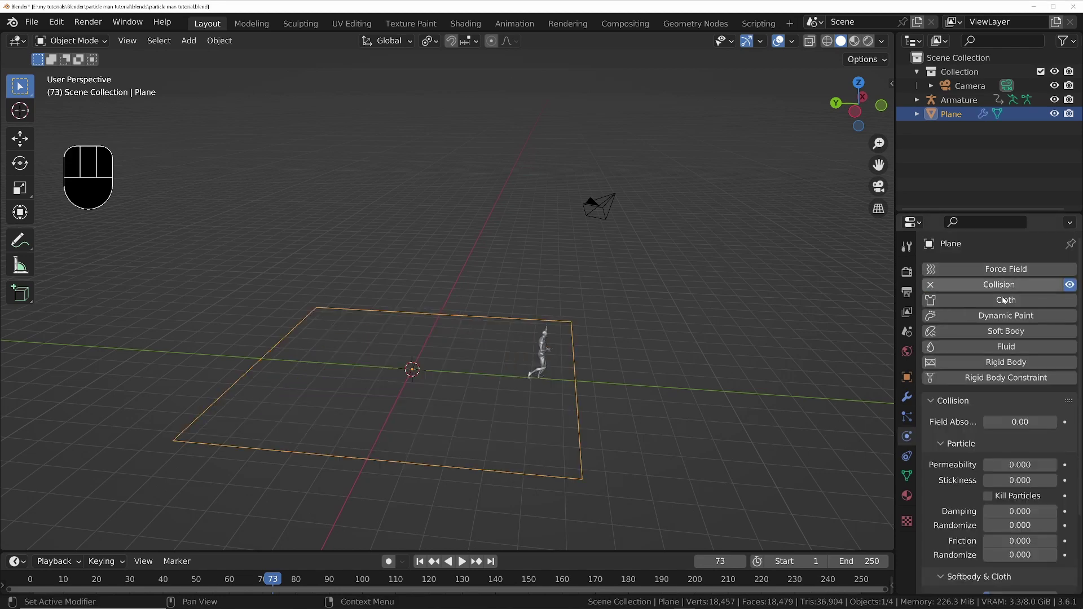
scroll(956, 338, down, 5)
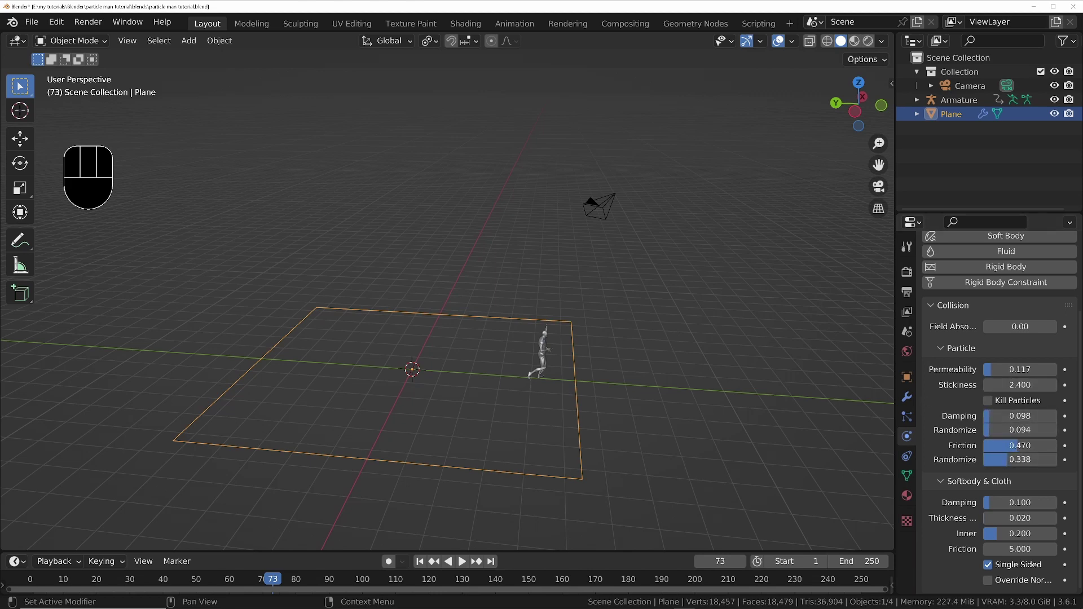
Set the scene's render engine to Cycles
click(907, 272)
scroll(993, 316, up, 5)
click(1032, 269)
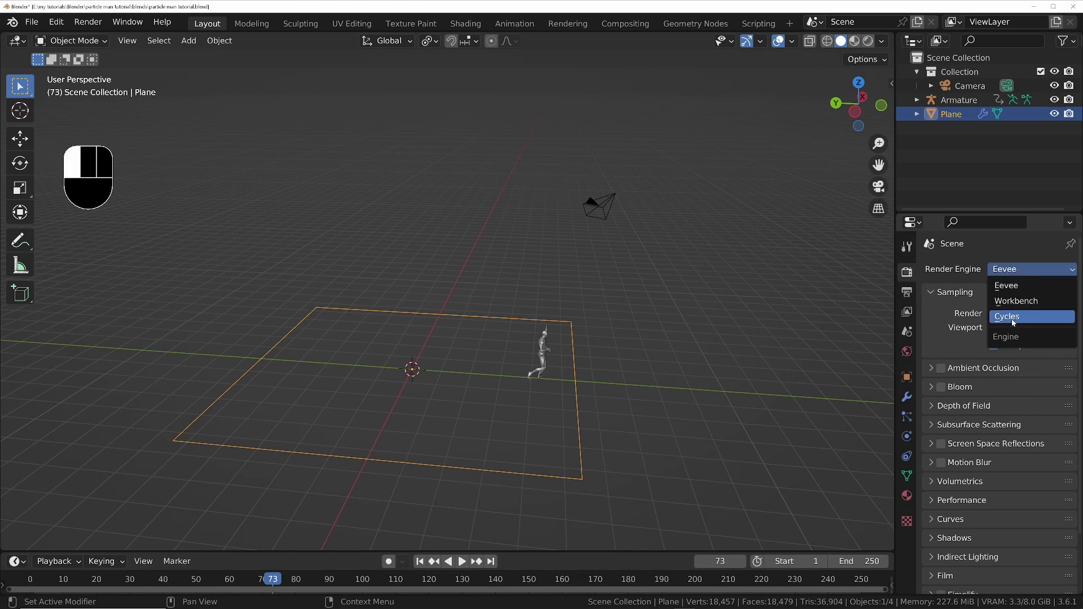
click(1013, 314)
Make the plane a shadow catcher and save the file
click(907, 377)
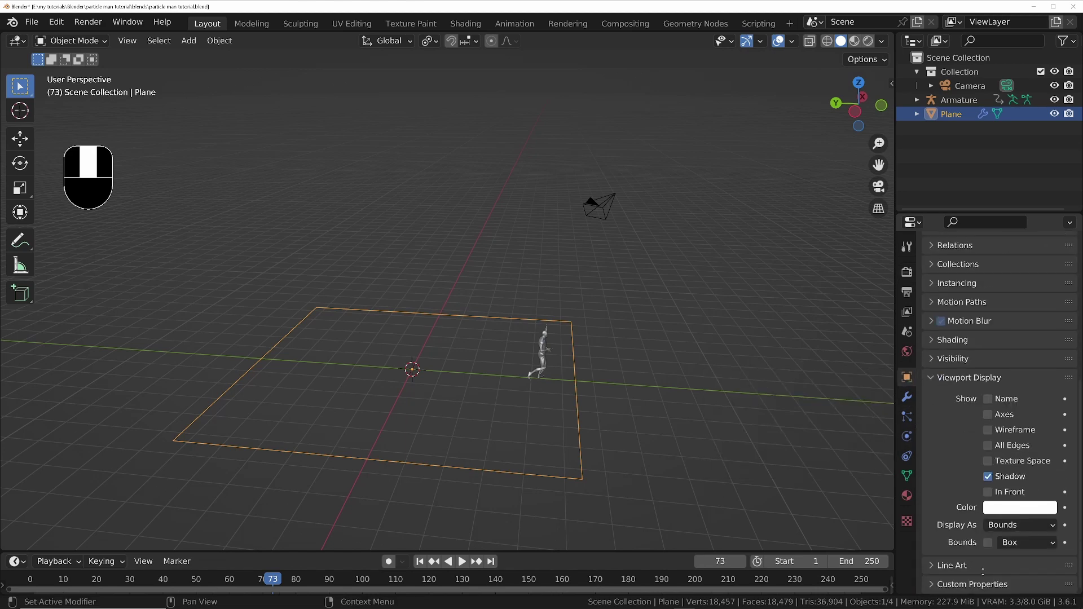
click(954, 358)
scroll(931, 327, down, 3)
drag(892, 272, 856, 272)
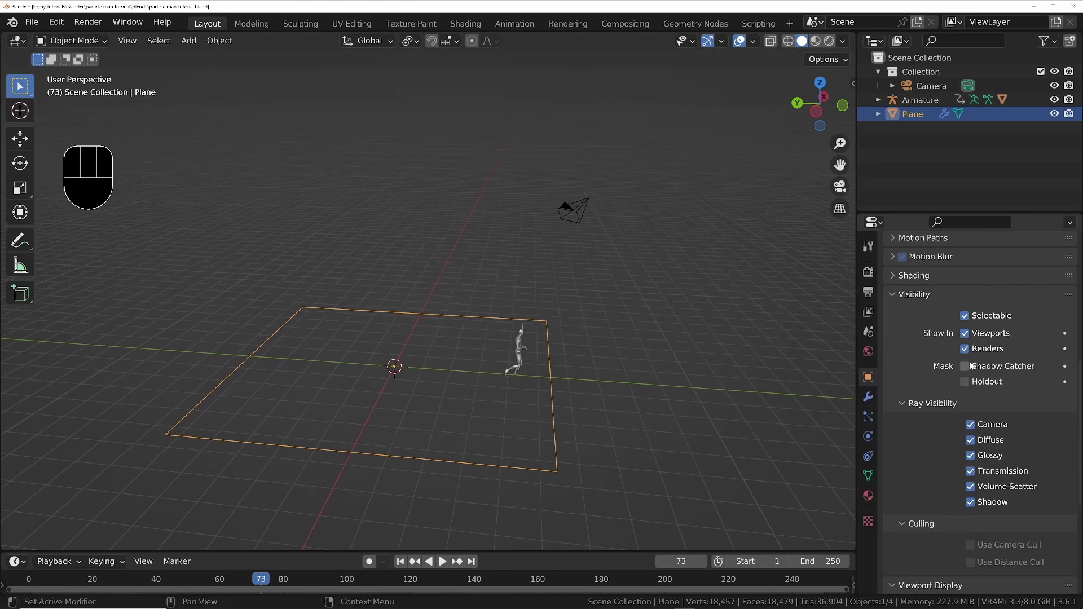
key(ctrl+s)
Add a particle system to the character's body mesh Ch30 inside the armature
scroll(522, 352, up, 8)
middle_drag(492, 319, 432, 304)
click(879, 100)
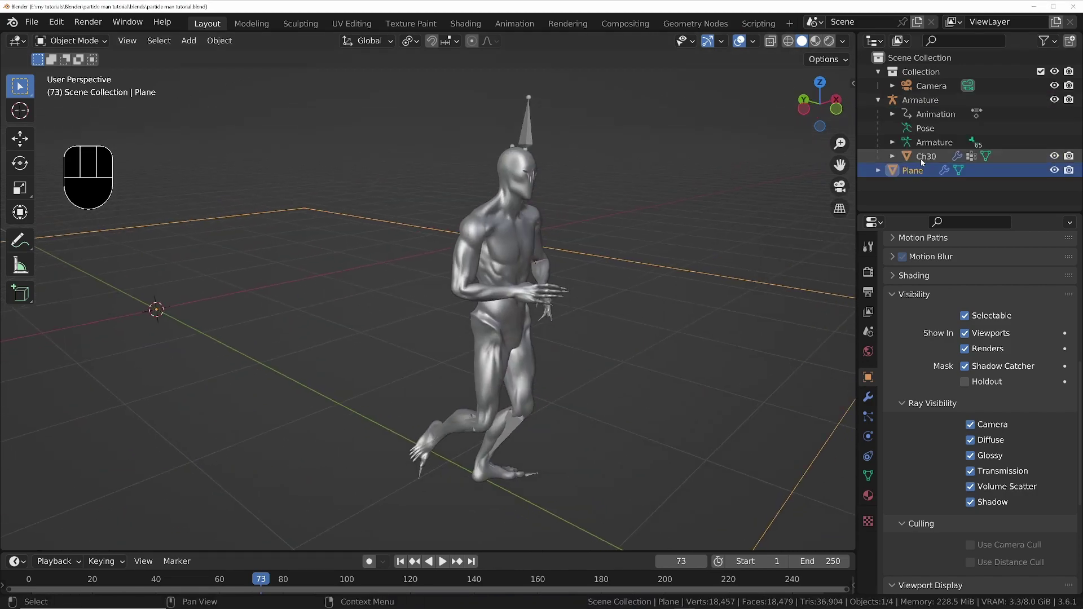
click(925, 157)
key(g)
key(Escape)
click(868, 416)
click(1071, 270)
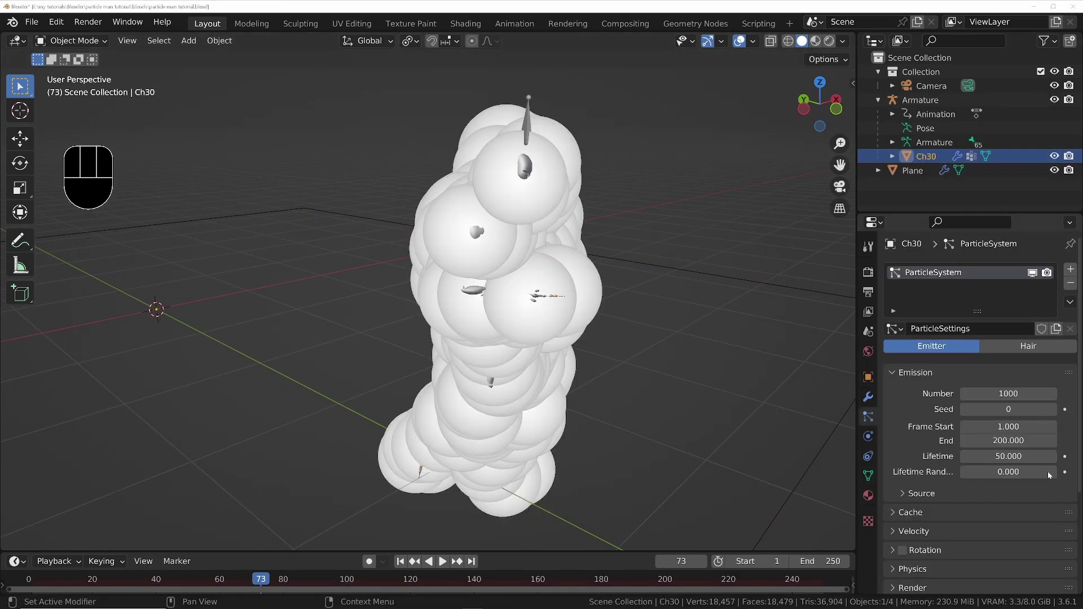
Limit the particles' viewport display amount to 20% and set the number of emitted particles to 20000
middle_drag(1049, 475, 1044, 338)
click(934, 471)
middle_drag(976, 497, 982, 382)
double_click(993, 425)
text(20)
key(Return)
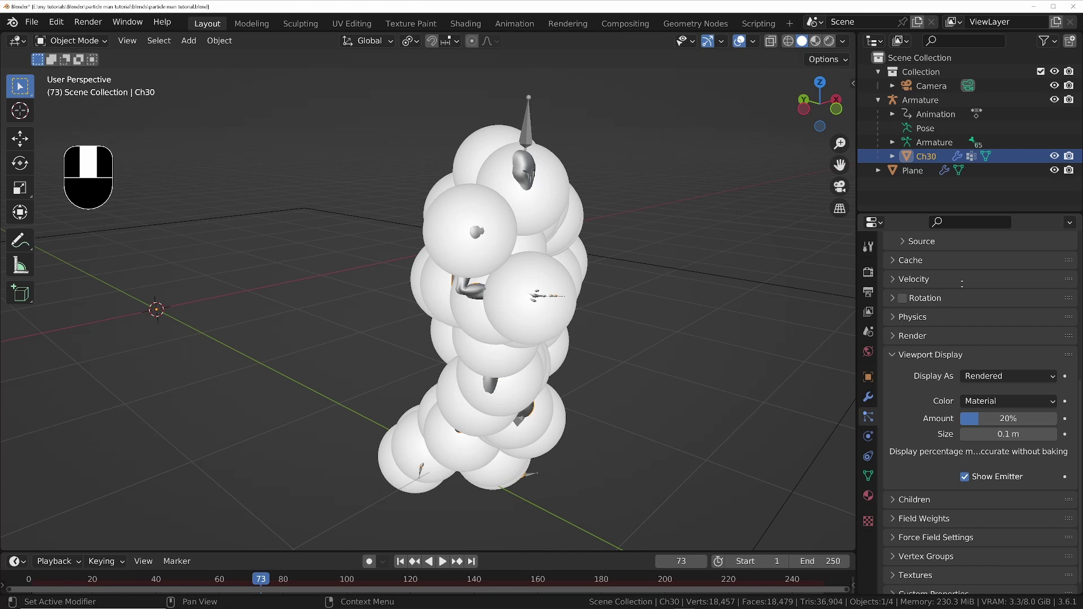
scroll(962, 284, up, 10)
key(Return)
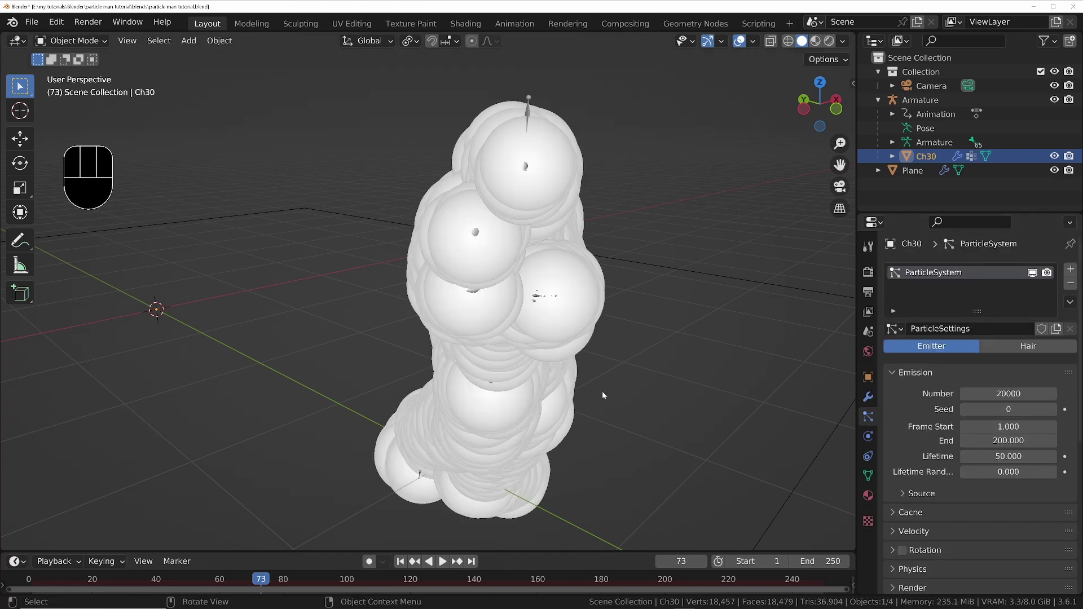
Hide the particle system in the viewport and return the animation to the first frame
key(shift+Left)
middle_drag(285, 203, 367, 217)
shift+middle_drag(367, 217, 491, 303)
key(space)
key(space)
key(shift+Left)
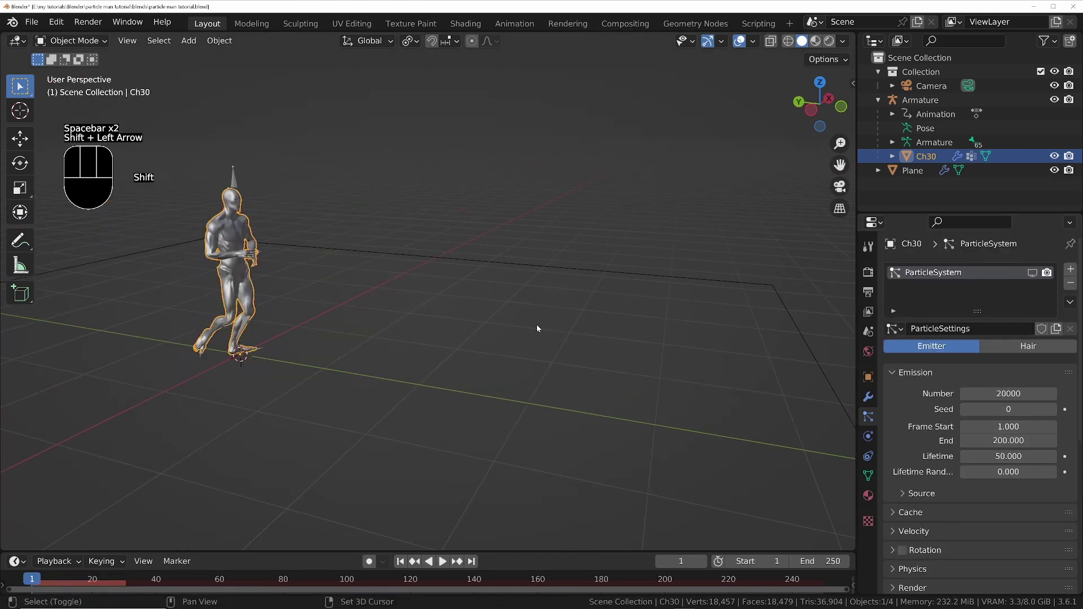
Replay the dance's opening frames repeatedly to judge at which frame the particle emission should start
key(space)
key(shift+Left)
key(space)
key(shift+Left)
key(space)
key(shift+Left)
key(space)
key(shift+Left)
key(space)
key(shift+Left)
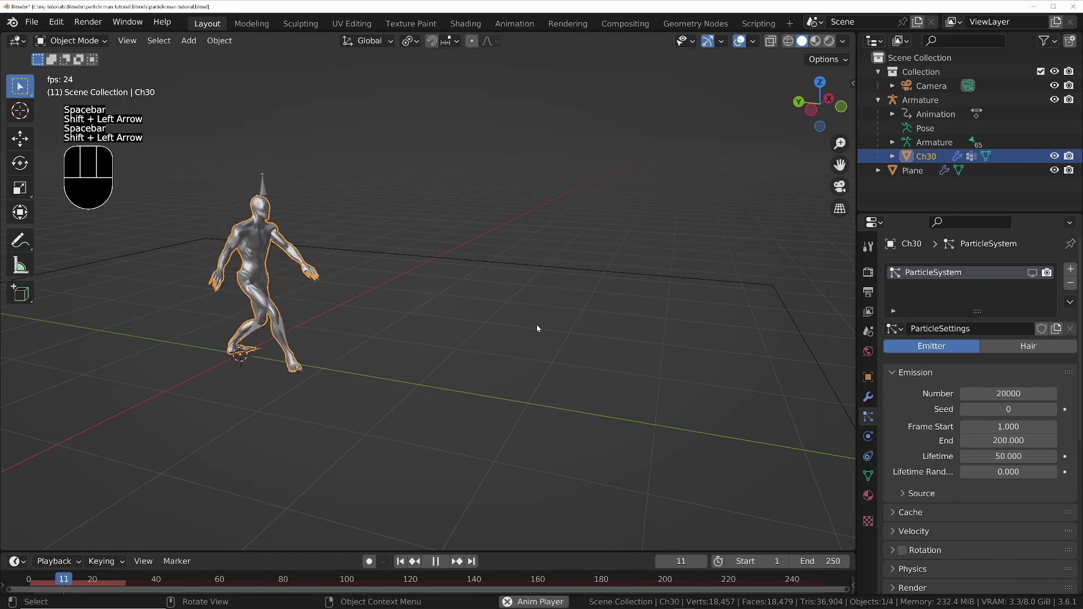
Set the particle emission's start frame to 19 and play the dance on to frame 50
key(space)
key(space)
key(space)
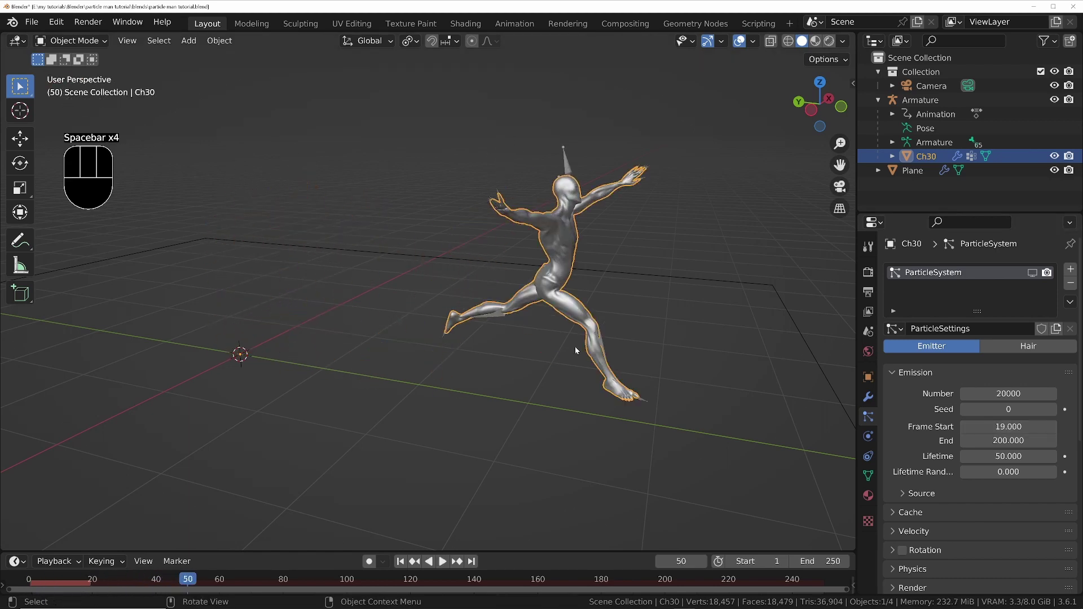
Set the scene's end frame to 120 and make the particle emission end at frame 45 with a lifetime of 101
click(868, 292)
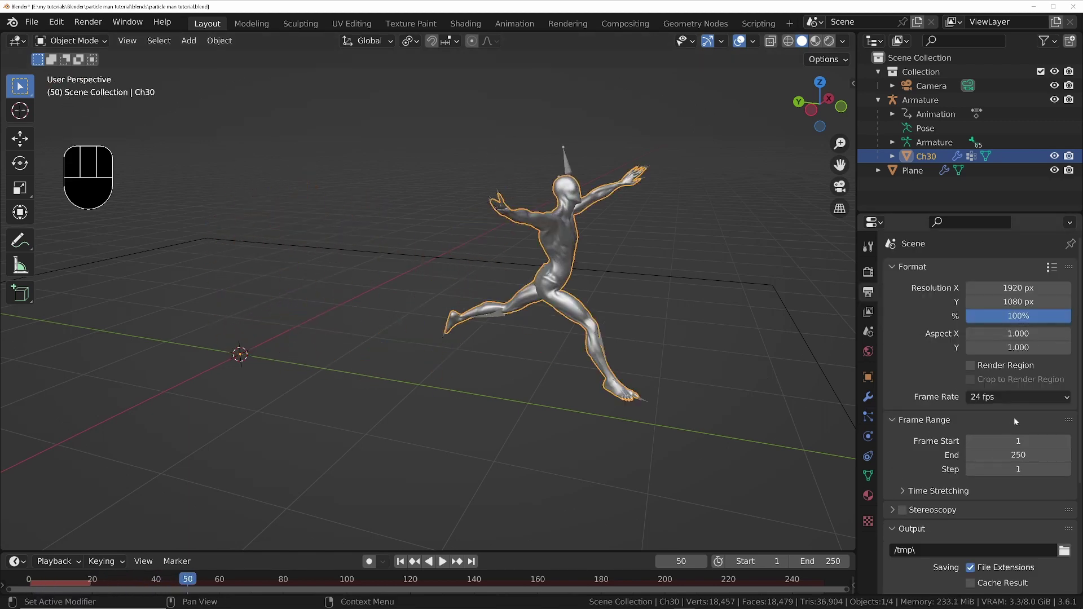
click(868, 416)
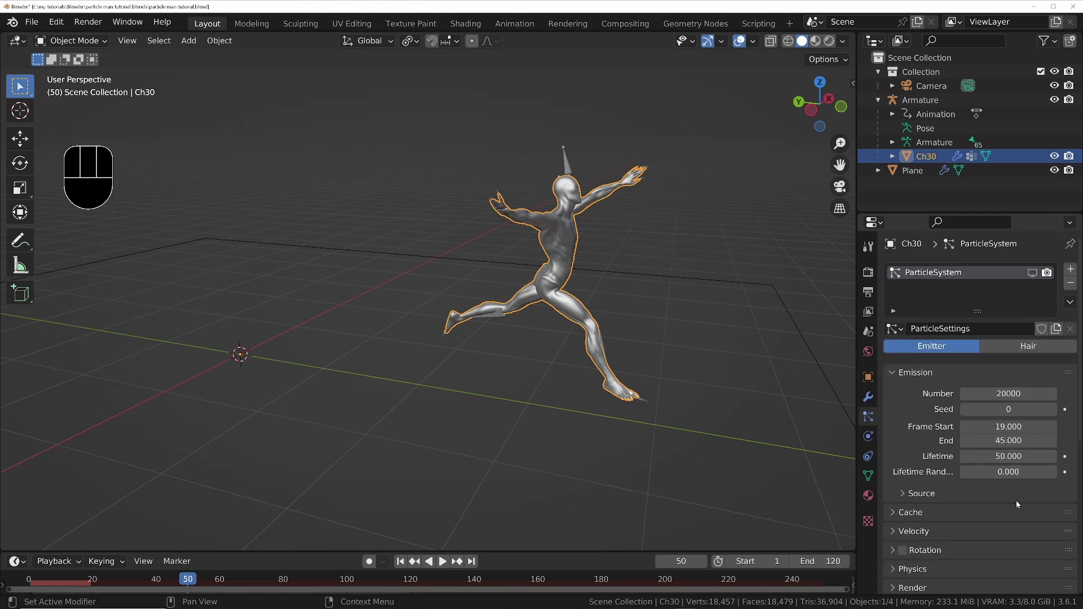
double_click(1008, 456)
text(101)
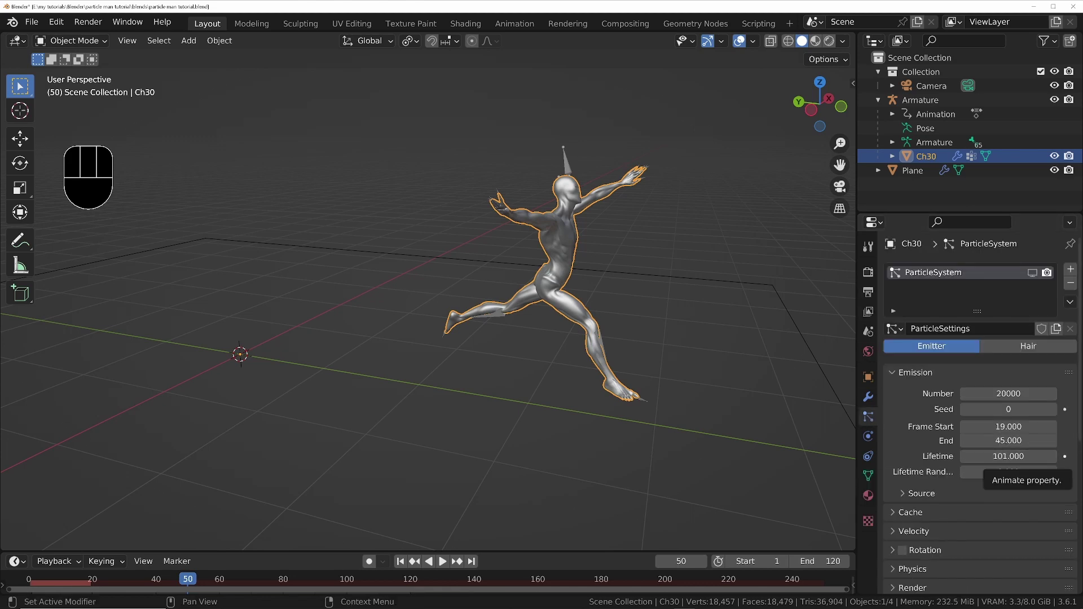
scroll(1065, 472, down, 1)
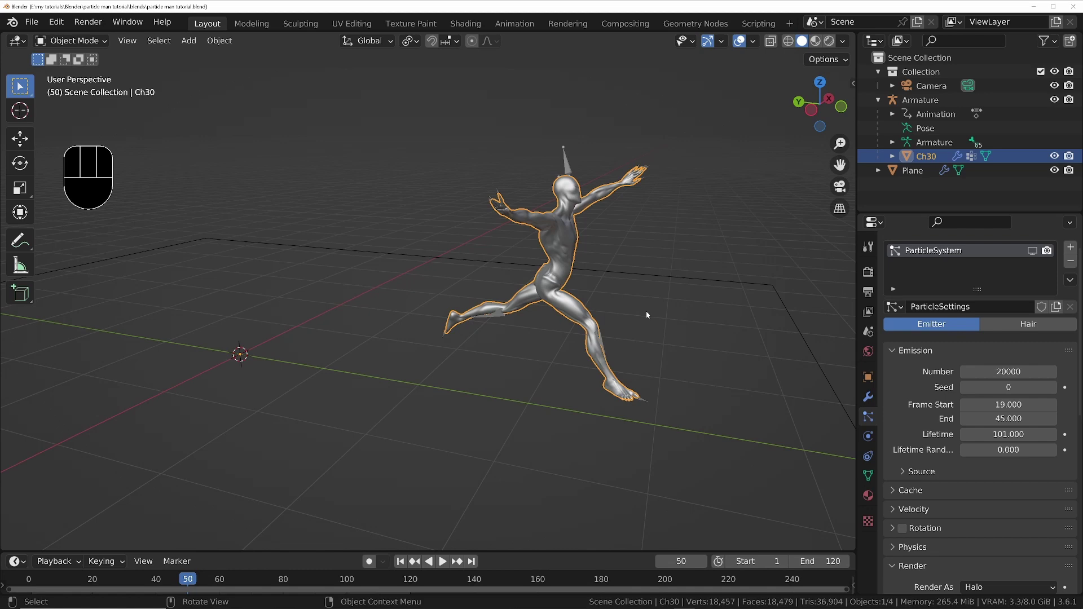
Add a UV sphere to the scene
key(shift+a)
mouse_move(549, 303)
click(616, 345)
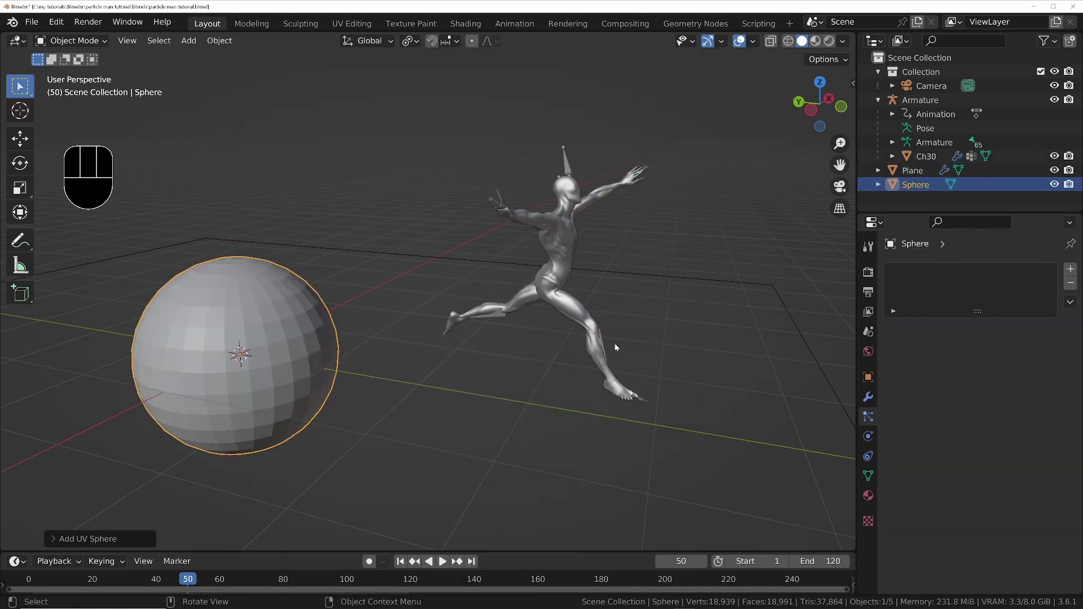
Reduce the sphere to a coarse low-poly shape with an applied Decimate modifier and hide it from the viewport and renders
click(868, 398)
click(996, 270)
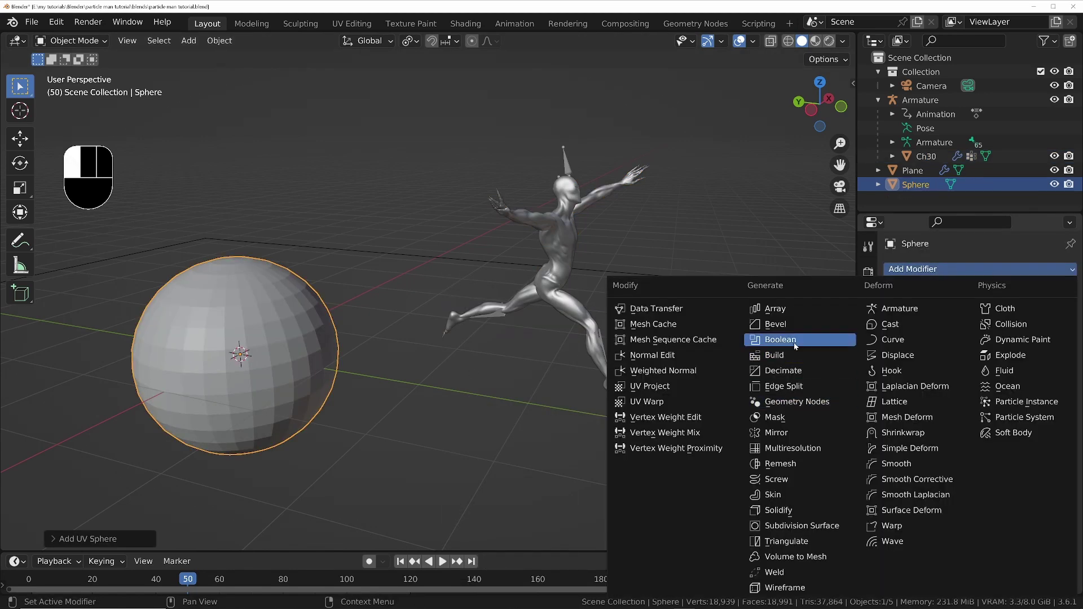
click(797, 371)
drag(1043, 331, 968, 334)
key(ctrl+a)
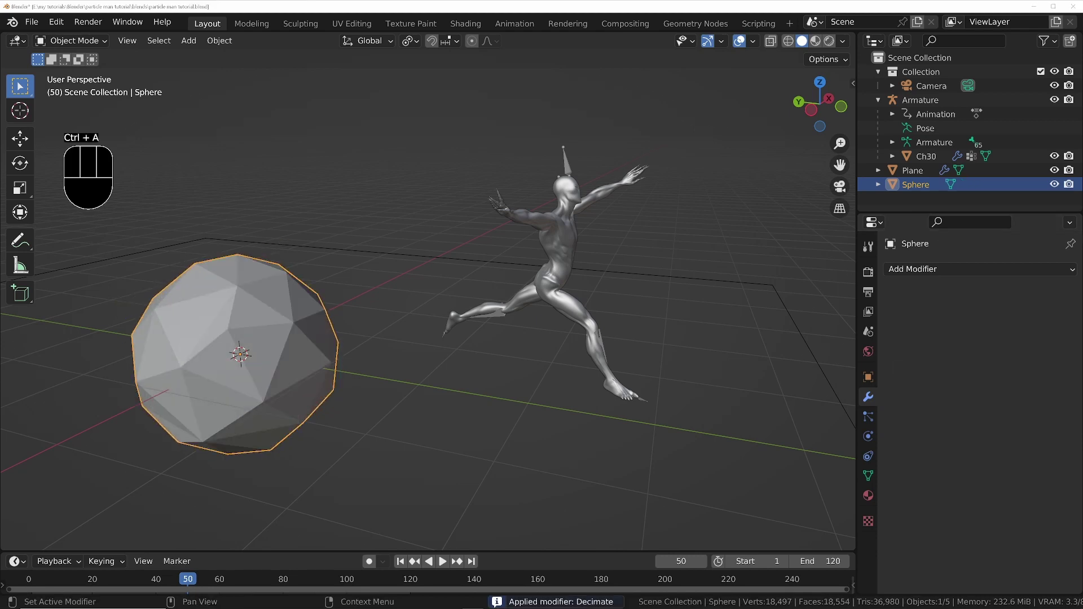
click(1055, 185)
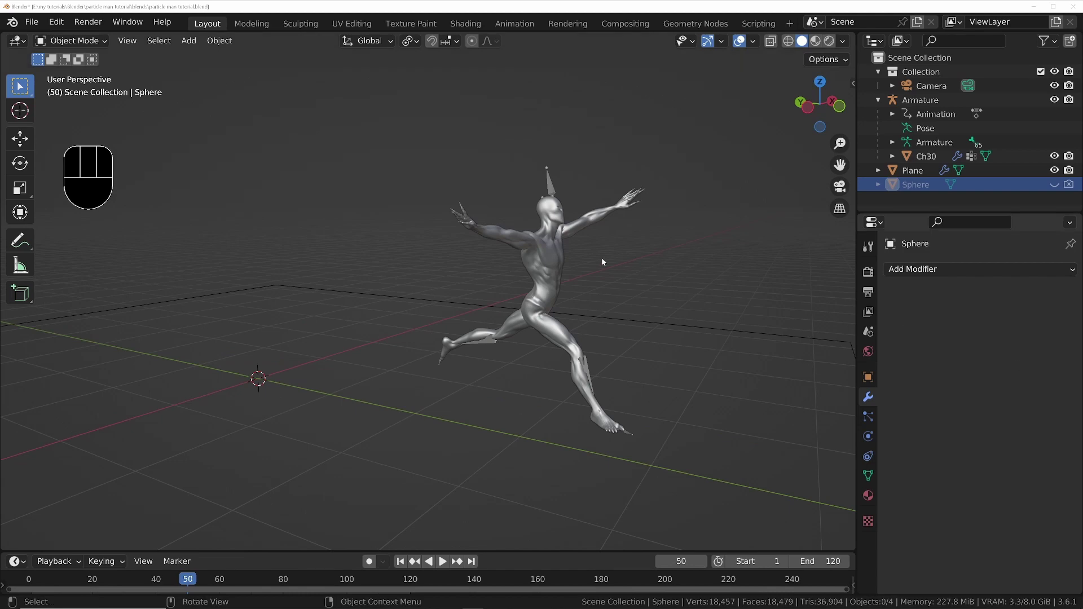
Show the body's particle system in the viewport and render its particles as Object with Sphere as the instance object
click(556, 260)
click(868, 416)
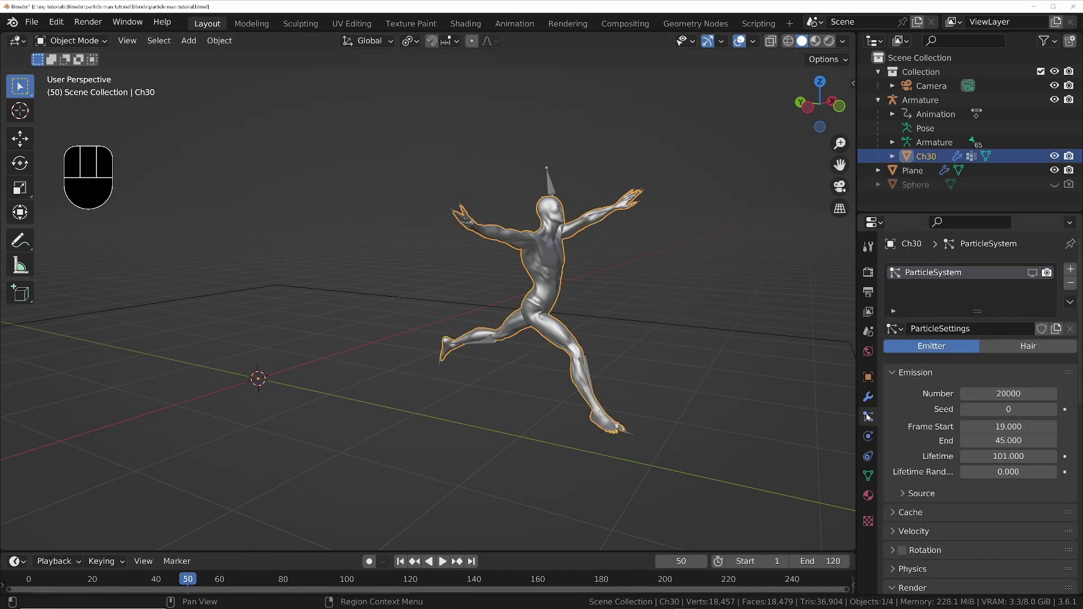
click(1033, 273)
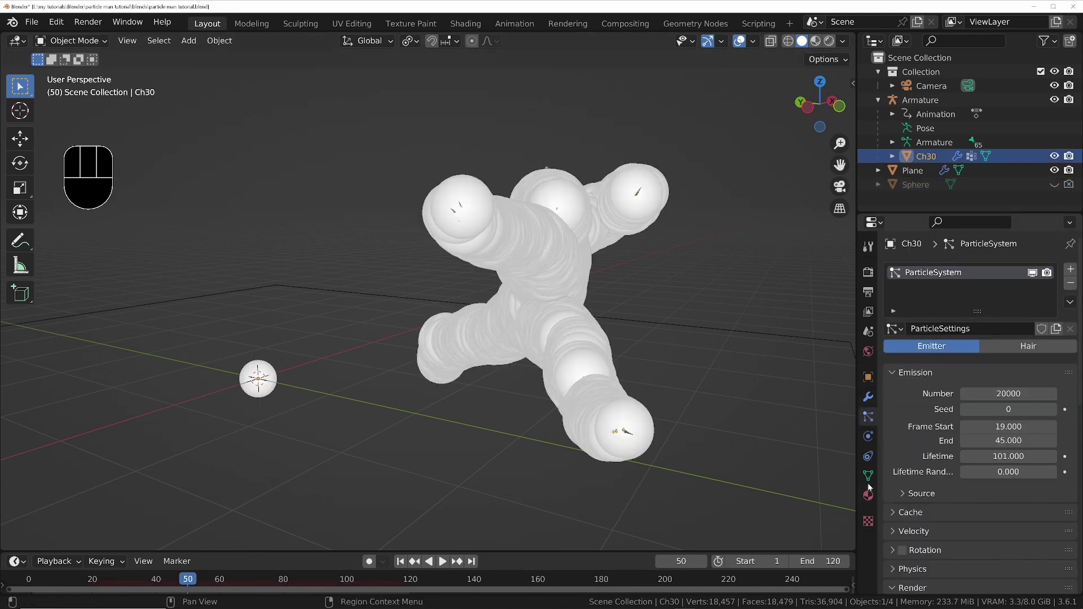
scroll(982, 367, down, 10)
click(982, 292)
click(982, 371)
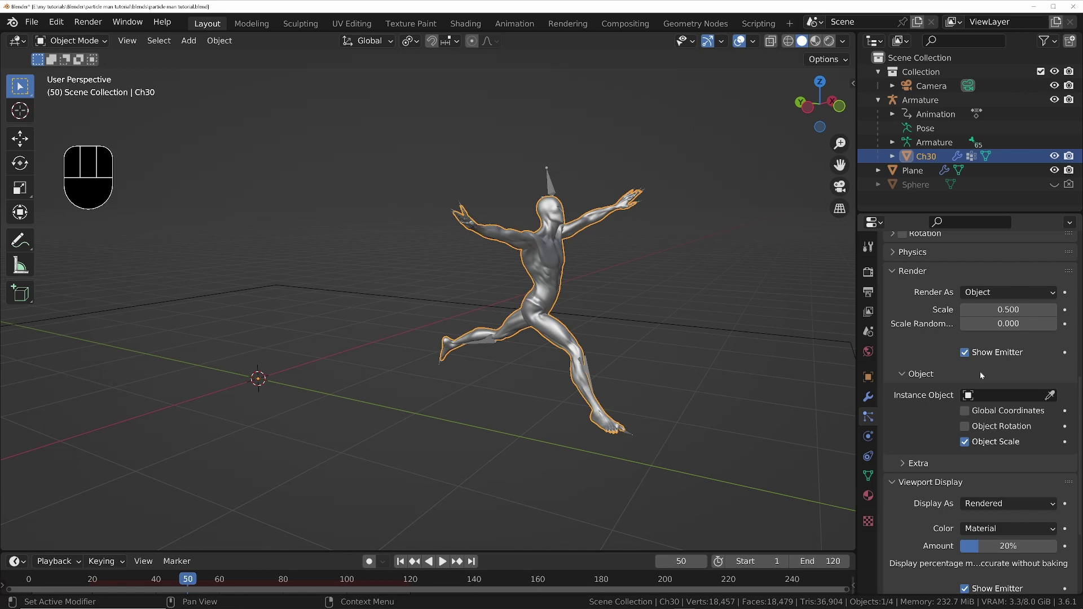
click(996, 395)
click(945, 474)
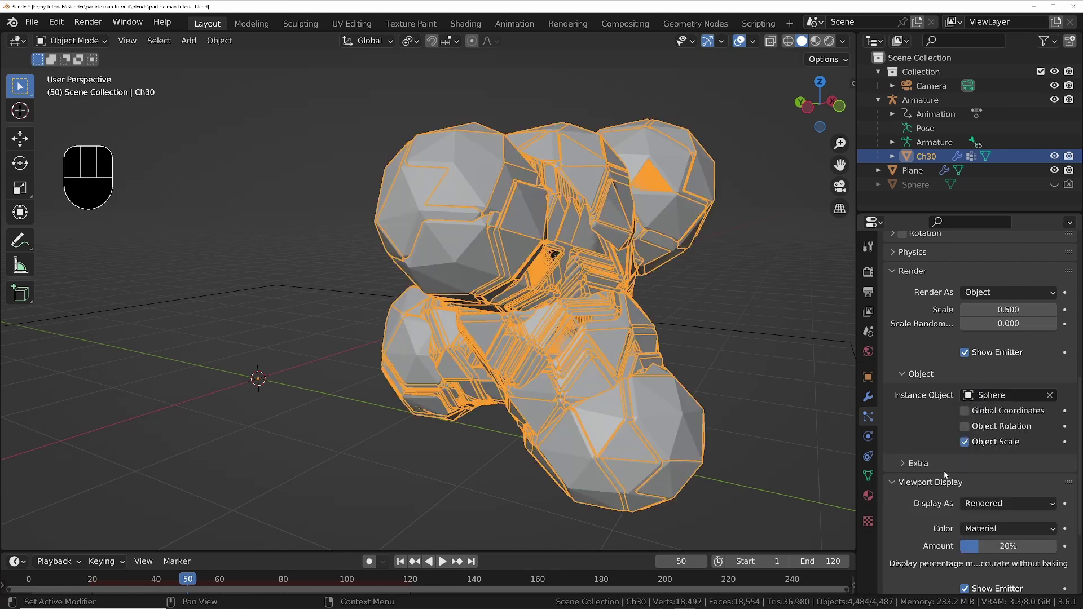
Set the particles' render scale to 0.022
scroll(968, 340, up, 2)
click(993, 350)
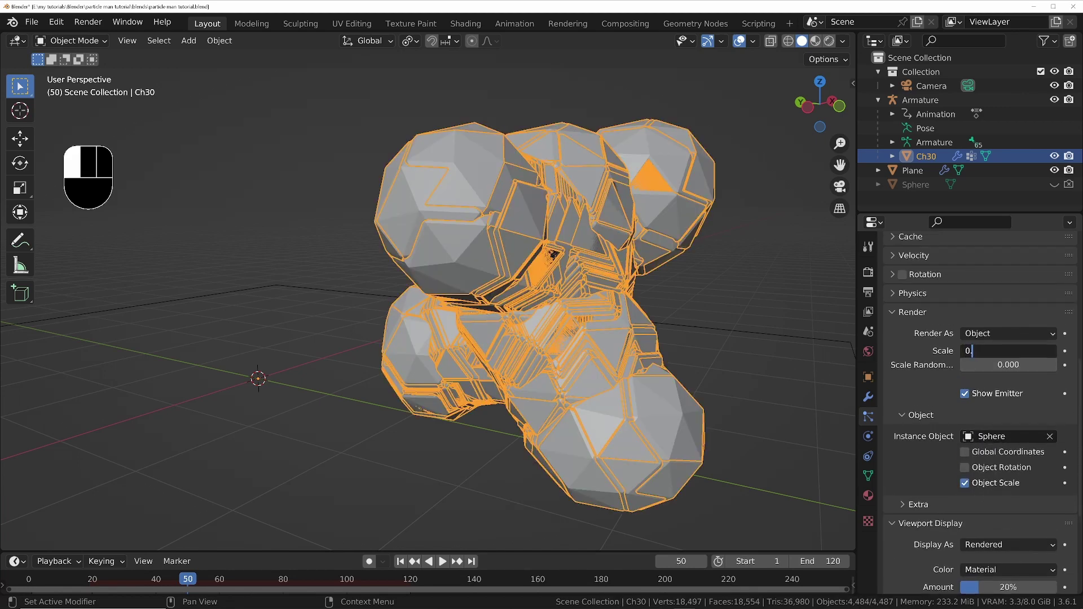
text(0.022)
key(Return)
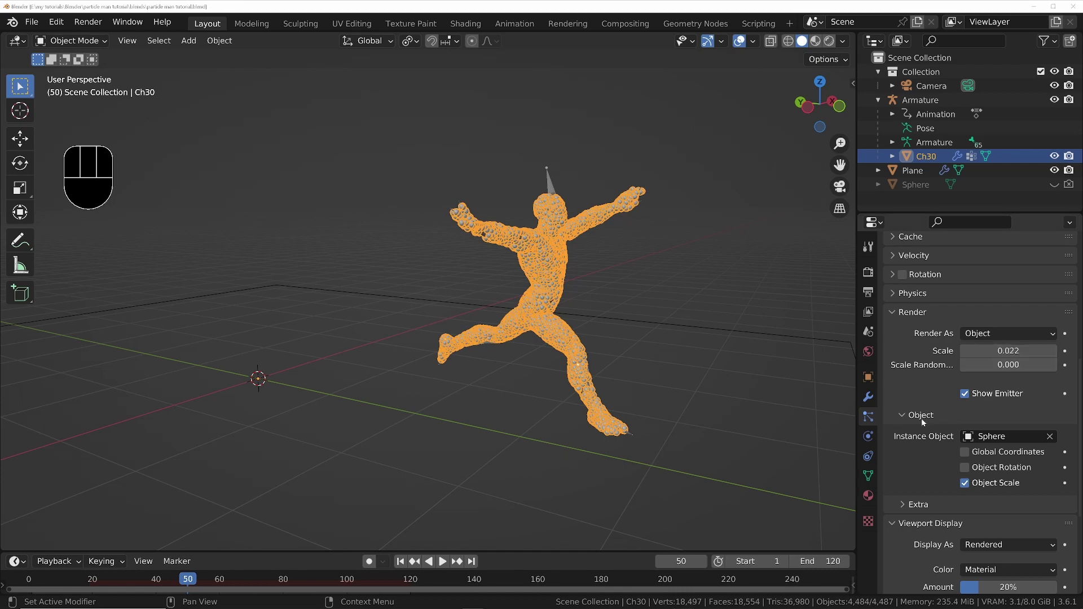
Include unborn and dead particles in the particle system's rendering
click(905, 506)
scroll(935, 555, down, 5)
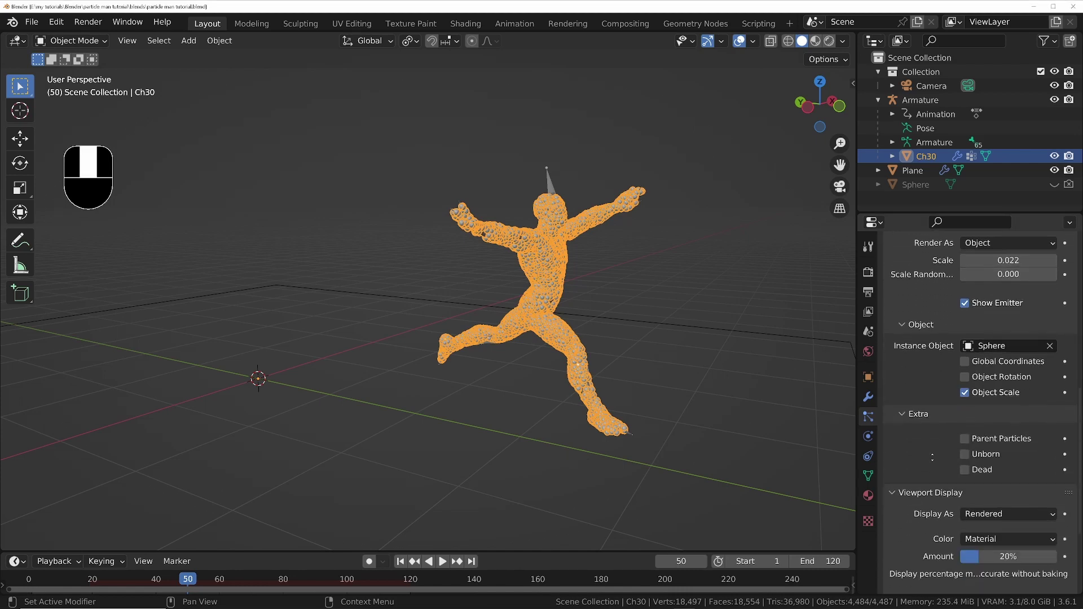
click(965, 430)
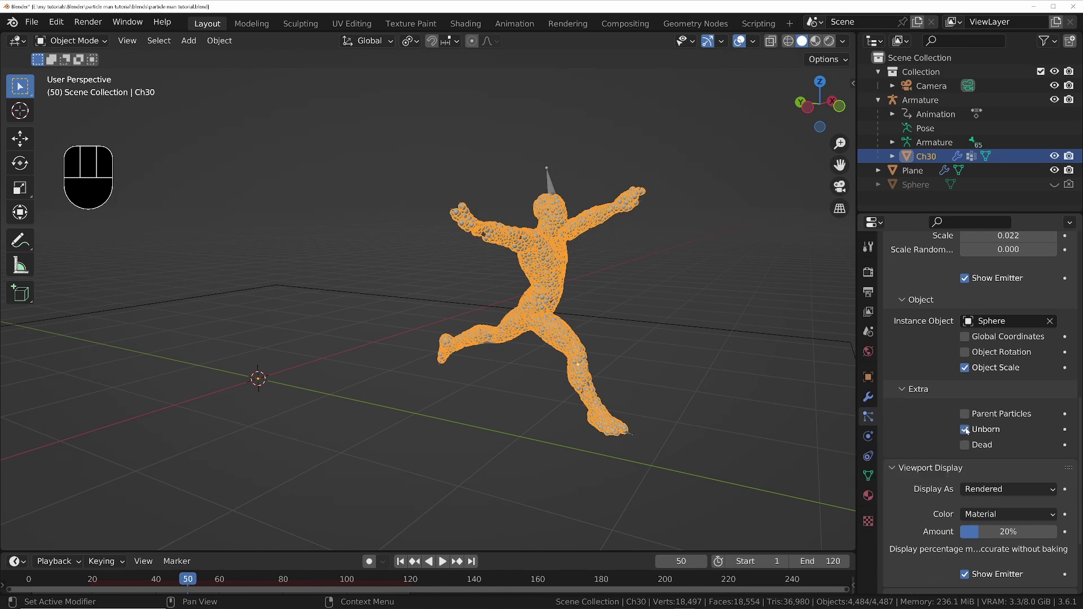
click(972, 446)
scroll(971, 446, up, 10)
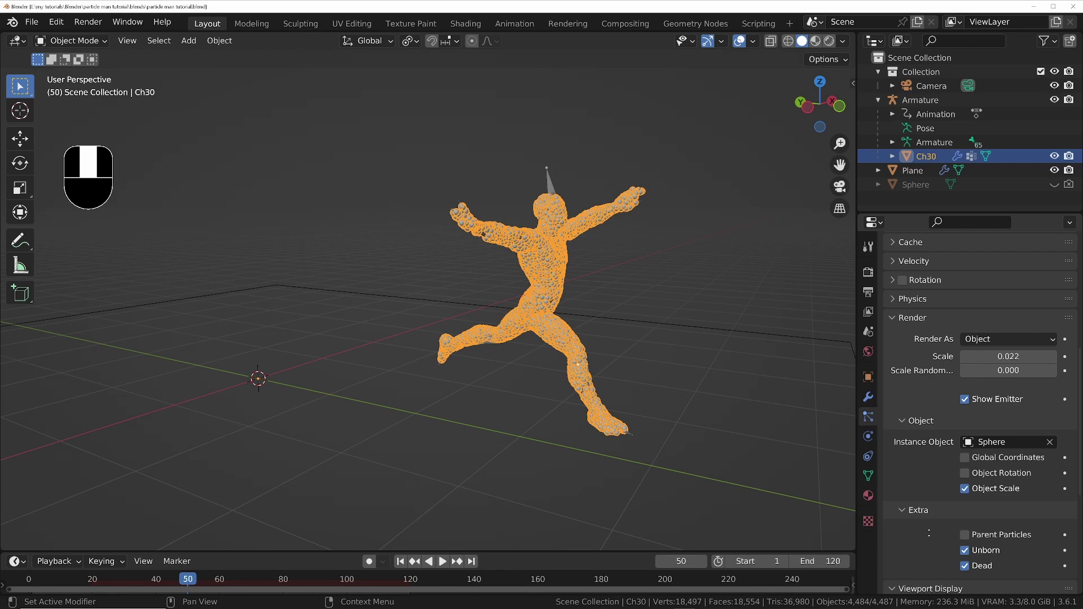
Set the particles' normal velocity to 0, object velocity to 0.300 and randomize to 1.000, and turn off the emitter's display
click(913, 405)
click(914, 367)
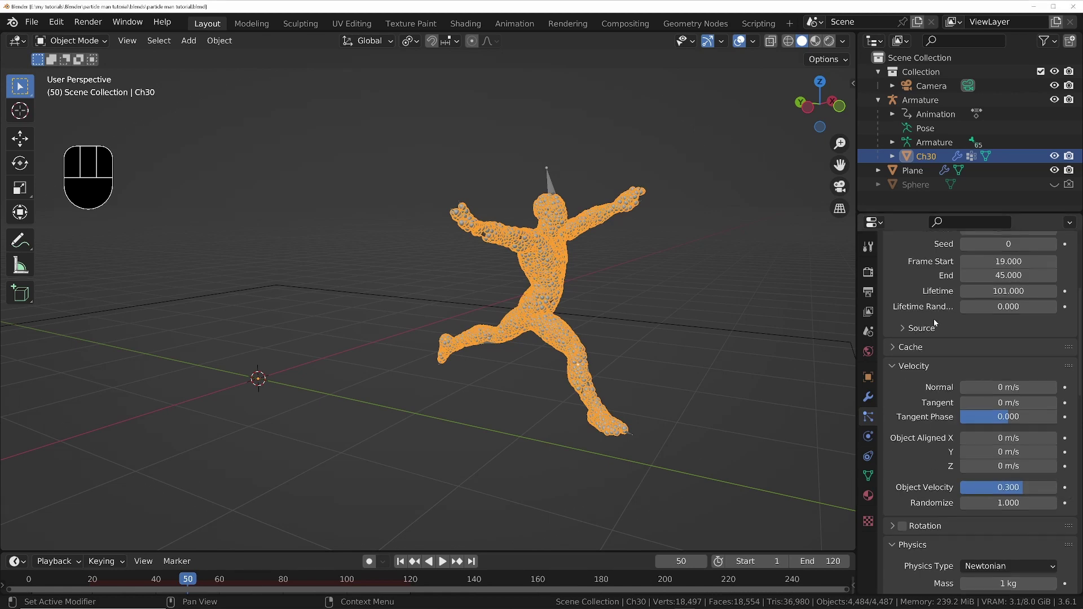
scroll(975, 382, down, 15)
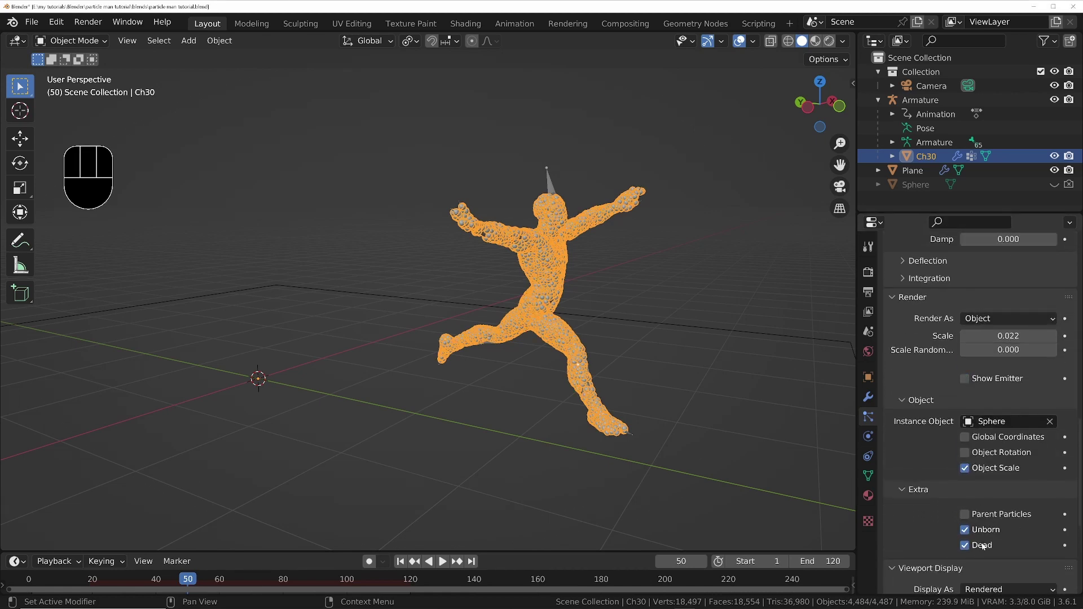
scroll(982, 546, down, 6)
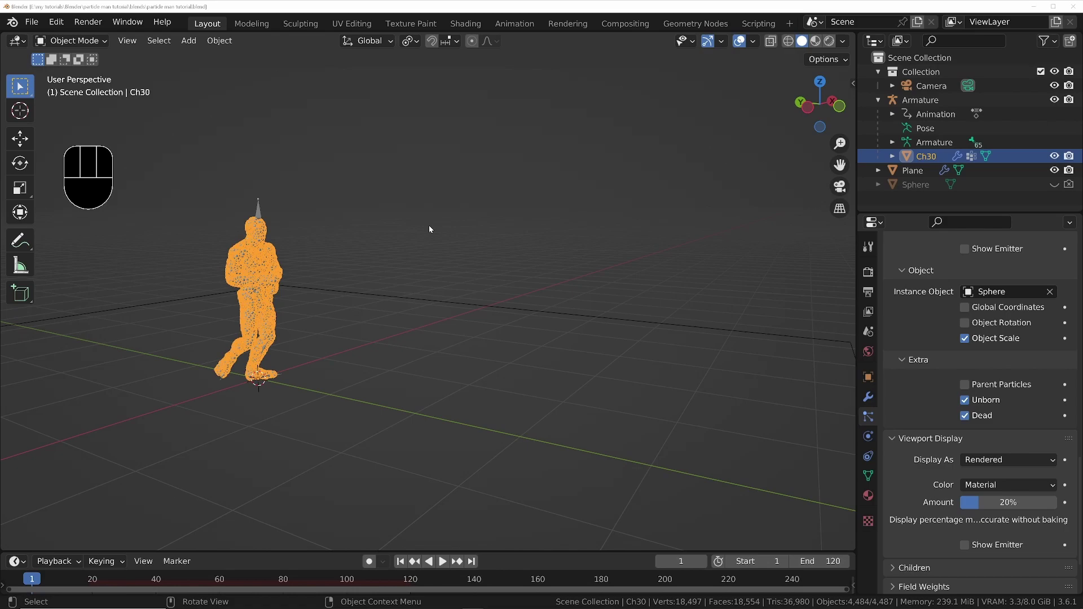
Play the simulation to check the falling particles and set the ground plane's particle collision permeability to 0.000
key(space)
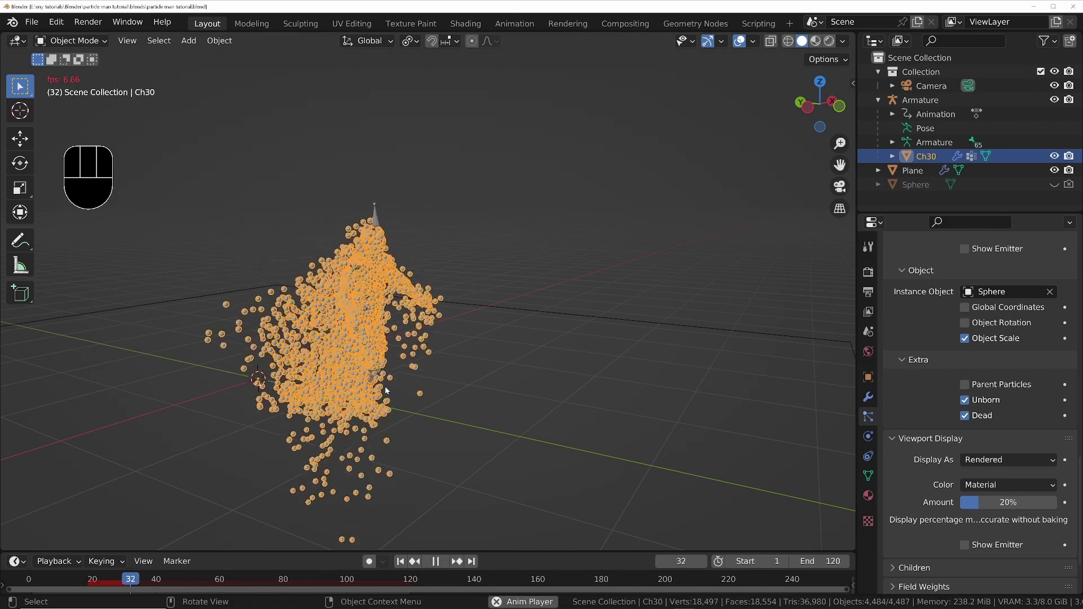
key(space)
ctrl+middle_drag(440, 423, 450, 511)
middle_drag(451, 469, 454, 480)
shift+middle_drag(463, 395, 499, 304)
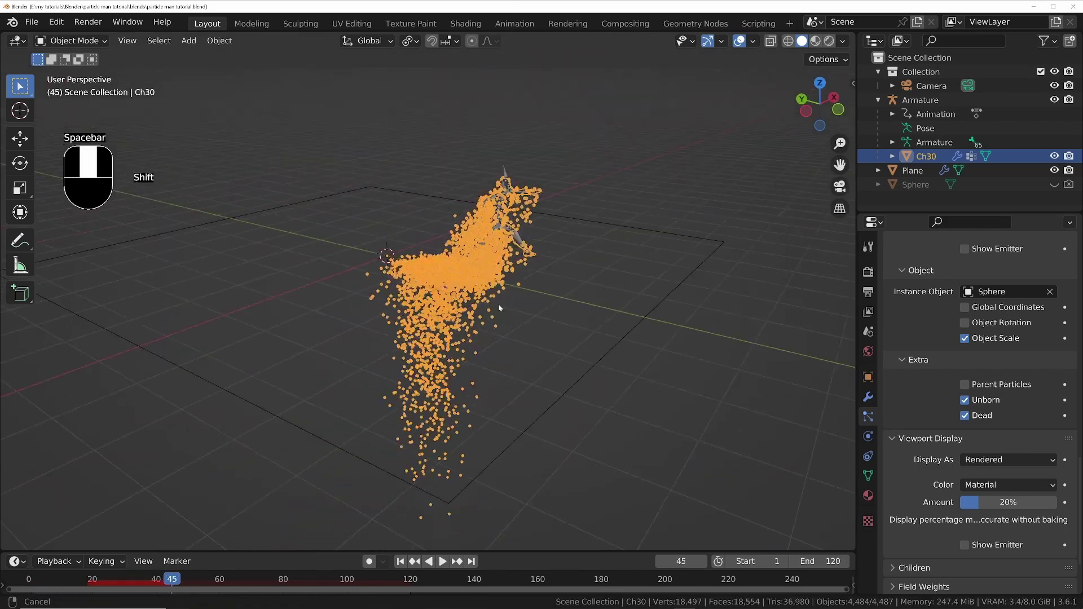
click(915, 173)
click(869, 437)
scroll(1004, 373, down, 3)
drag(1013, 370, 961, 370)
Replay the simulation from the first frame and inspect how the particles land on the ground plane
click(510, 267)
key(shift+Left)
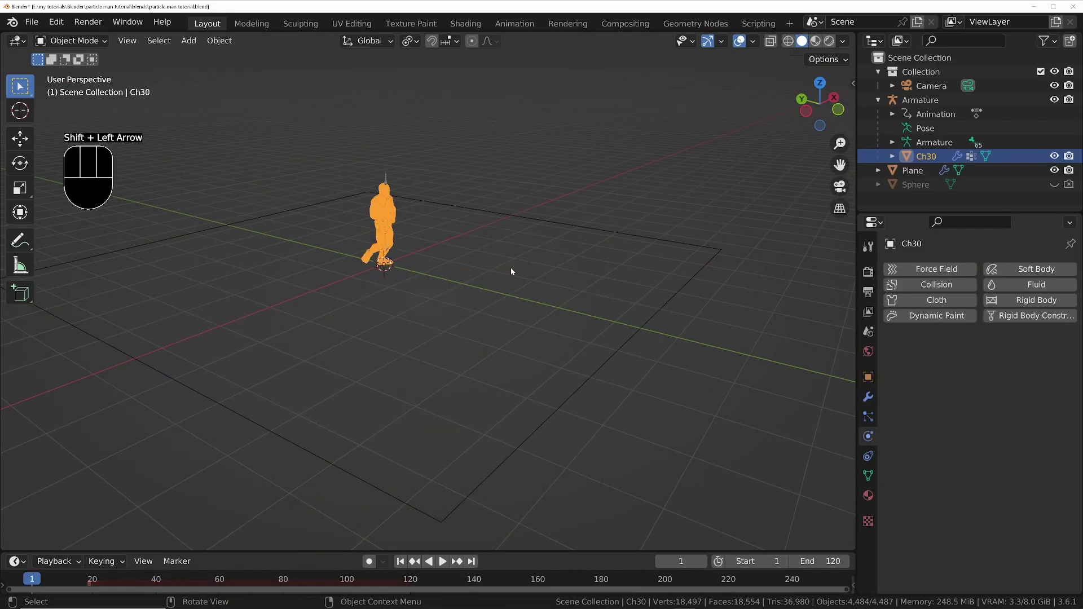
key(space)
middle_drag(510, 268, 673, 350)
key(space)
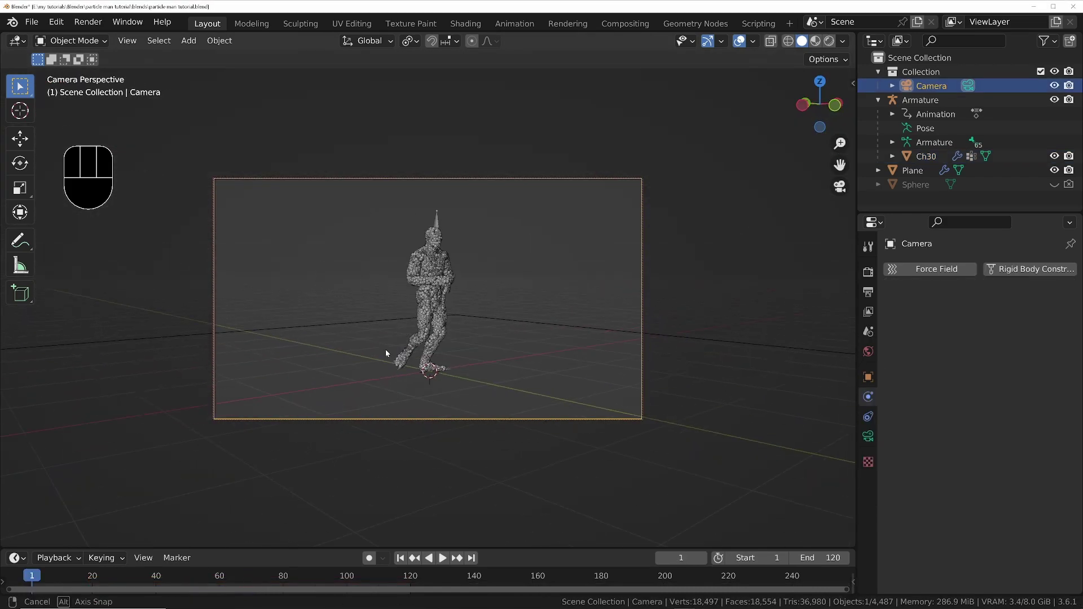
Keyframe the camera's rotation to follow the dancer and its focal length from 52 mm at frame 1 to 35.6 mm
key(i)
click(435, 125)
key(shift+Left)
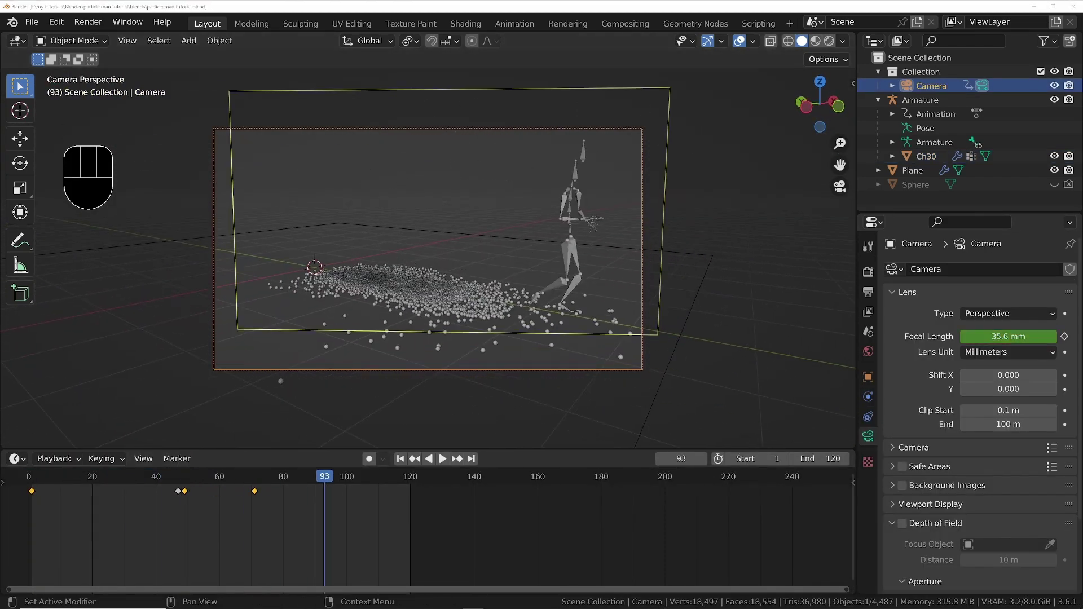
Add a Noise modifier to the camera's X Euler Rotation curve with scale 31.470 and strength 0.050
key(shift+Left)
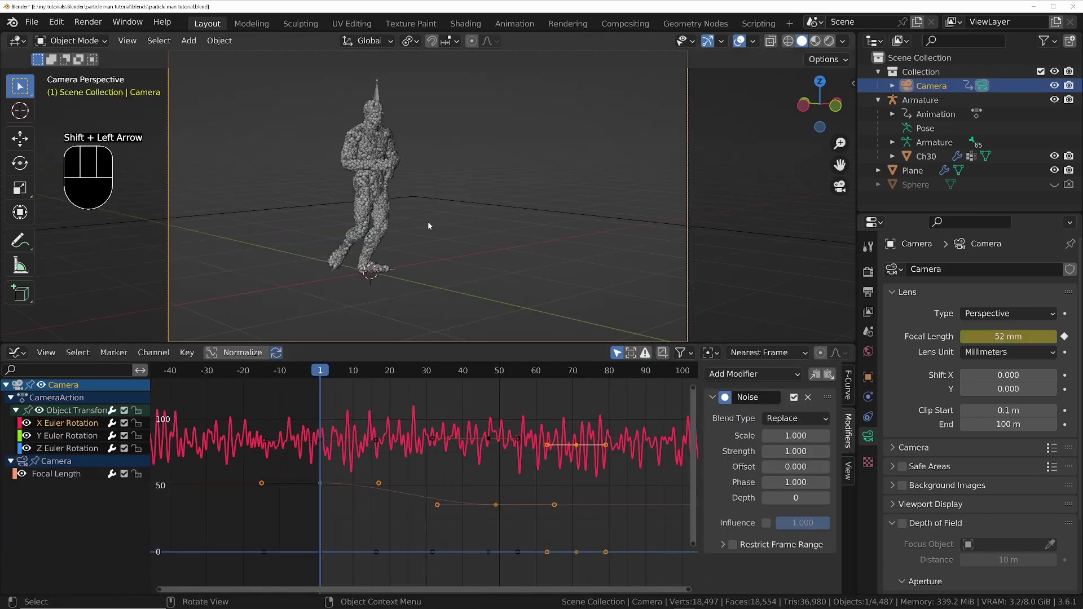
key(KP_Decimal)
key(space)
key(space)
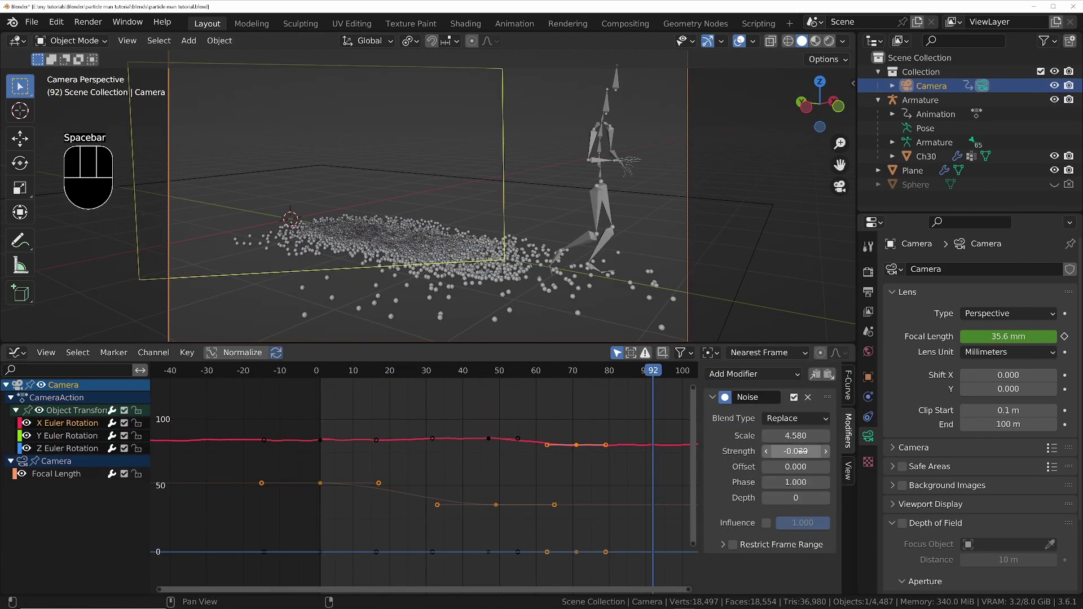
key(space)
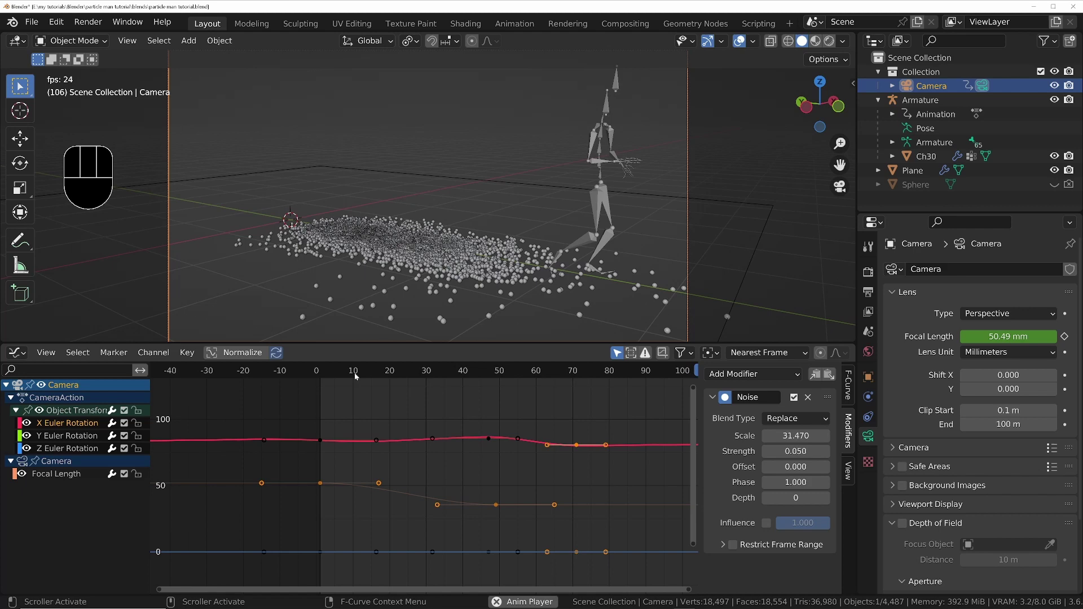
key(space)
Copy the Noise modifier to the Y and Z Euler Rotation curves and set the Z noise offset to -8.300
click(815, 374)
click(79, 437)
click(829, 375)
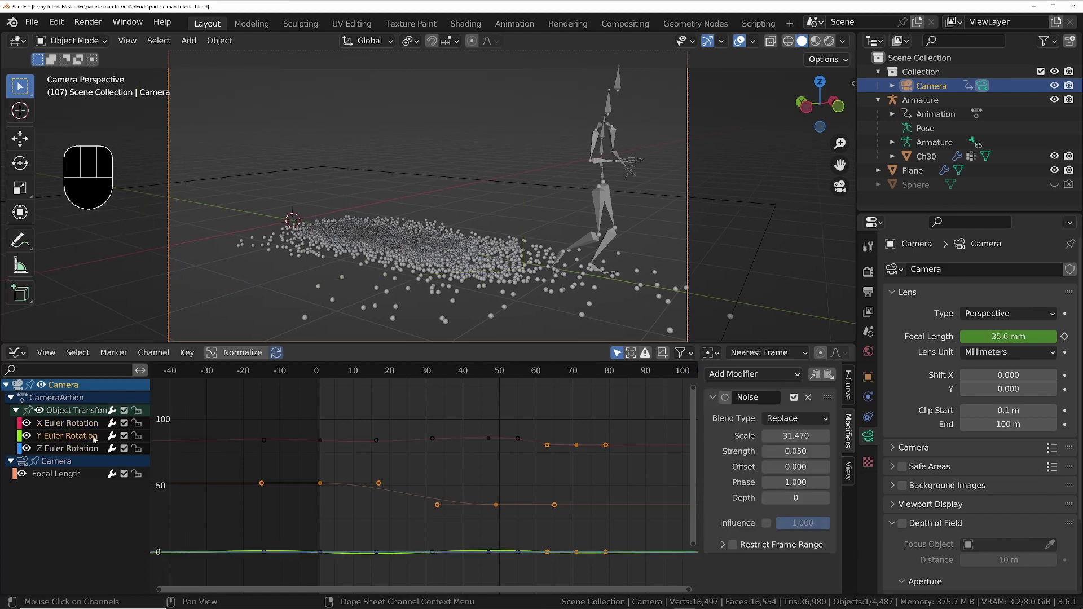
drag(796, 467, 772, 468)
click(321, 375)
key(space)
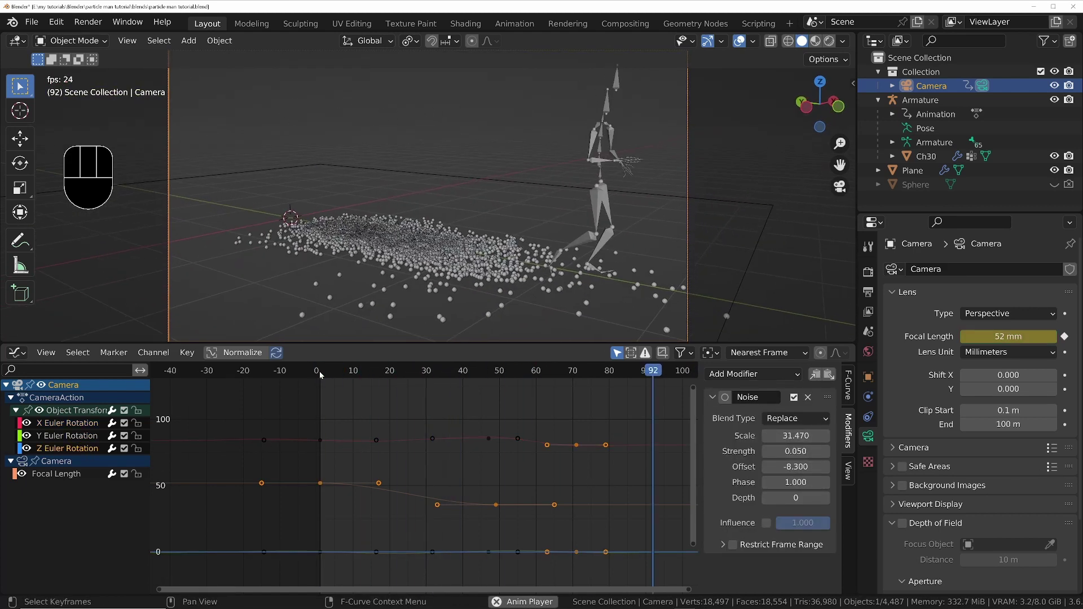
Hide the keyframe handles in the Graph Editor and play the camera animation
click(46, 353)
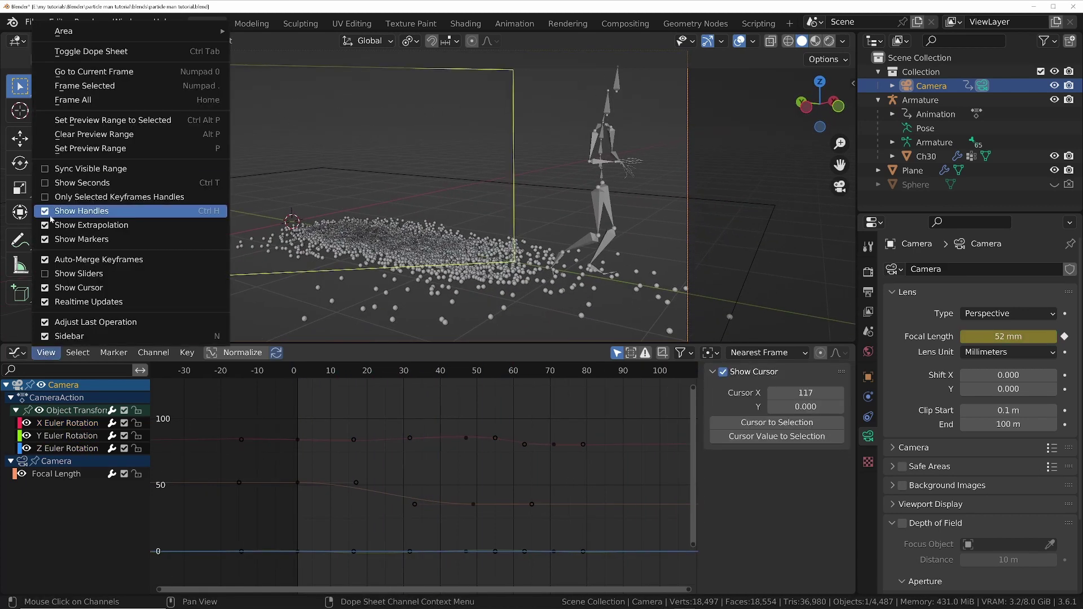
scroll(568, 525, down, 5)
key(space)
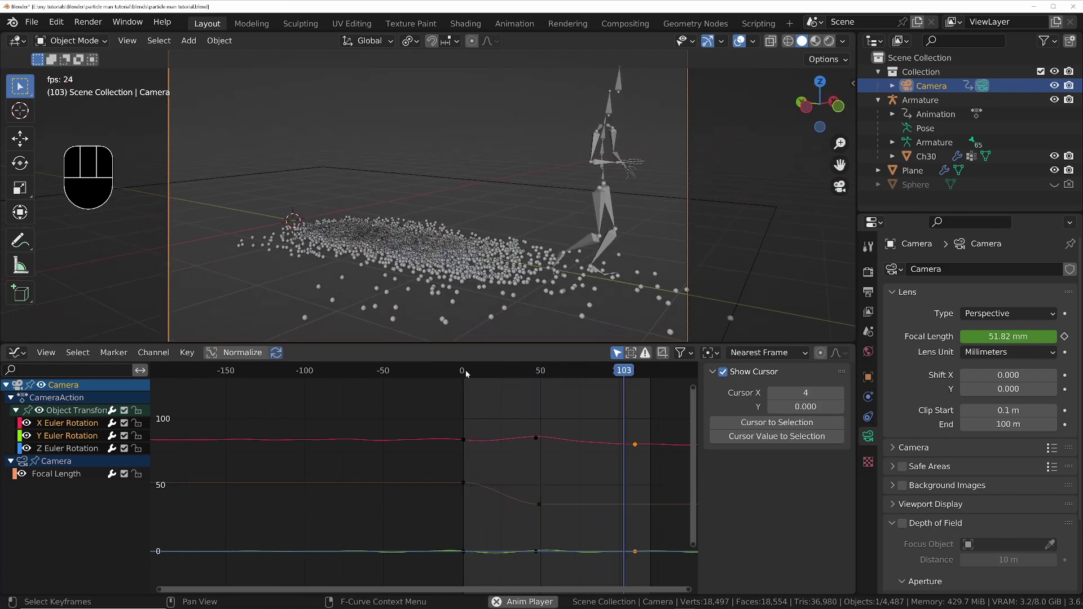
Show the world's shader nodes and connect a new Environment Texture node to the Background color
click(17, 353)
click(54, 485)
scroll(369, 459, up, 6)
key(shift+a)
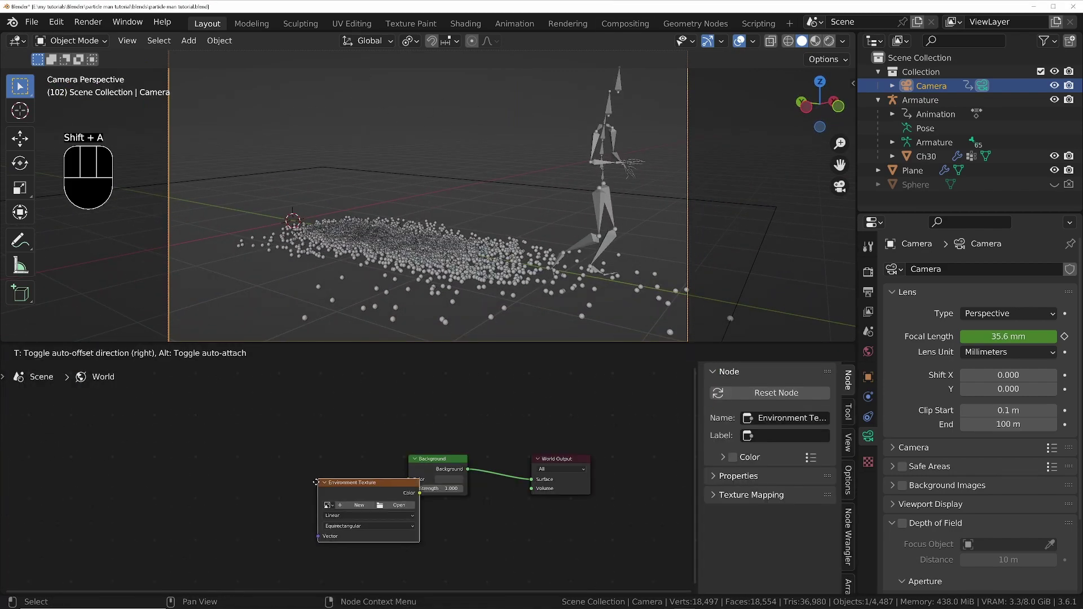
click(283, 467)
drag(382, 479, 408, 479)
Load the dancing_hall_8k.hdr image into the Environment Texture node
click(362, 491)
click(213, 327)
click(728, 196)
text(dancin)
double_click(382, 266)
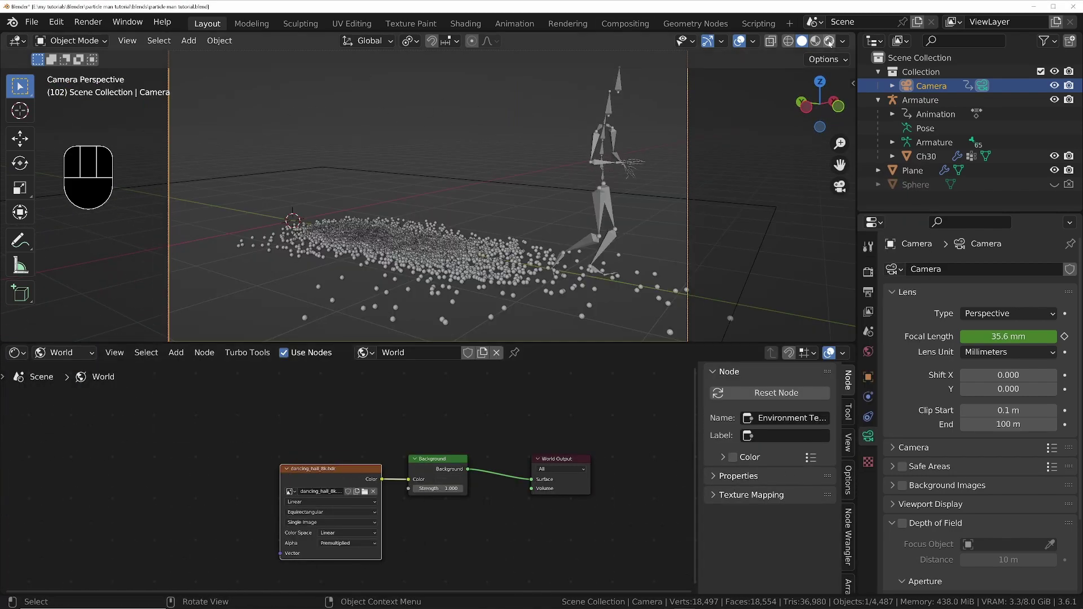
Switch the viewport to rendered shading, enlarge it, and add Texture Coordinate and Mapping nodes to the environment texture
click(829, 42)
key(ctrl+t)
middle_drag(320, 464, 395, 421)
drag(417, 343, 417, 399)
key(Home)
Set the camera's passepartout to 1.000 and the environment mapping's Z rotation to 42.5°
click(930, 505)
scroll(930, 505, down, 8)
drag(1015, 395, 1057, 395)
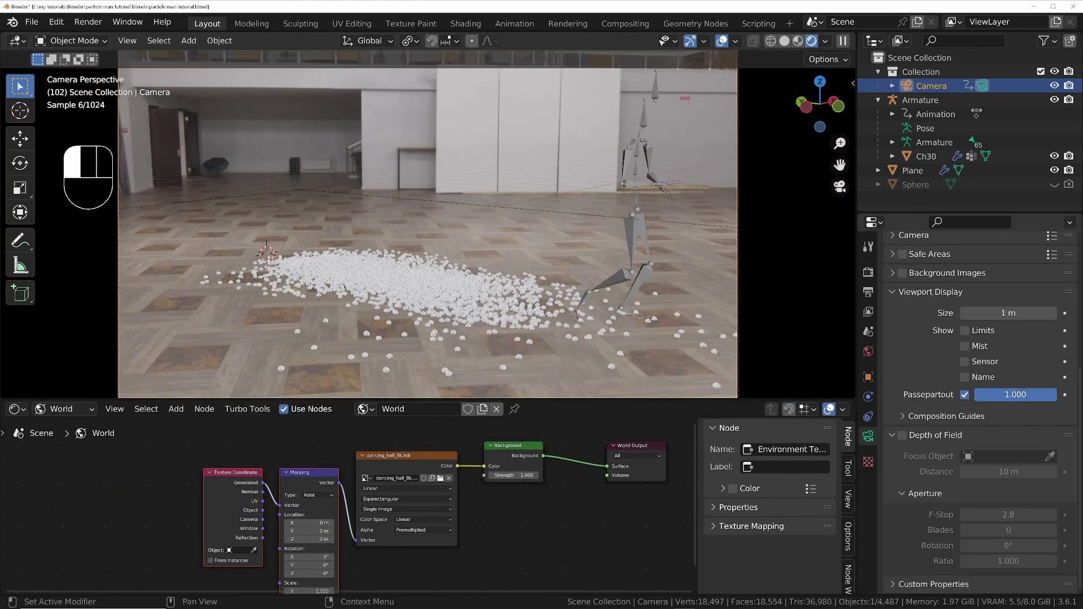
key(shift+Left)
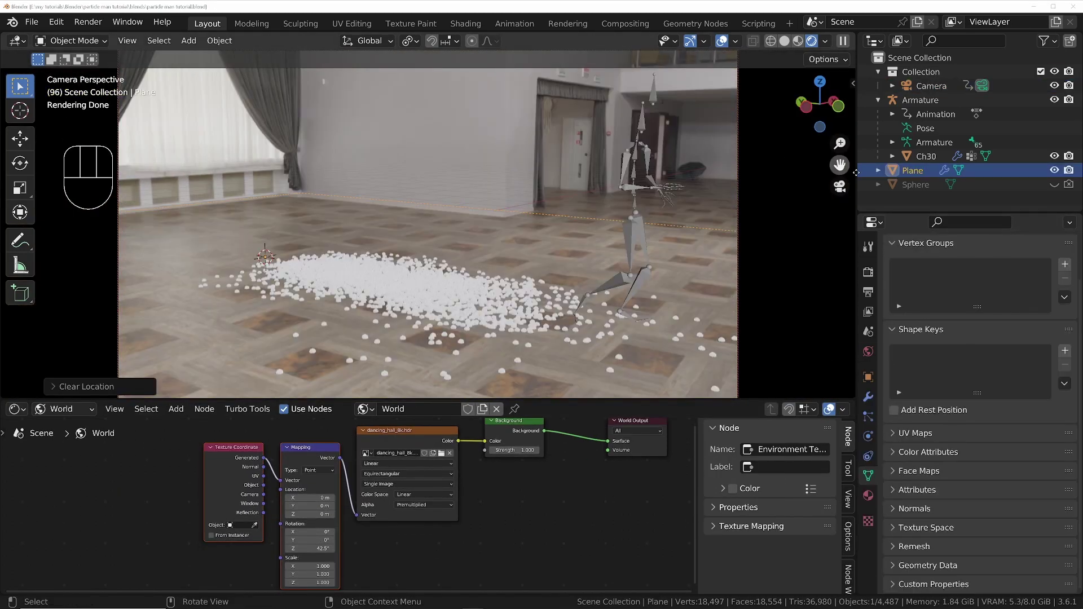
Enable Size Deflect for Ch30's particles and replay the simulation from the first frame with the viewport overlays hidden
click(926, 157)
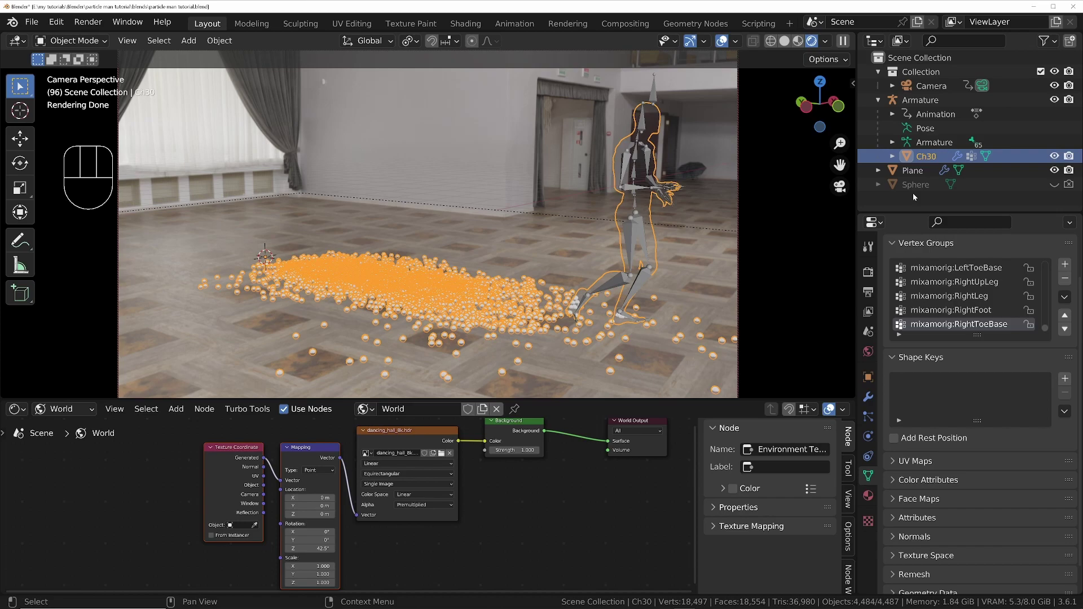
click(868, 417)
scroll(937, 451, down, 5)
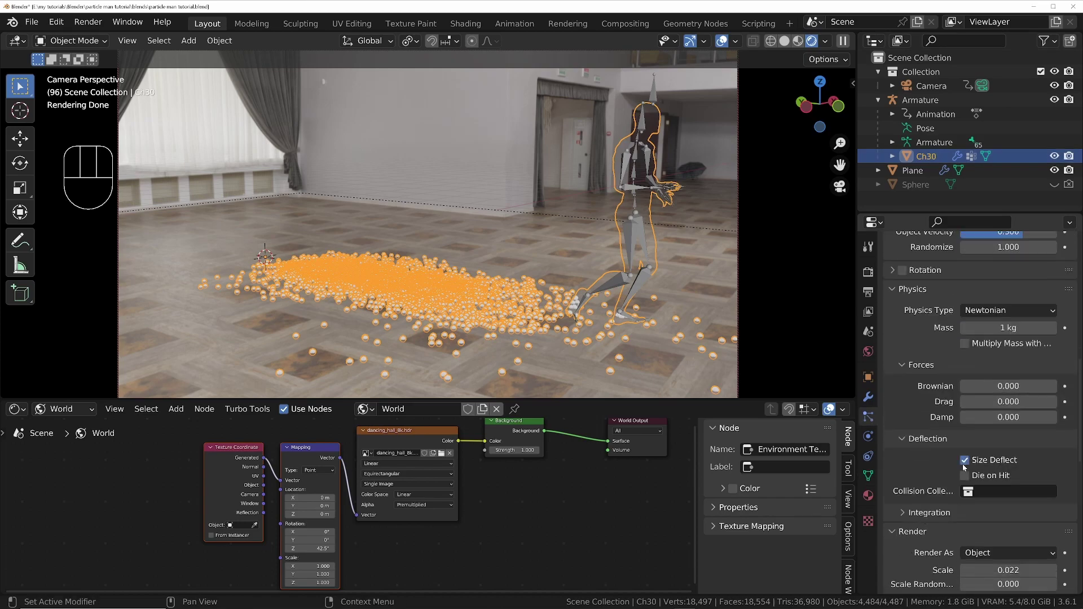
key(shift+Left)
key(space)
key(space)
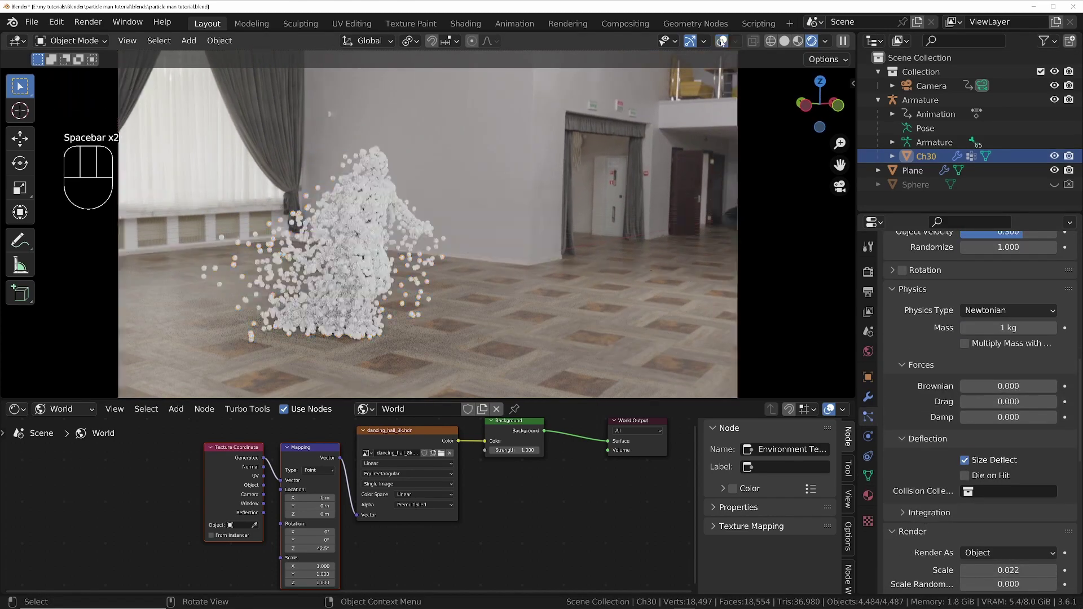
key(space)
key(space)
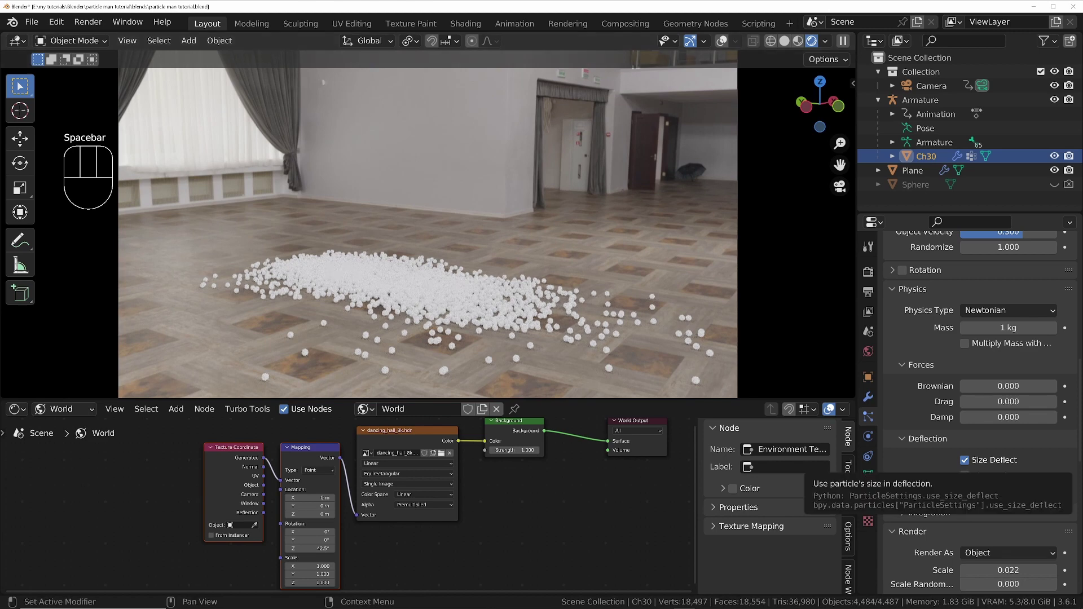
Give the sphere a material and add Object Info and Color Ramp nodes to it
click(916, 185)
click(65, 409)
click(63, 426)
key(shift+a)
click(252, 503)
key(shift+a)
click(408, 502)
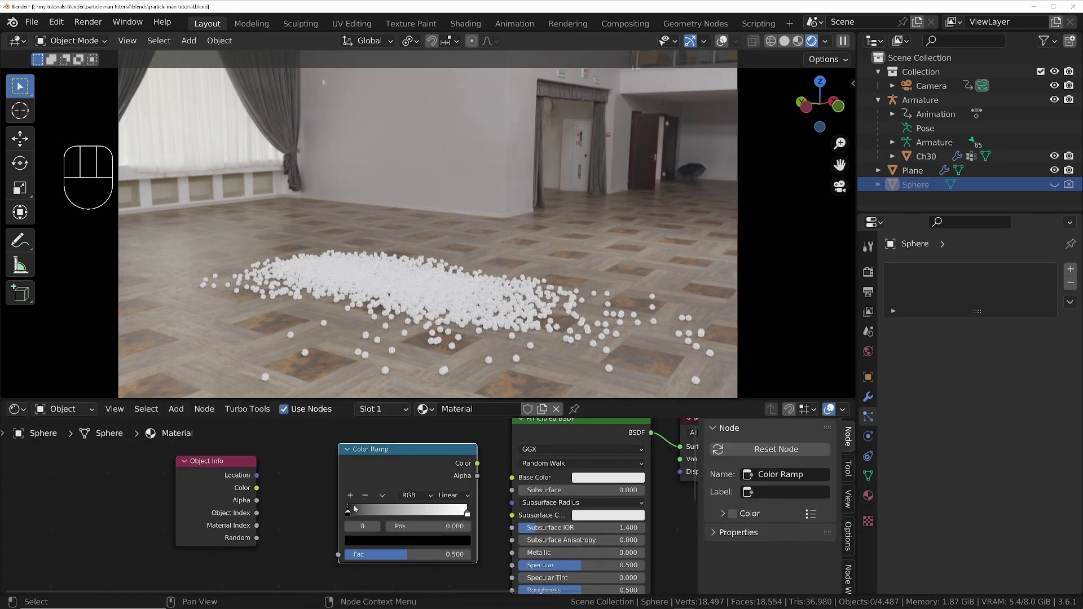
Feed Object Info's Random through the ramp to Base Color, using HSV mode, clockwise interpolation and a red end stop
click(459, 496)
click(363, 543)
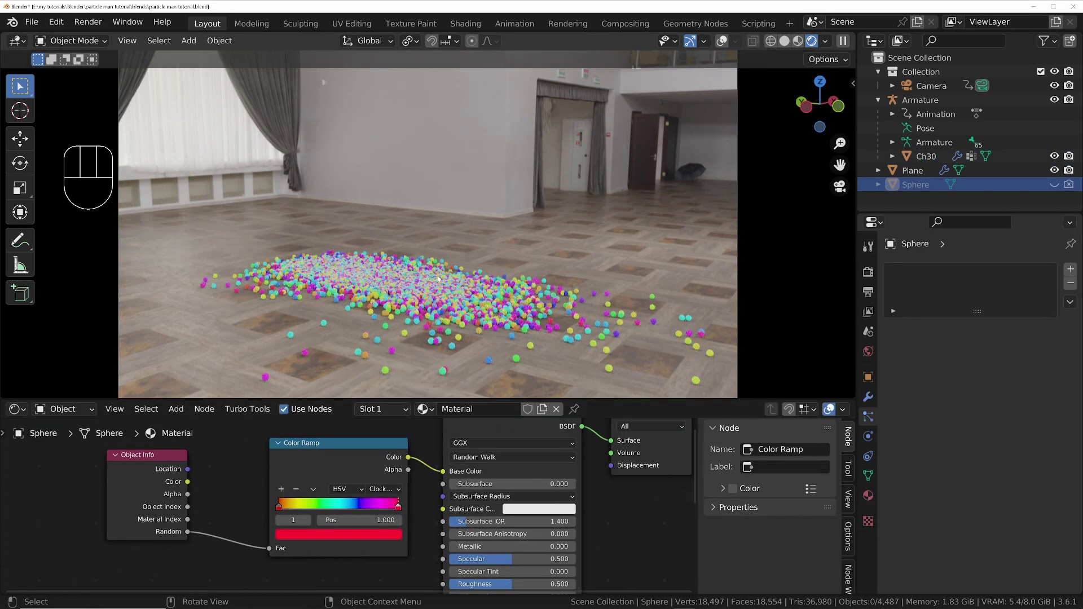
click(364, 541)
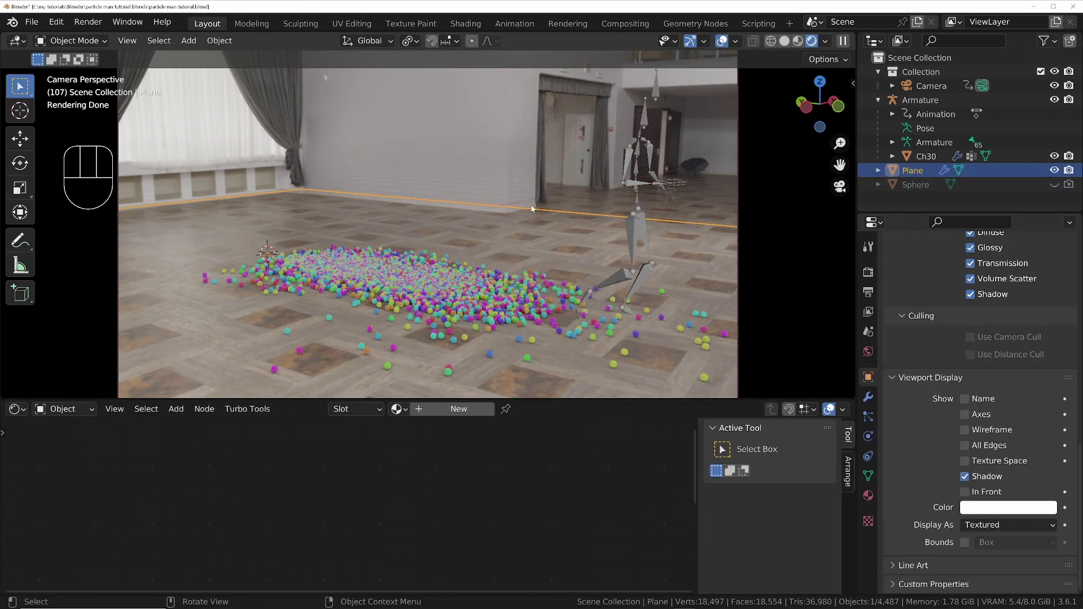
Move the plane along Y to match the hall's floor and add a loop cut at the wall's corner
key(Tab)
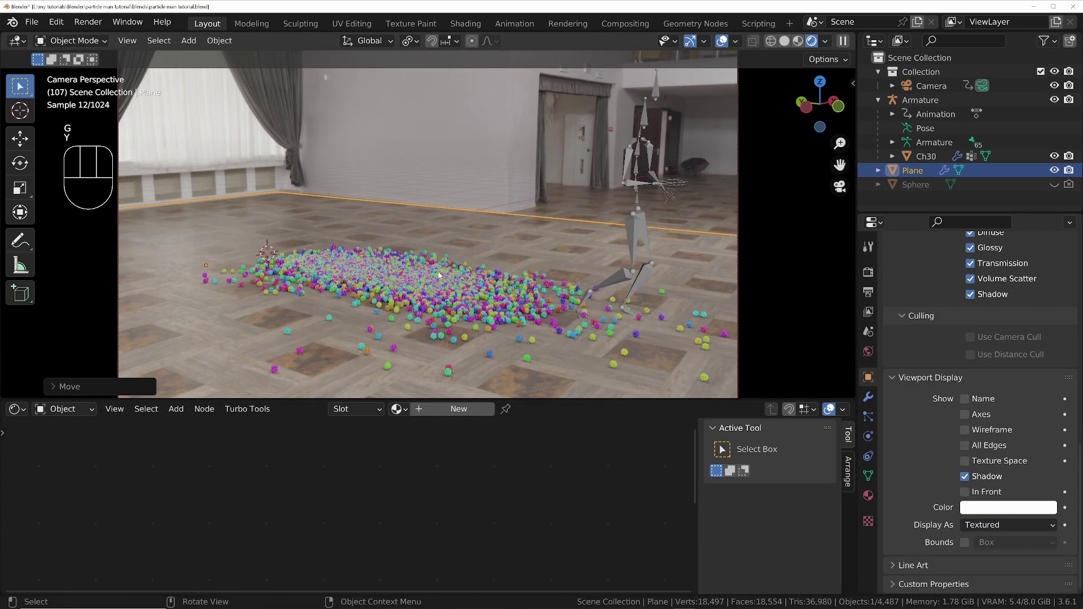
key(ctrl+r)
click(540, 234)
click(570, 232)
Extrude the plane's outer edges upward along Z into walls and extend another wall from the corner edge along X
key(2)
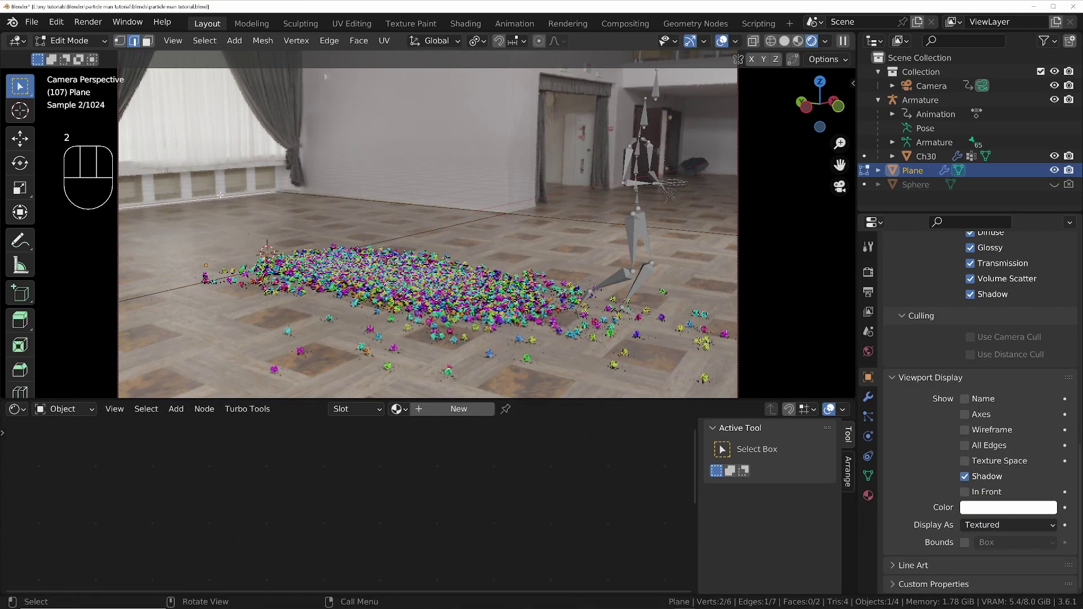
key(e)
key(z)
key(e)
key(x)
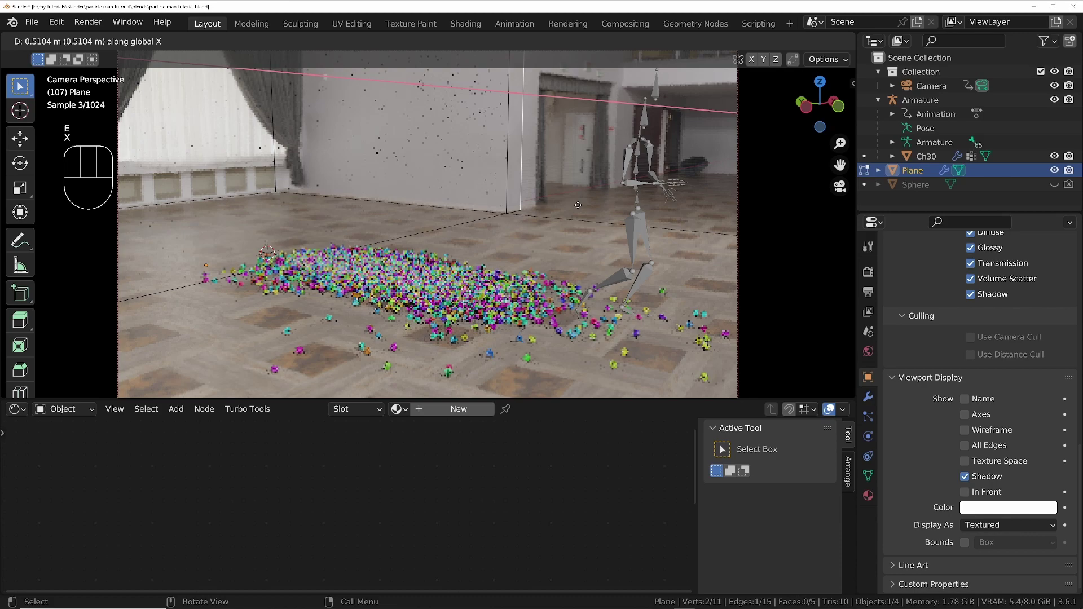
Extrude the floor edge beside the loop cut to extend the plane beneath the last wall
click(588, 230)
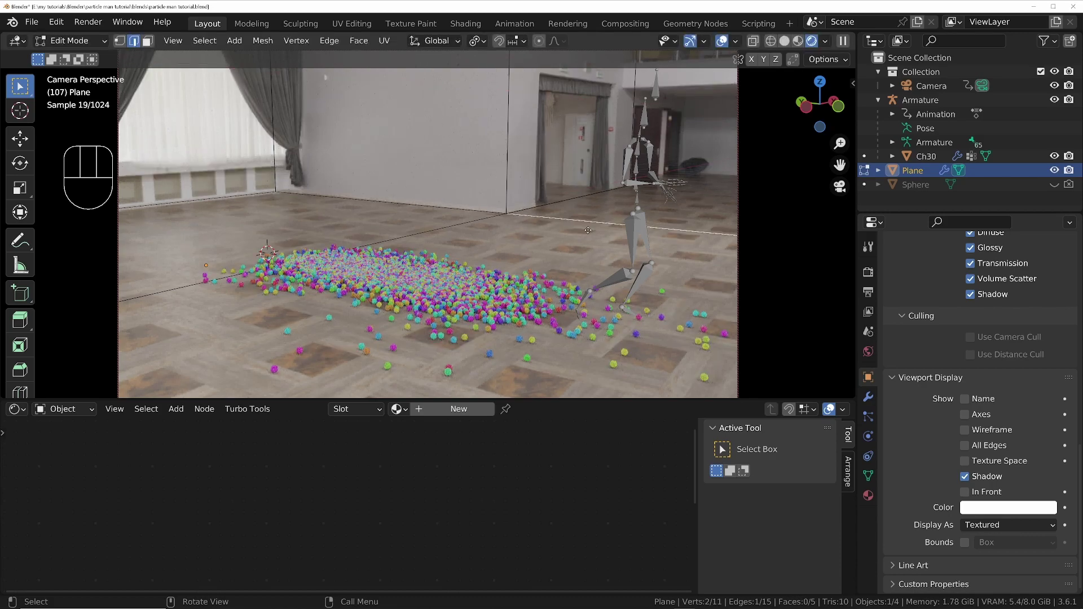
key(e)
key(z)
click(607, 147)
Move the floor extension's outer edge along X to meet the wall and merge all vertices by distance
key(z)
mouse_move(610, 153)
middle_down()
mouse_move(682, 157)
mouse_move(672, 237)
middle_up()
click(720, 299)
key(g)
key(x)
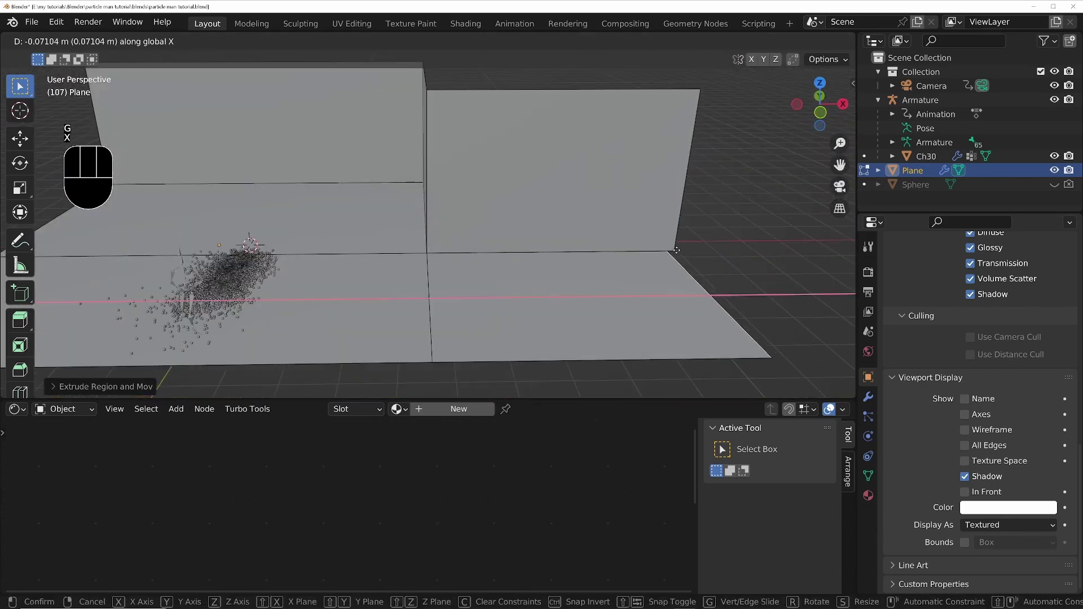
click(641, 289)
key(a)
key(m)
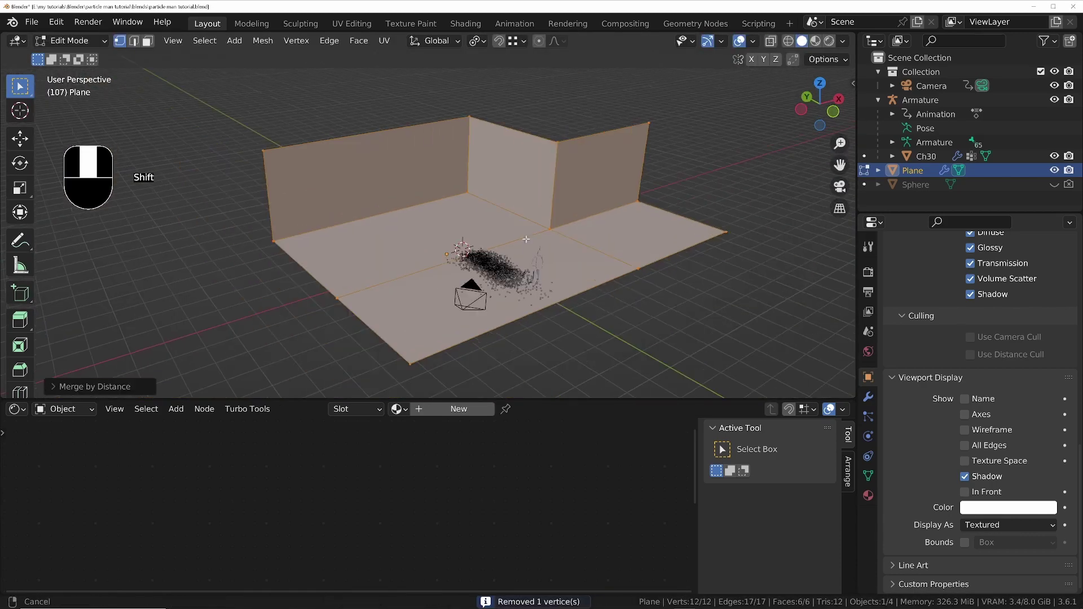
Return to the camera view at frame 1 in Object Mode and set the plane's particle damping to 0.241, randomize 0.200, friction 0.440, randomize 0.360
shift+middle_drag(527, 237, 602, 295)
key(KP_0)
key(shift+Left)
key(Tab)
click(340, 194)
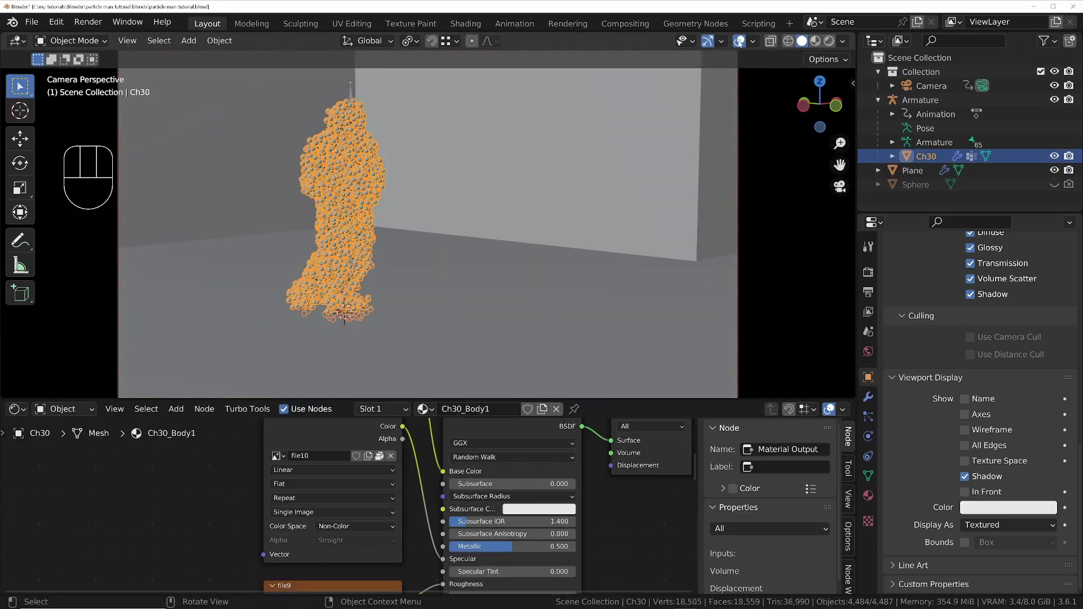
key(space)
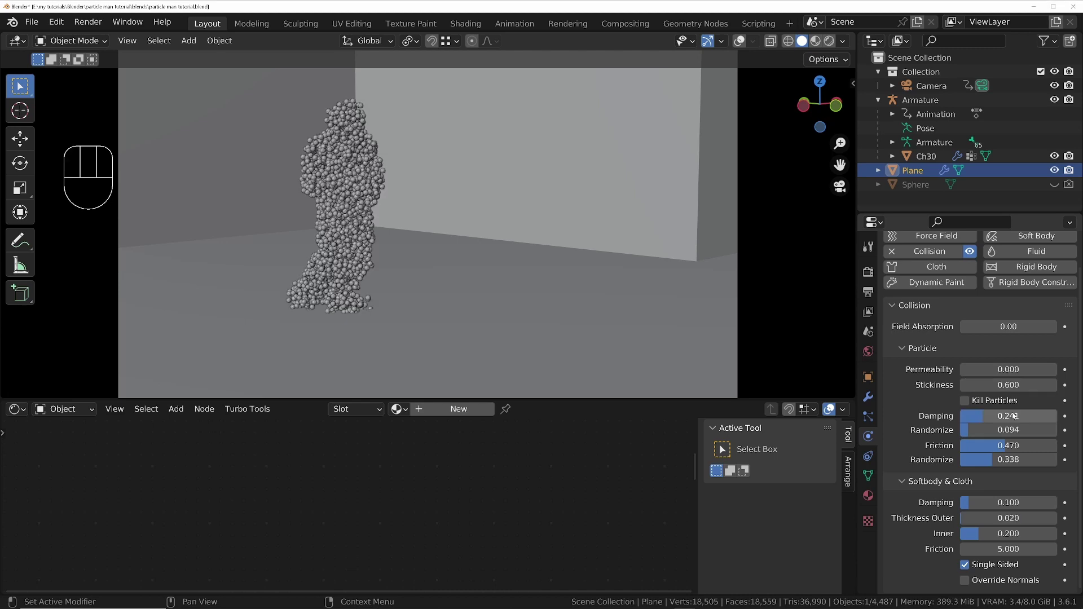
click(925, 157)
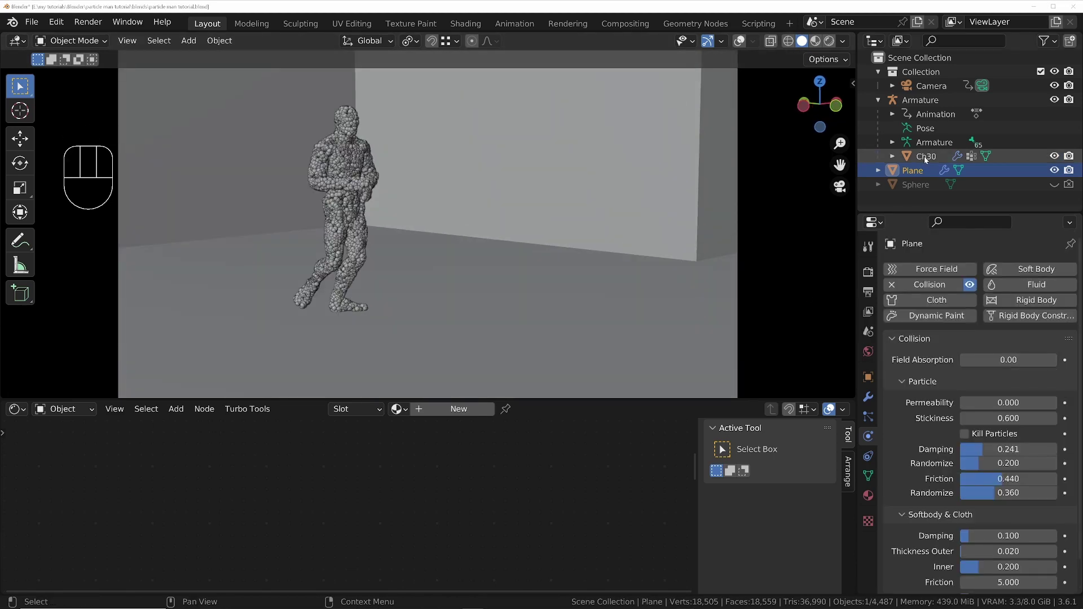
Bake the particle cache of the dancer mesh Ch30 and play the animation
click(868, 417)
scroll(979, 395, down, 10)
click(980, 423)
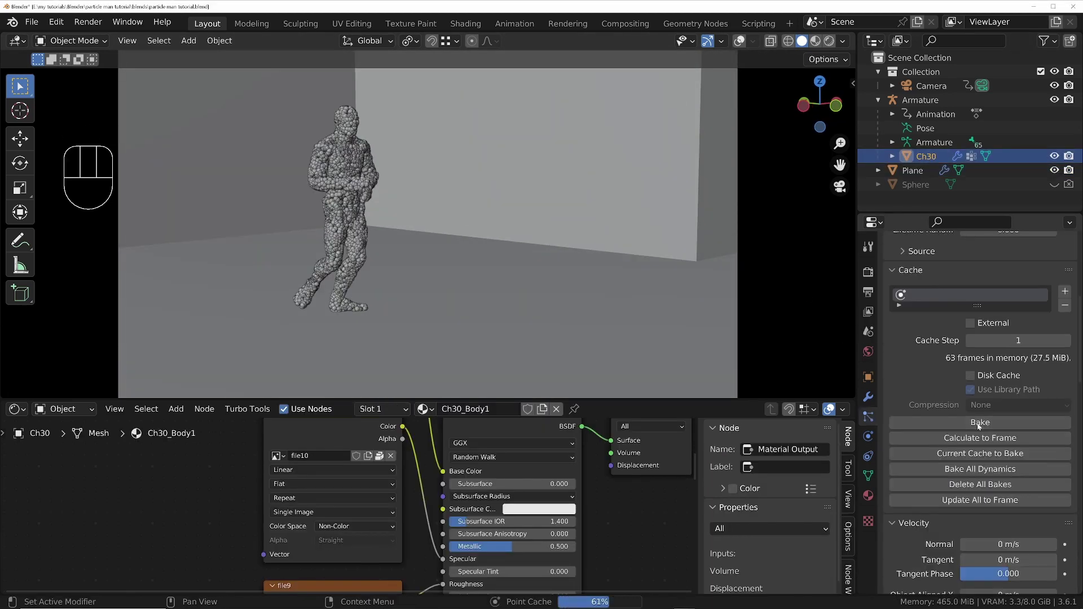
key(space)
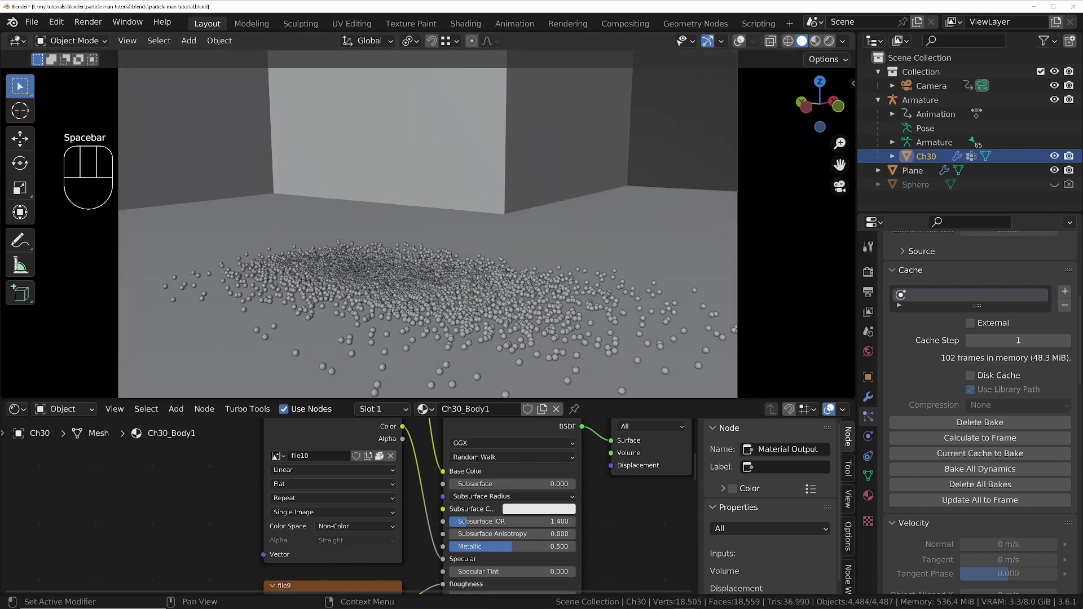
Widen the properties editor and enable Turbo Render in the scene's render settings
drag(857, 78, 770, 78)
click(802, 272)
middle_drag(872, 301, 878, 522)
click(884, 326)
middle_drag(867, 442, 862, 359)
click(895, 286)
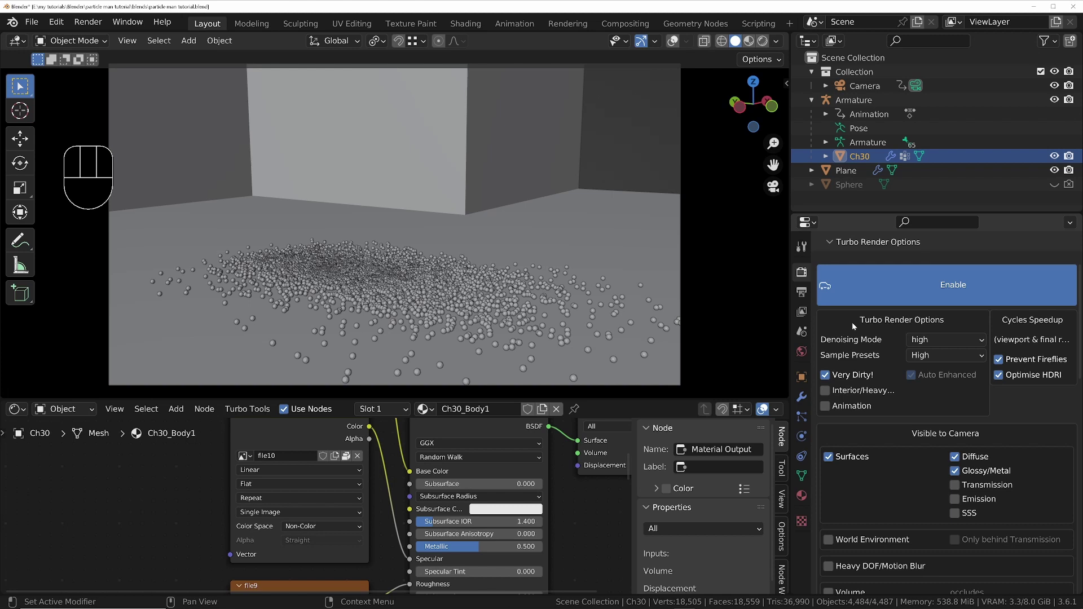
Set Turbo Render's denoising mode to draft/rapid and sample preset to Crap with Prevent Fireflies off, and save the file
click(922, 340)
click(929, 356)
click(932, 356)
click(920, 465)
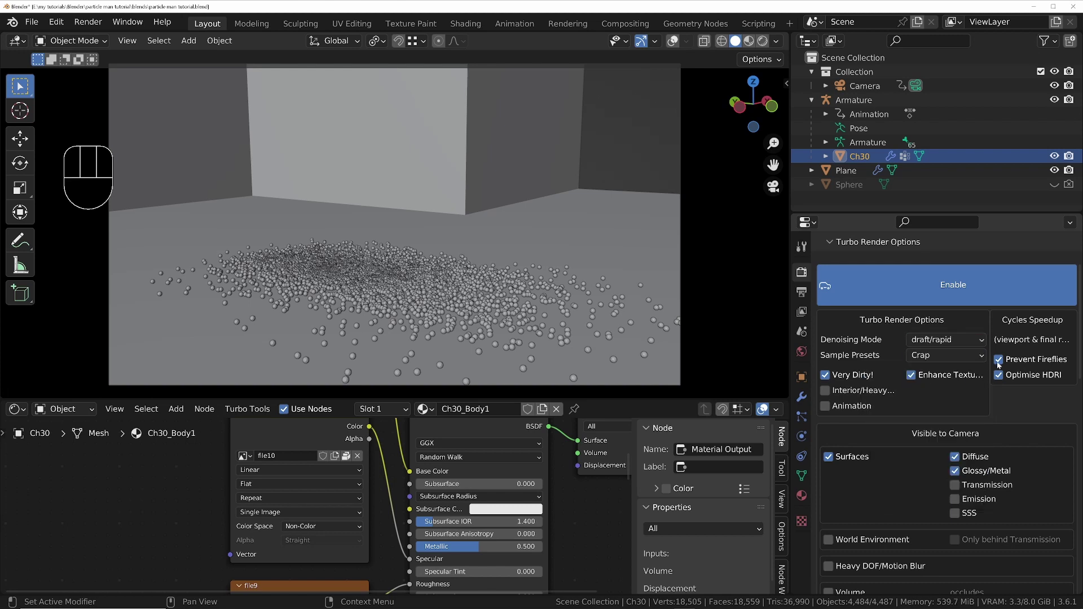
scroll(889, 517, down, 5)
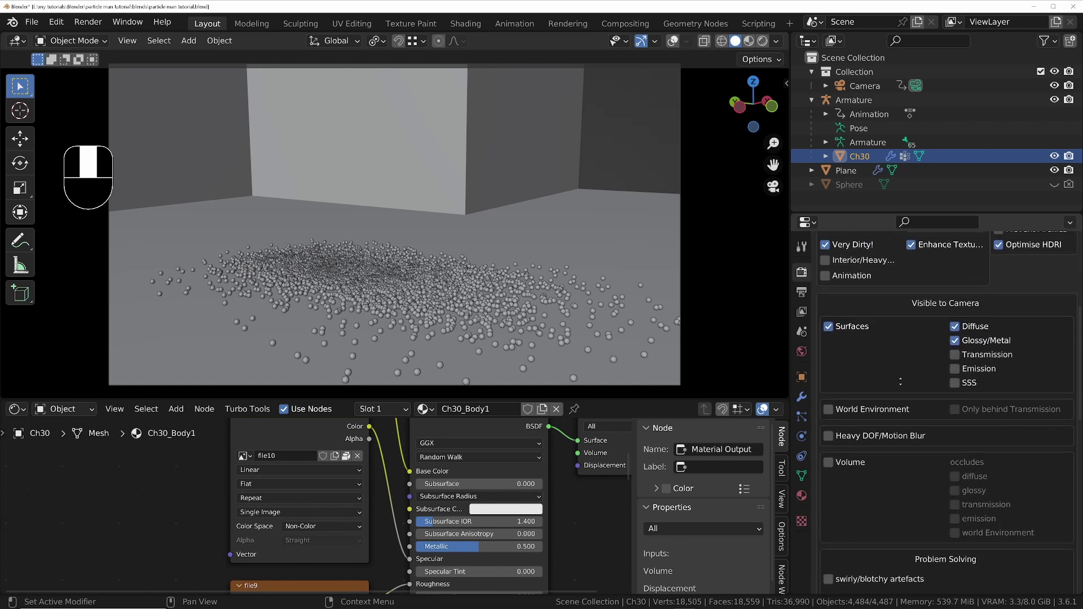
key(ctrl+s)
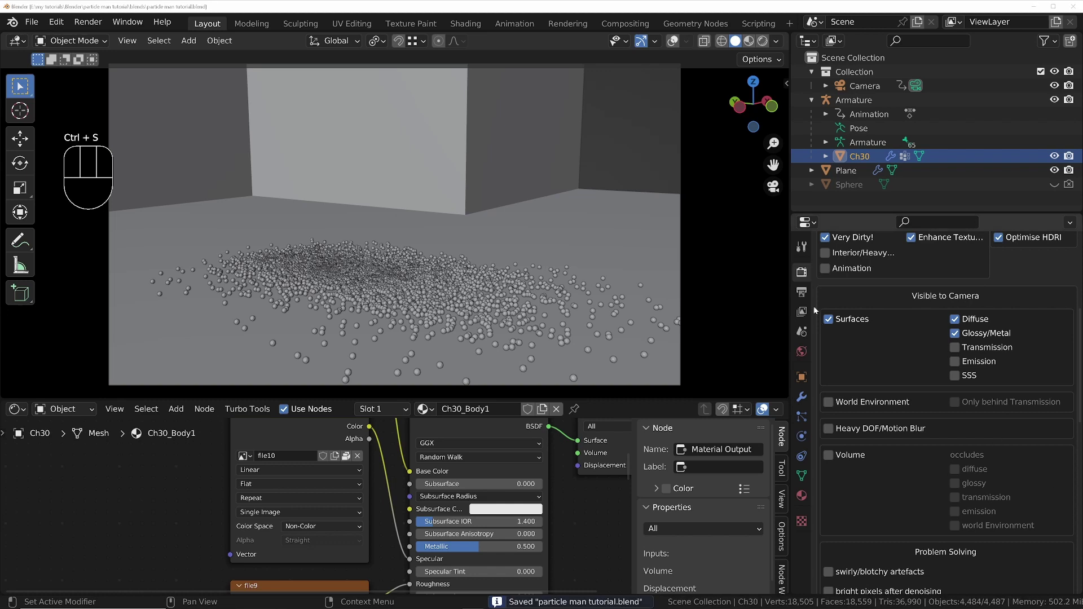
Enable motion blur and make the film transparent in the render settings
scroll(892, 281, up, 15)
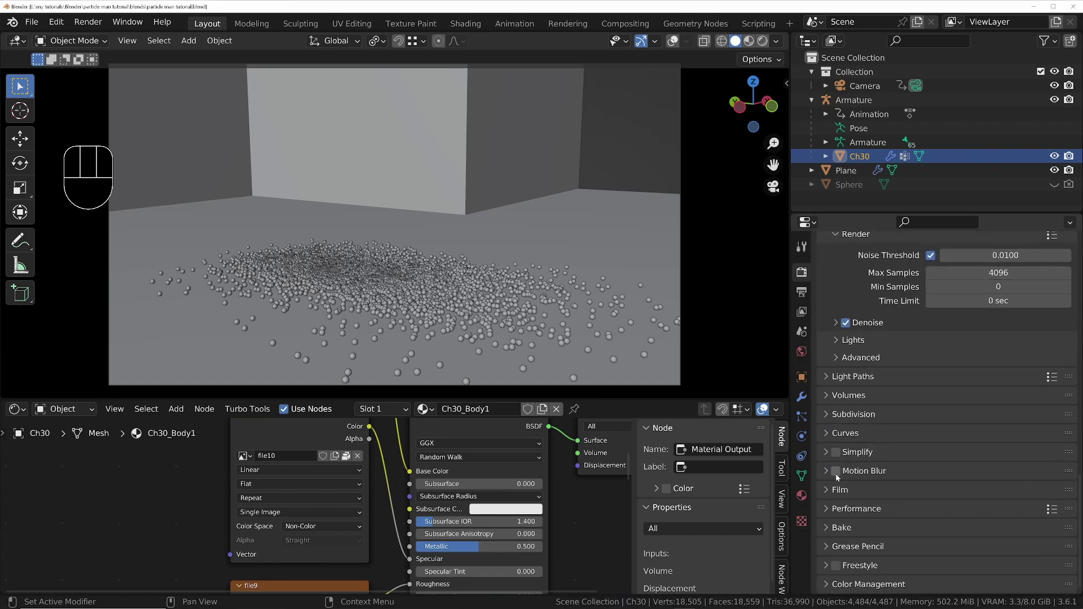
click(836, 472)
click(840, 490)
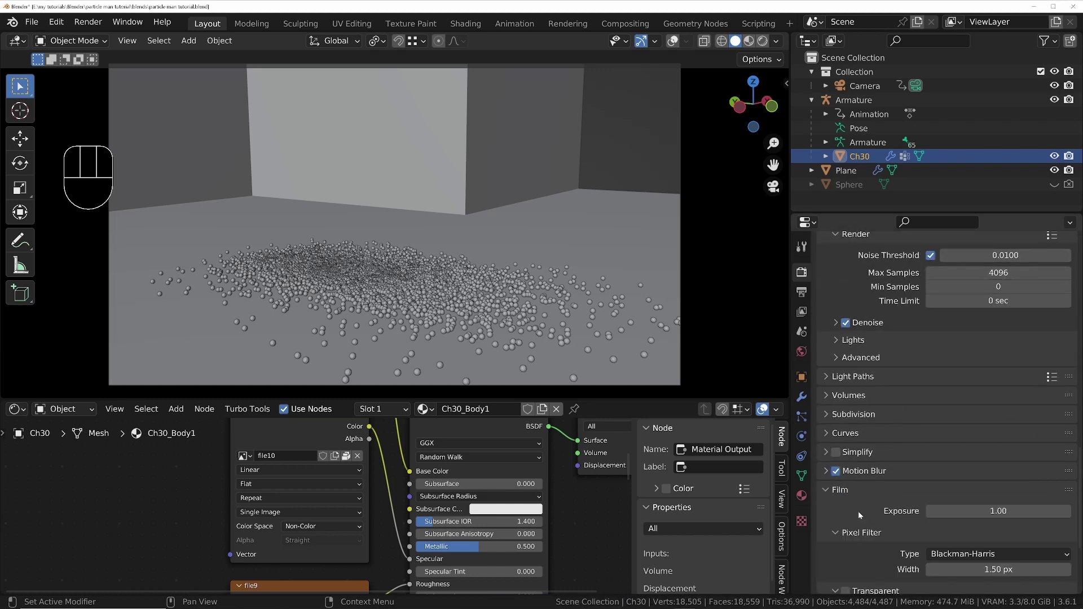
scroll(858, 511, down, 5)
click(846, 450)
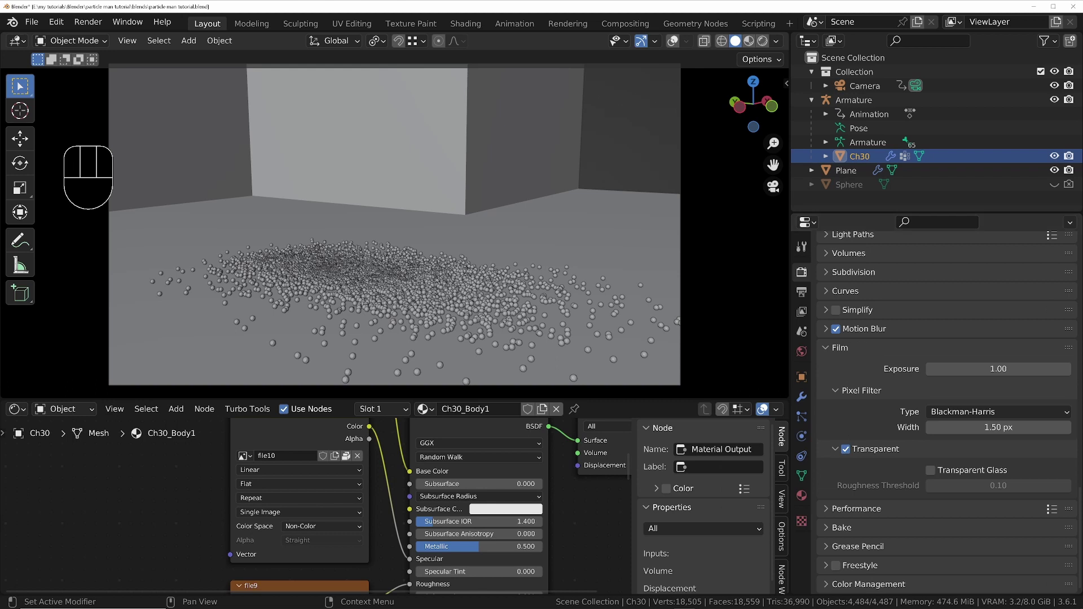
Enable the Environment and Shadow Catcher passes for the view layer
click(802, 312)
scroll(871, 453, up, 5)
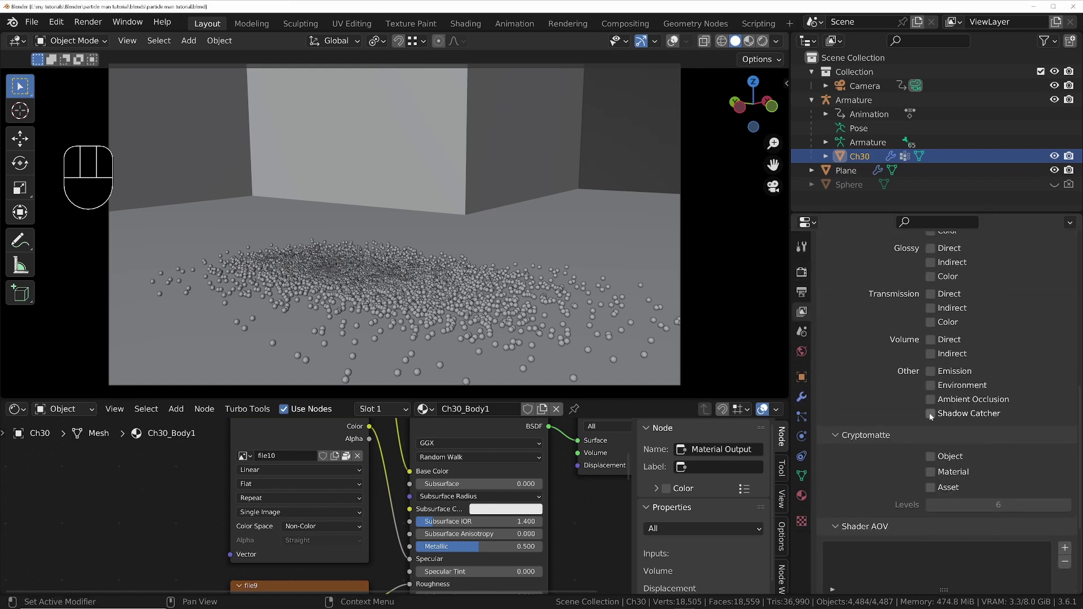
Create two new collections under the Scene Collection and name them cam and scene
click(854, 58)
click(1070, 41)
click(1071, 42)
double_click(855, 101)
text(cam)
double_click(855, 115)
text(scene)
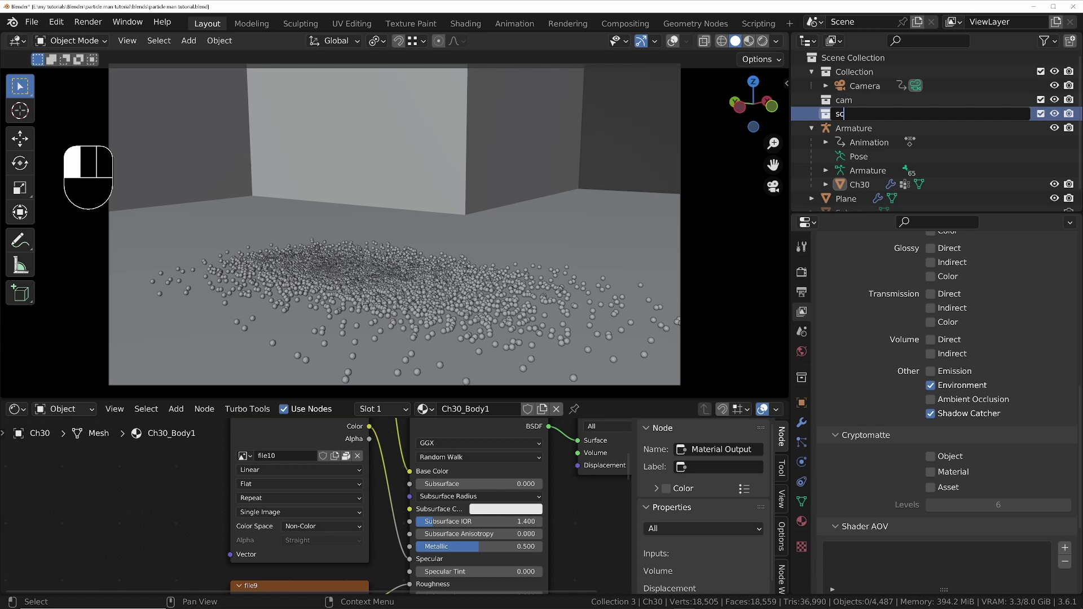
Move the armature, plane and sphere into the scene collection and the camera into the cam collection
click(812, 128)
click(852, 129)
shift+click(849, 156)
drag(849, 156, 847, 115)
drag(854, 87, 846, 101)
Delete the leftover original Collection and move the Ch30 mesh into the scene collection
right_click(813, 72)
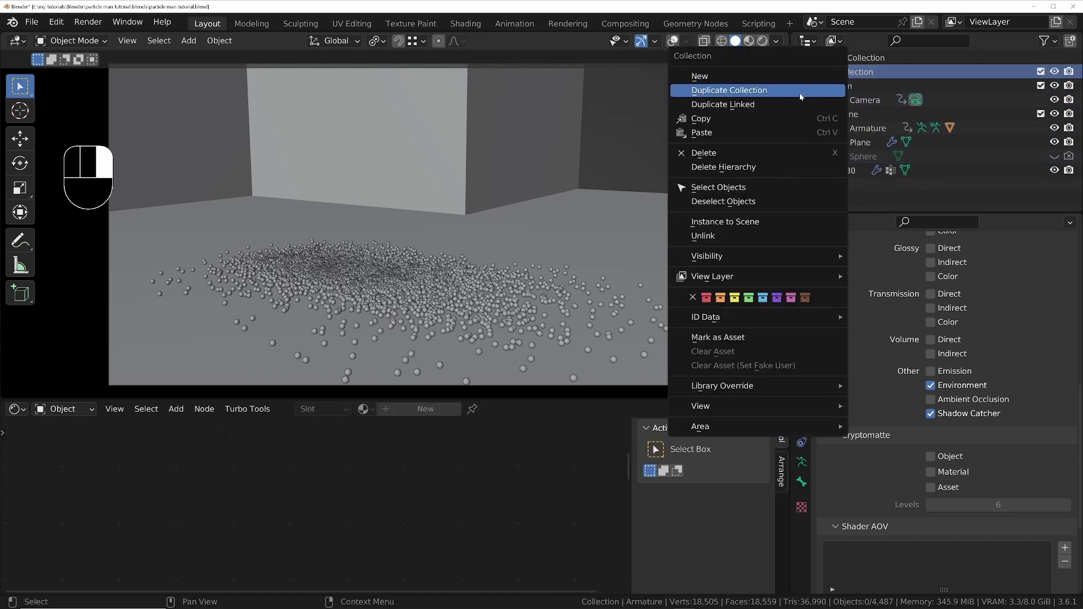
click(818, 152)
drag(839, 159, 847, 100)
Create a linked copy of the scene named environment and exclude the scene collection from its view layer
click(918, 22)
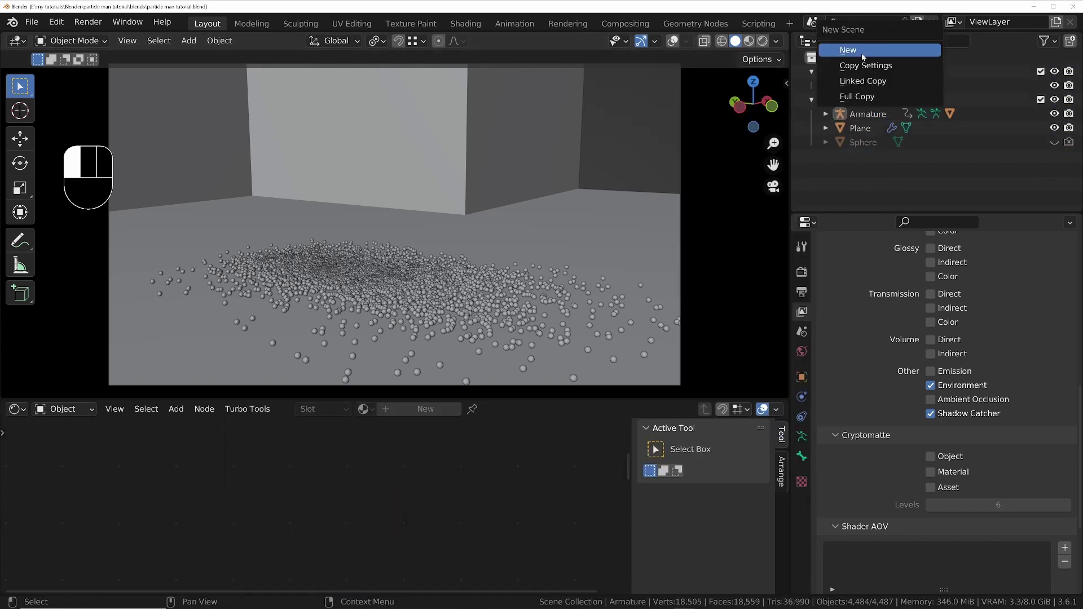
click(853, 80)
click(851, 22)
click(1041, 100)
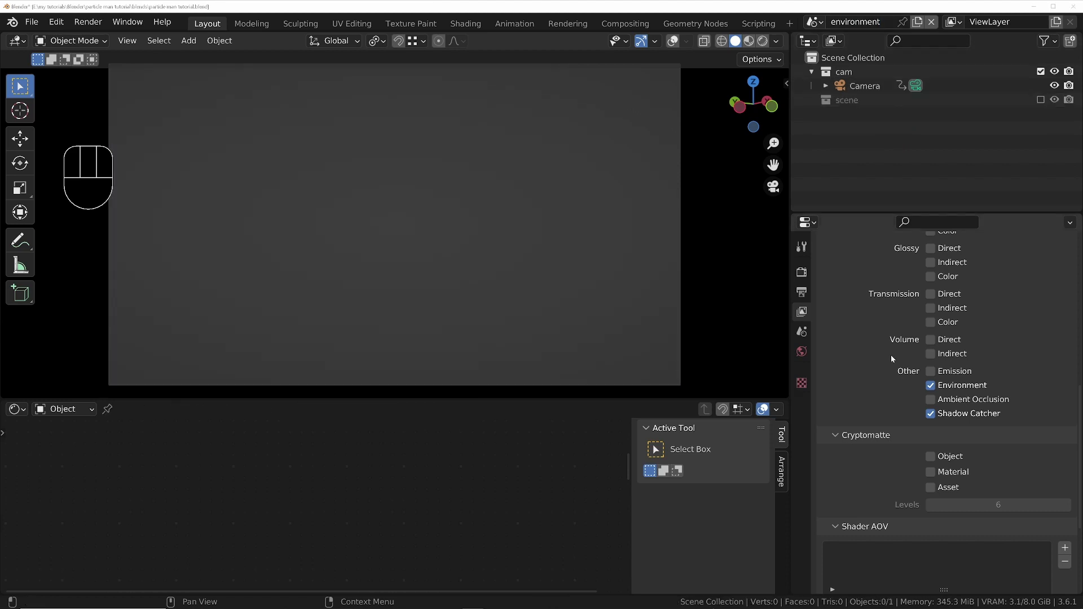
In the environment scene's Turbo Render options, turn off Surfaces and enable World Environment and Heavy DOF/Motion Blur
click(805, 275)
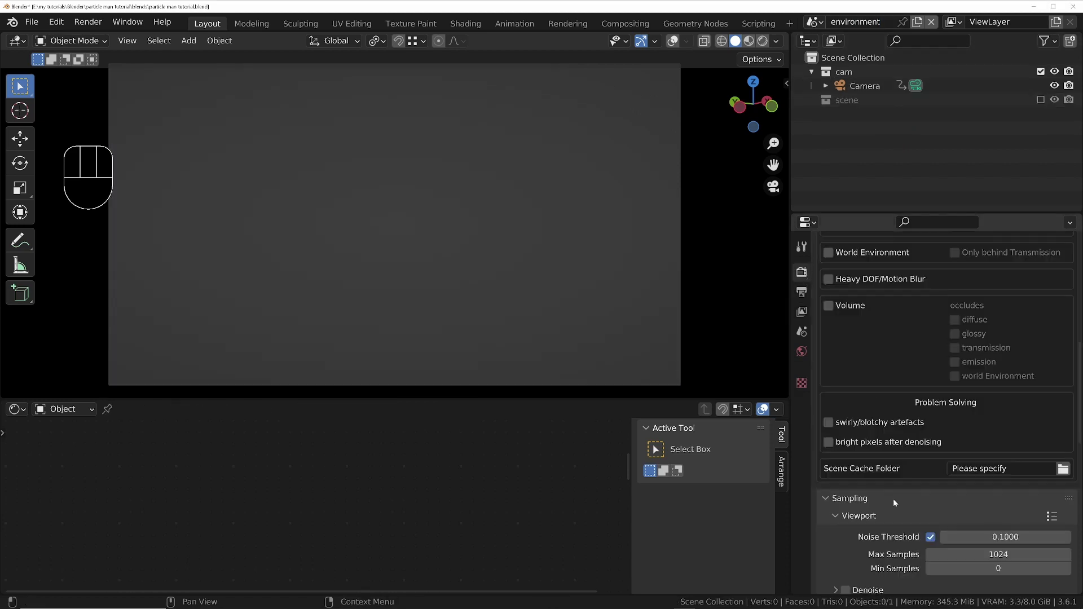
scroll(864, 429, up, 6)
middle_drag(828, 357, 894, 384)
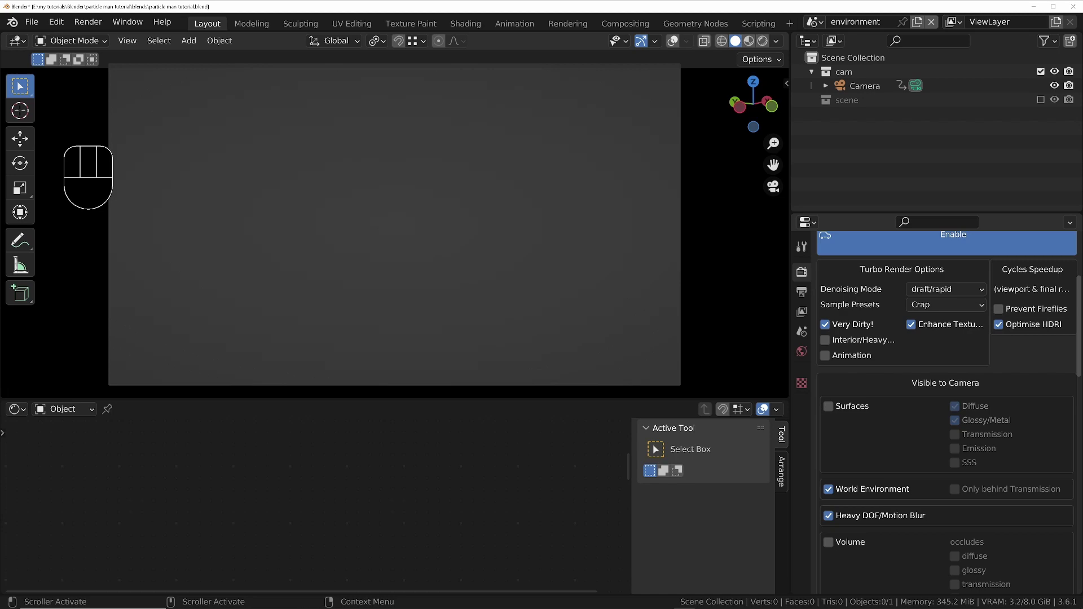
Return to the scene named Scene and enable nodes in the Compositing workspace
click(816, 25)
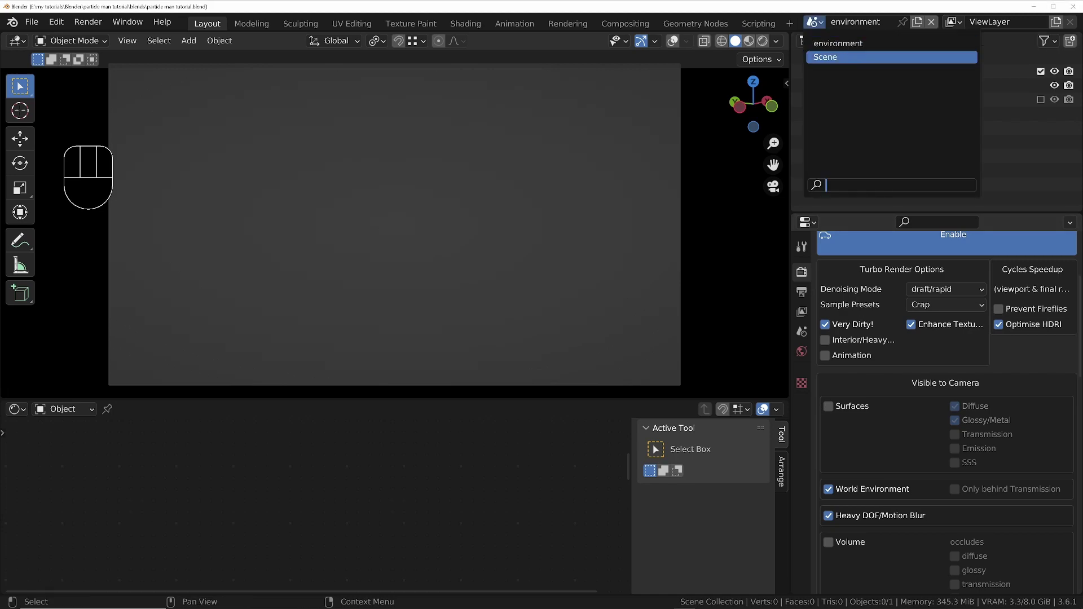
click(832, 34)
click(627, 25)
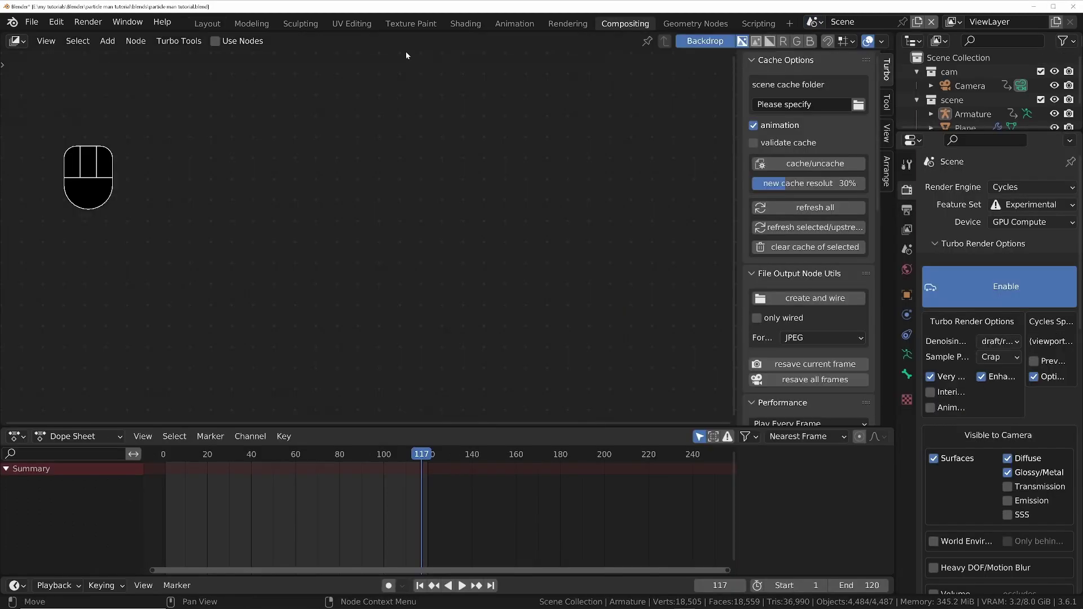
click(217, 42)
Duplicate the Render Layers node and assign the environment scene to the copy
middle_drag(485, 209, 435, 283)
scroll(435, 283, down, 4)
middle_drag(394, 242, 277, 175)
click(286, 178)
key(shift+d)
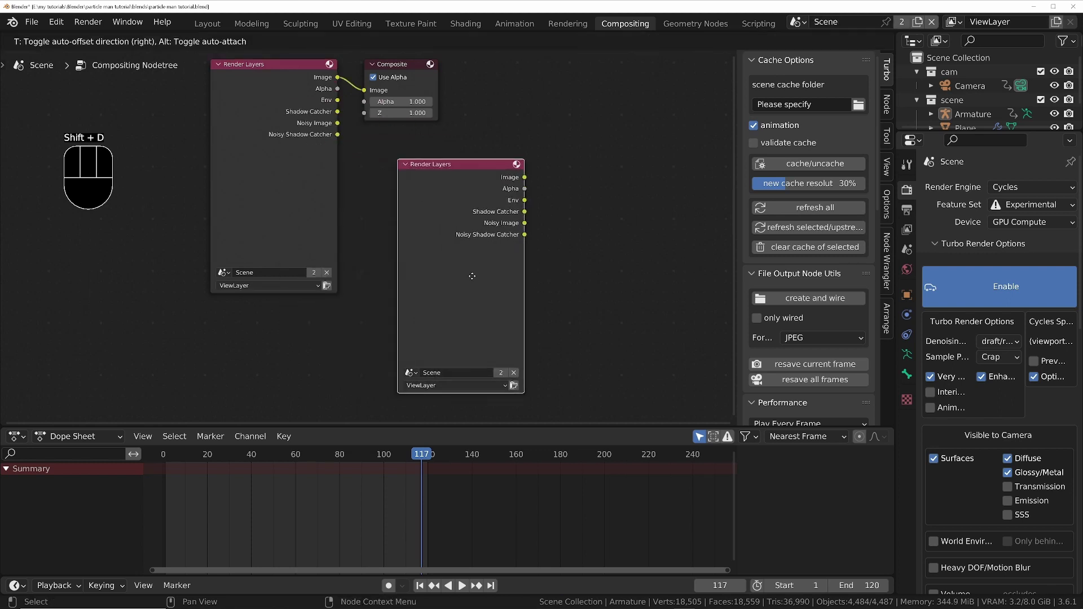
click(472, 276)
click(412, 374)
click(443, 389)
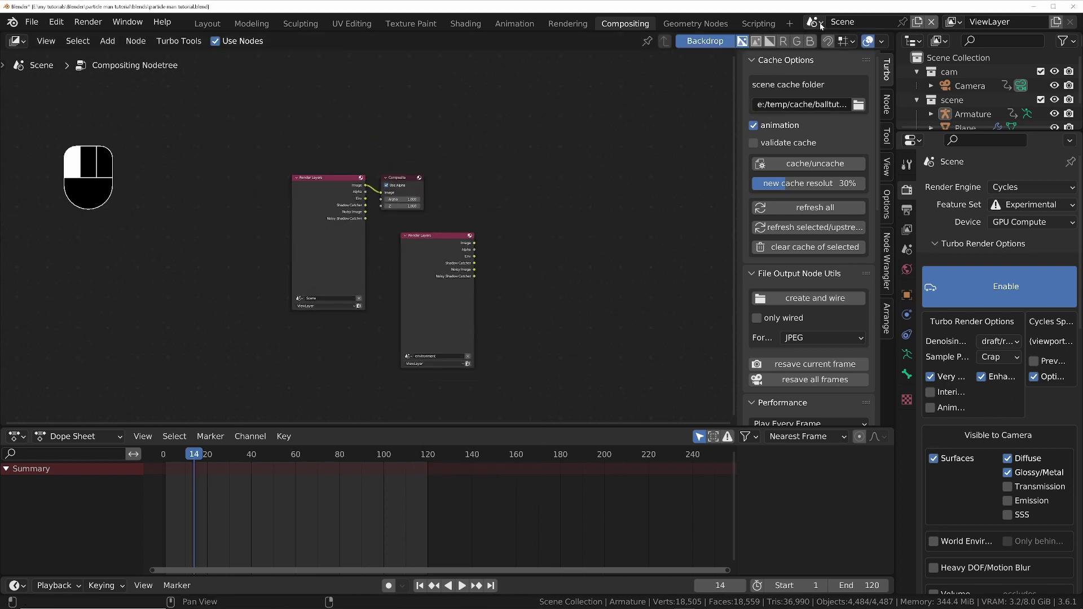
Switch to the environment scene and back to Scene, go to frame 1 and render the image
click(812, 22)
click(835, 55)
click(813, 21)
click(829, 70)
key(shift+Left)
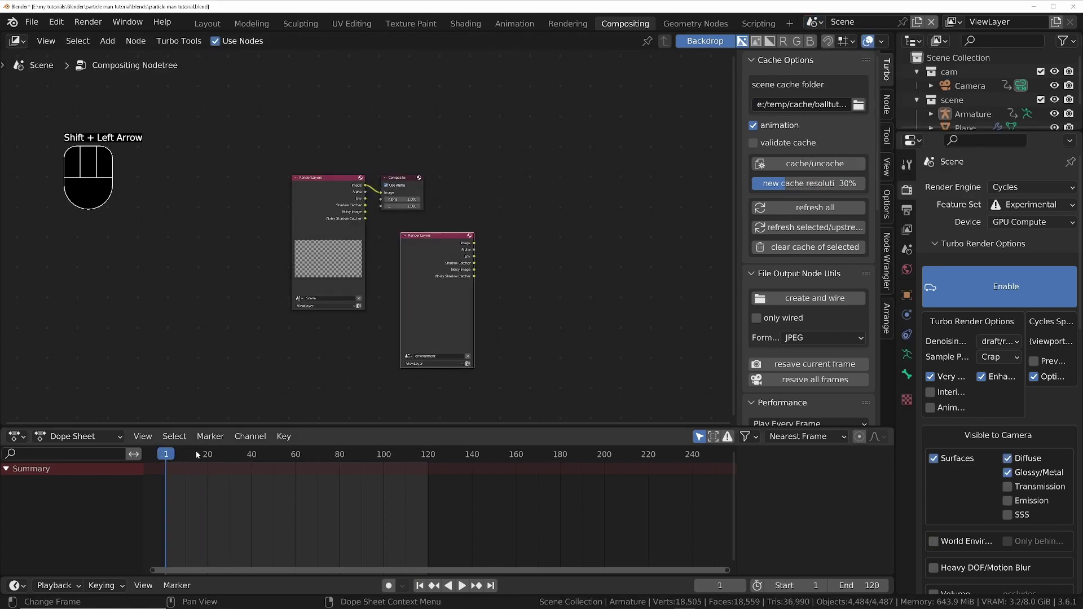
click(104, 36)
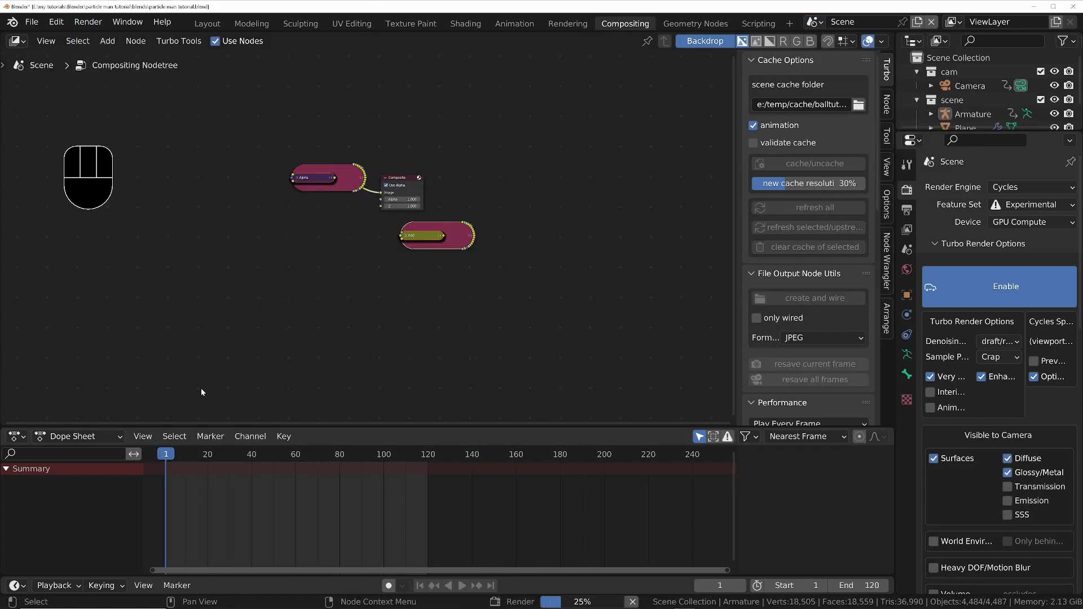
Move the Composite node farther along the node tree and place the environment render nodes beneath the Scene render nodes
drag(402, 178, 667, 182)
drag(389, 223, 502, 355)
key(g)
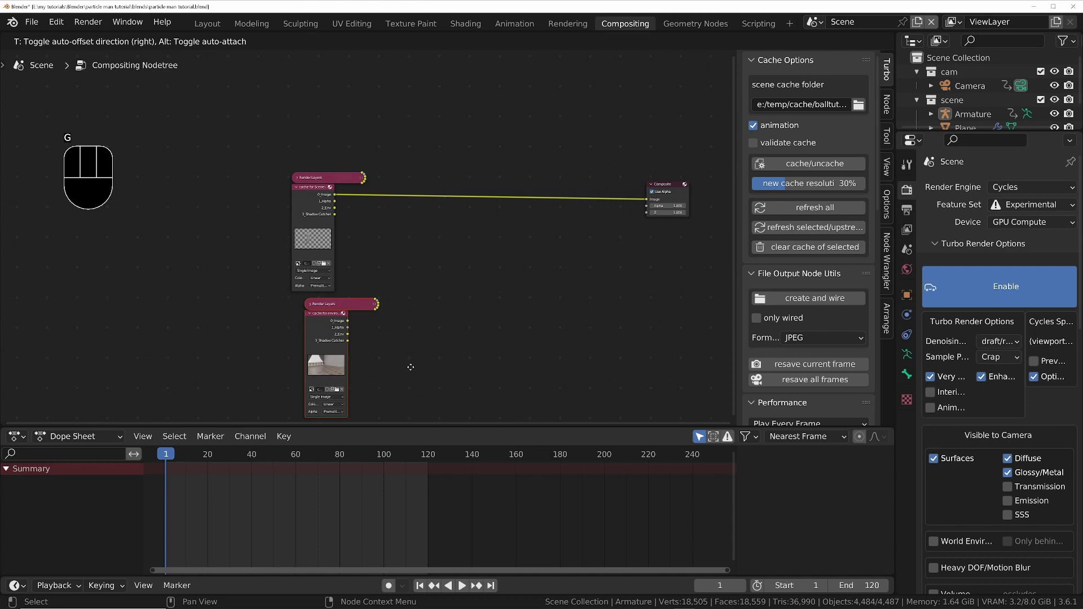
click(396, 370)
Maximize the compositor, preview the cached Scene image with a Viewer node and route Composite and Viewer through a shared reroute
middle_drag(562, 302, 432, 259)
key(ctrl+space)
ctrl+shift+click(164, 225)
drag(251, 197, 652, 235)
shift+right_drag(618, 188, 558, 266)
alt+middle_drag(451, 339, 575, 218)
scroll(445, 297, down, 1)
scroll(508, 333, up, 1)
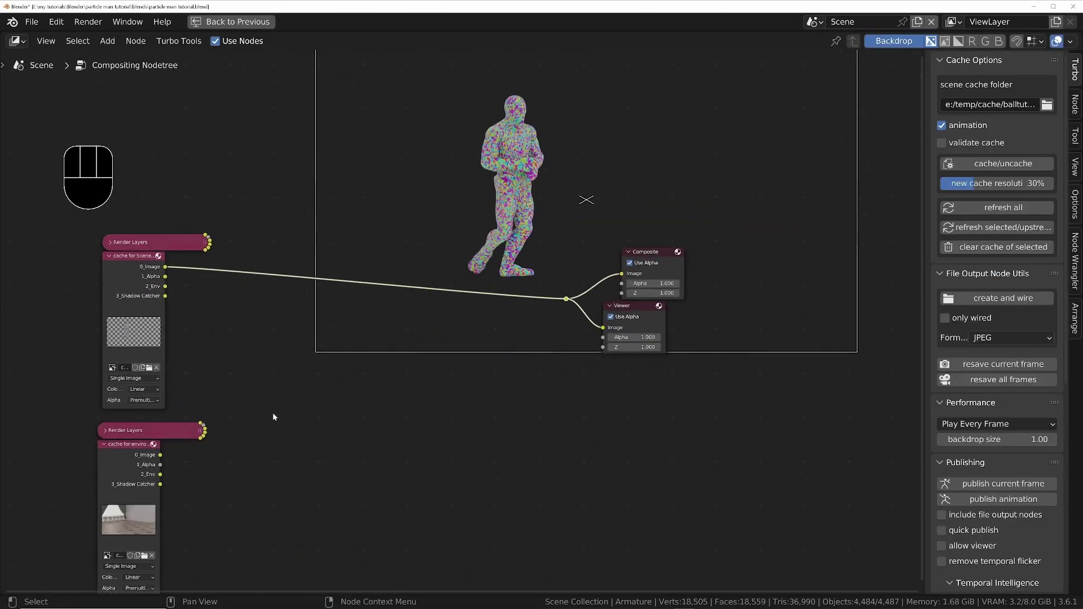
Insert an Alpha Over node that layers the cached Scene image over the environment's Env output
key(shift+a)
click(278, 399)
click(270, 262)
drag(270, 310, 270, 320)
drag(160, 475, 270, 310)
middle_drag(316, 350, 324, 349)
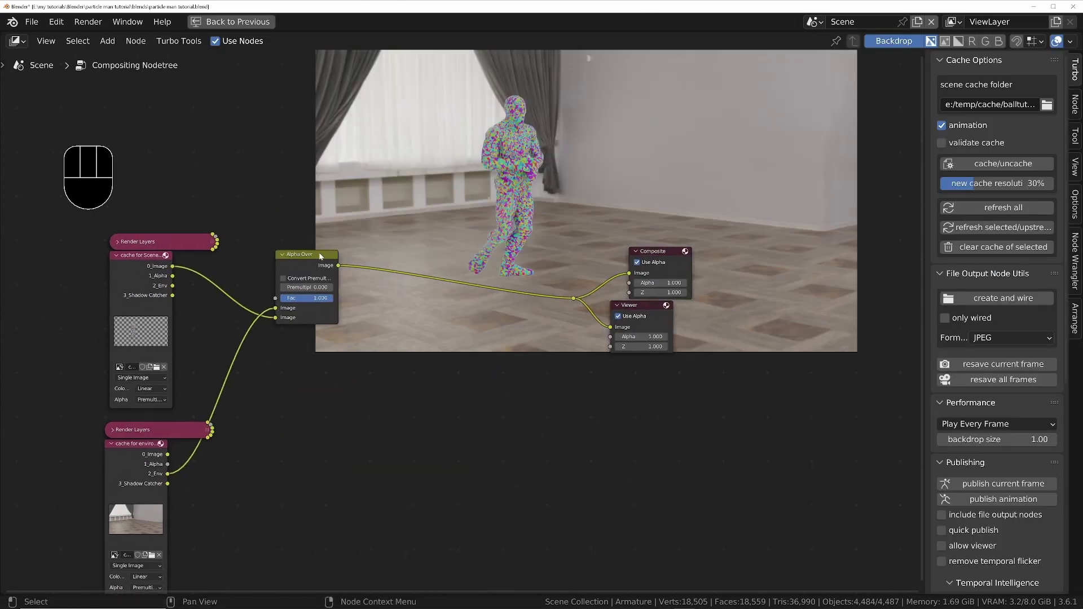
Insert a Mix node set to Multiply after Alpha Over and connect the Scene's Shadow Catcher output to its second image input
key(shift+a)
click(383, 421)
click(394, 277)
click(419, 406)
click(418, 374)
drag(180, 405, 406, 447)
Restore the full workspace layout, go to frame 120 and render the image
click(232, 22)
key(shift+Right)
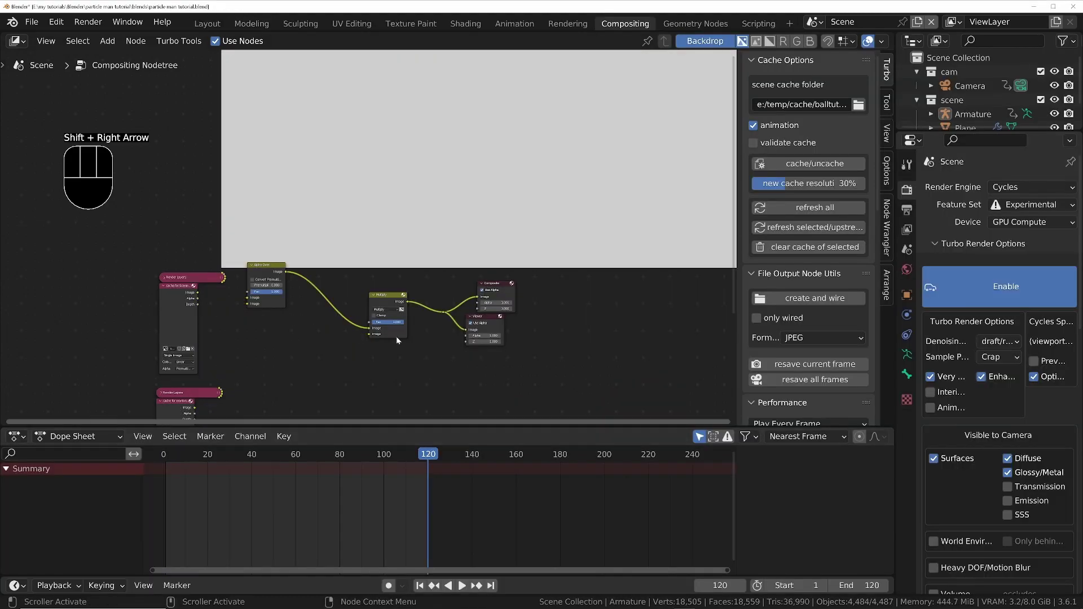
click(88, 22)
click(108, 38)
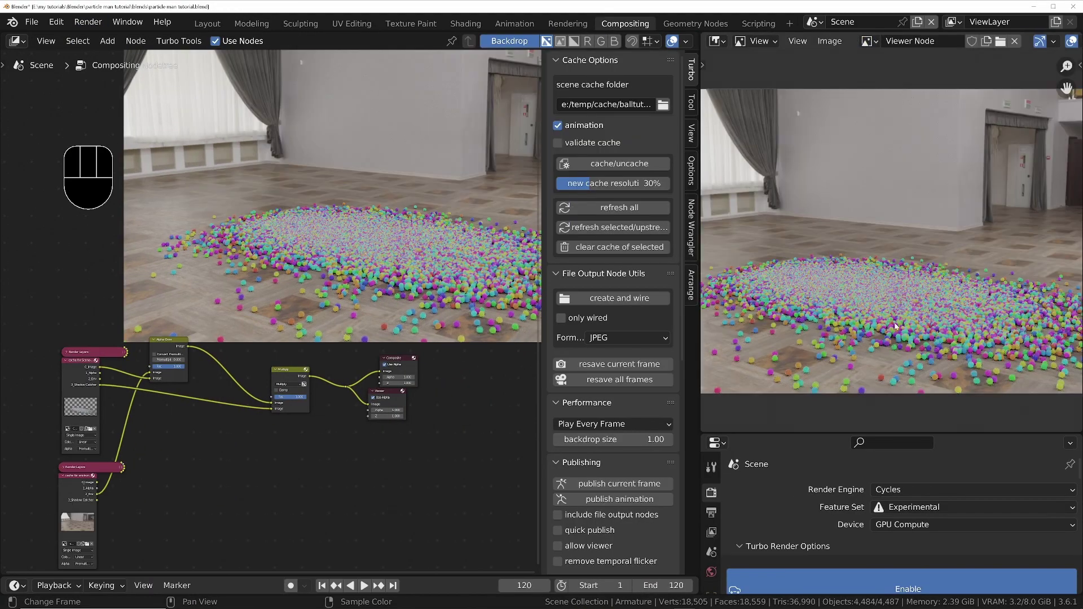
Add a Denoise node between the Scene's Shadow Catcher output and the Multiply node
key(shift+a)
click(234, 454)
text(den)
key(Return)
click(262, 458)
drag(262, 458, 261, 434)
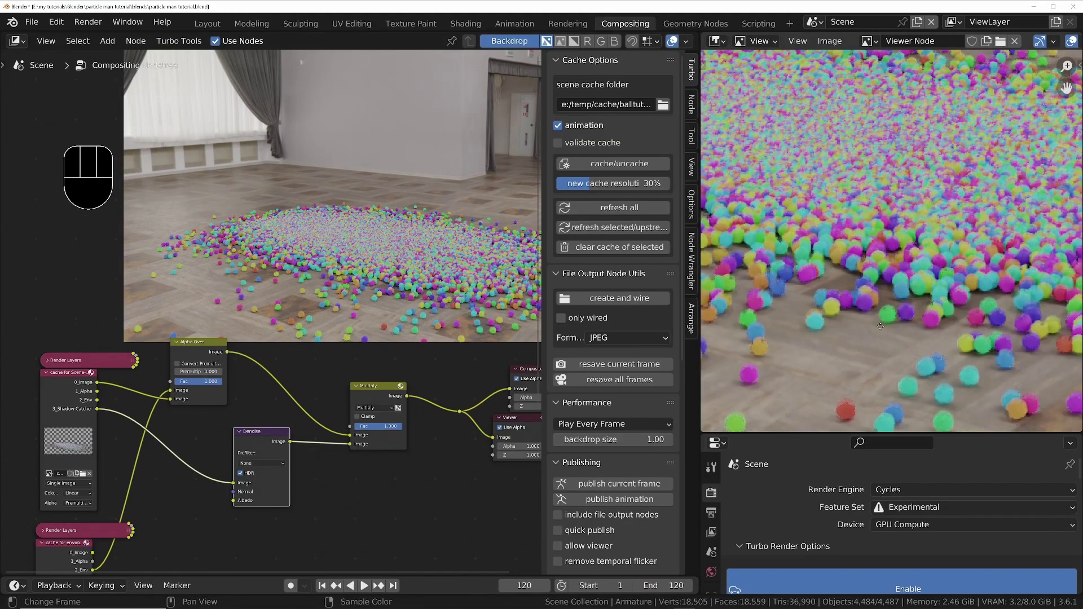
Reposition the Denoise node, set the new cache resolution to 100% and cache the node
middle_drag(959, 265, 790, 218)
drag(258, 435, 235, 482)
drag(591, 184, 670, 183)
click(611, 164)
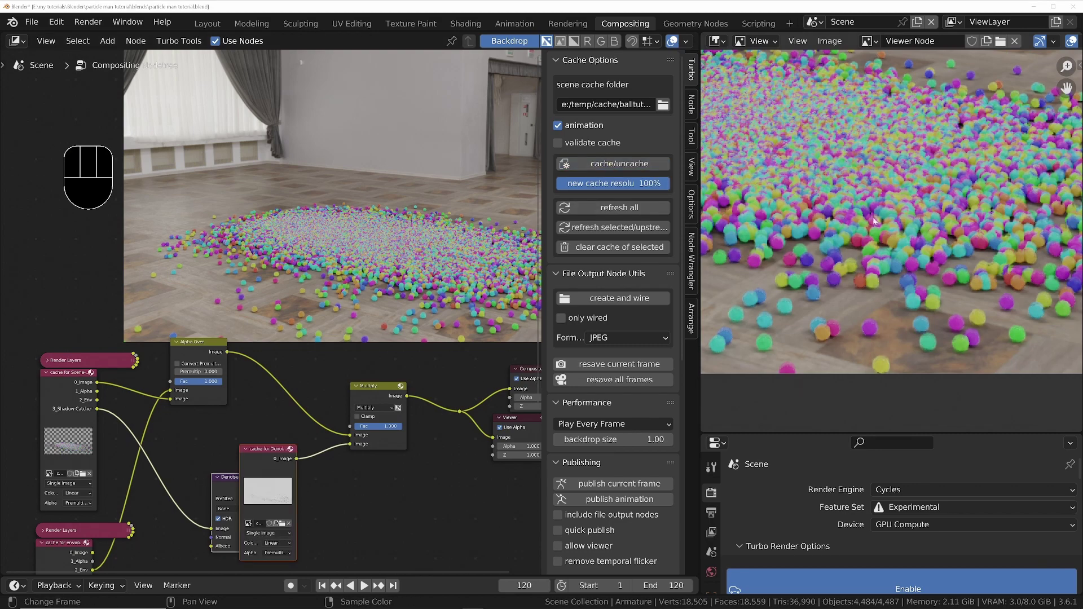
Move the Scene's Render Layers and cache nodes away from Alpha Over to make room between them
middle_drag(874, 221, 812, 169)
middle_drag(136, 361, 230, 390)
click(63, 385)
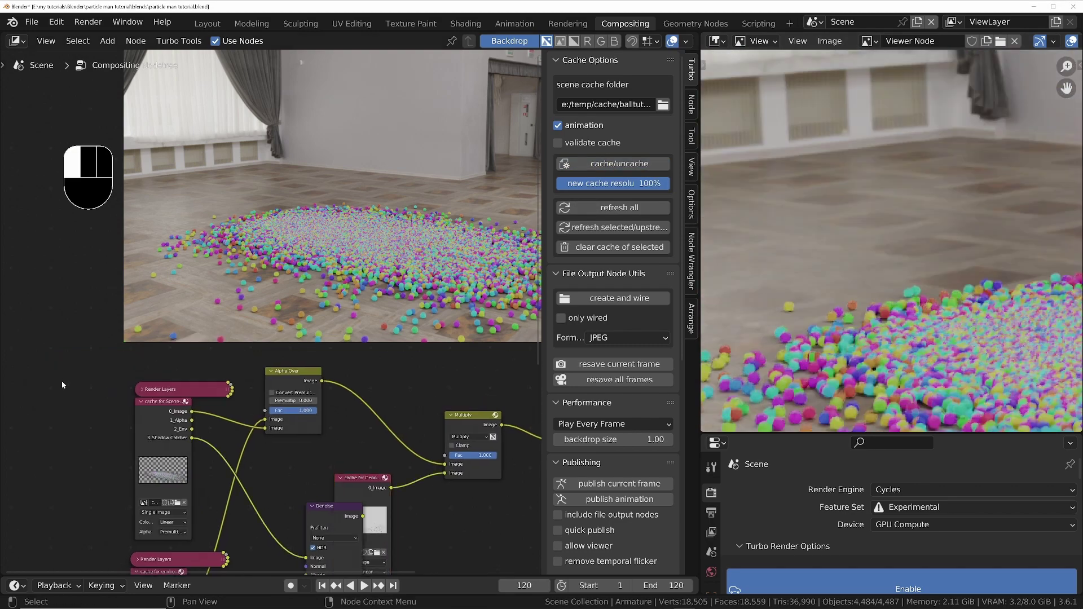
drag(106, 367, 219, 468)
key(g)
click(89, 452)
Insert a Blur node between the cached Scene image and the Alpha Over node
key(shift+a)
click(185, 435)
text(blur)
key(Return)
click(164, 365)
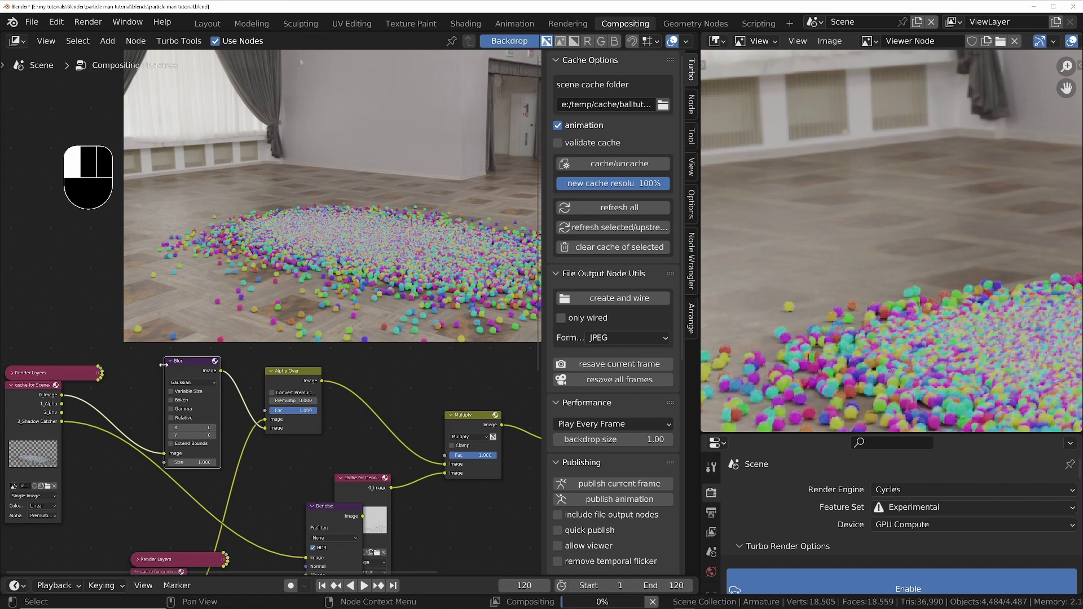
Set the Blur node to Fast Gaussian with X and Y at 2
click(192, 383)
click(192, 412)
scroll(23, 381, up, 3)
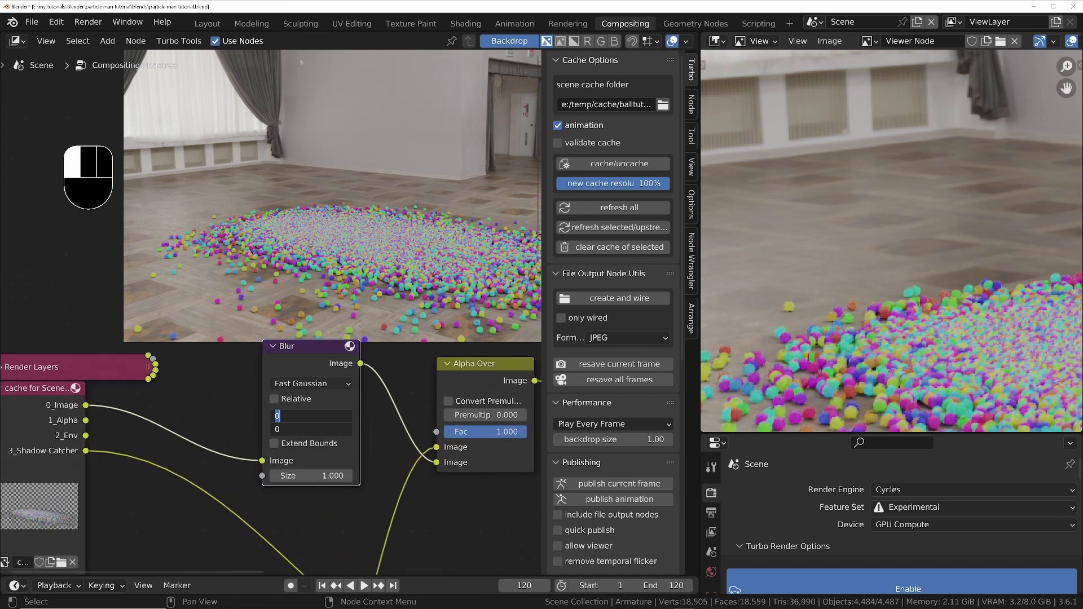
text(2)
key(Return)
scroll(451, 496, down, 6)
middle_drag(457, 505, 240, 396)
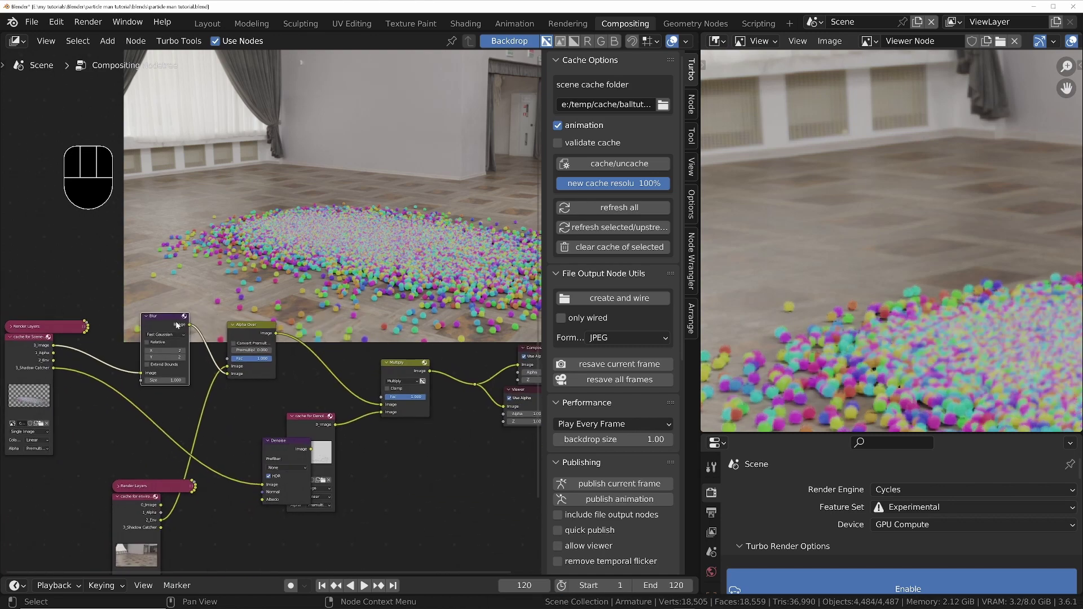
Duplicate the Blur node and insert the copy between the Denoise cache and the Multiply node
key(shift+d)
click(400, 423)
middle_drag(1011, 417, 1048, 320)
scroll(1047, 320, down, 4)
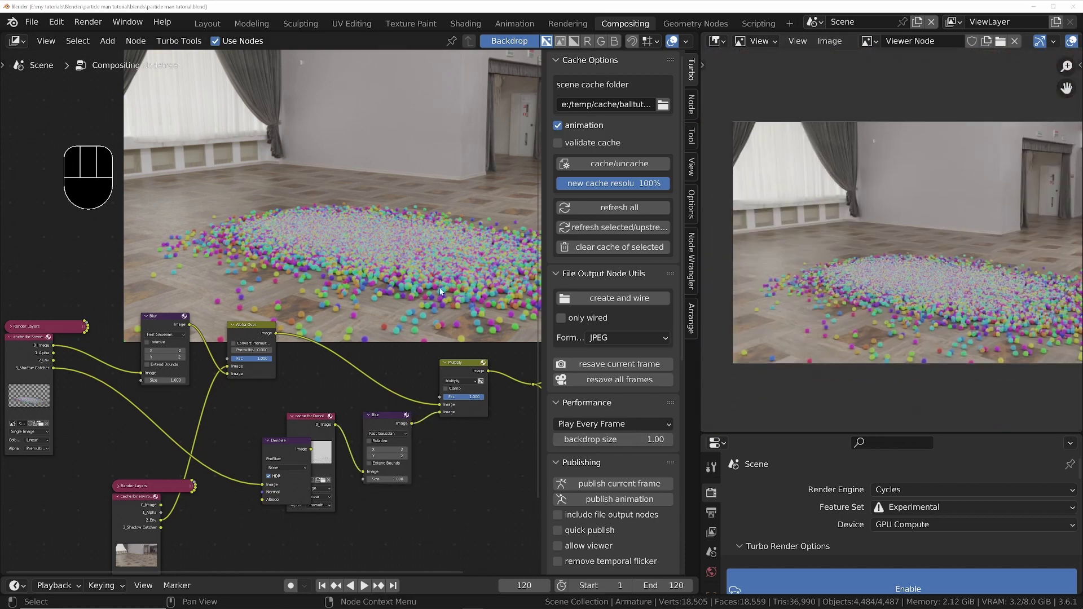
Show the image editor's scopes with the waveform in Parade mode and widen the sidebar
key(n)
key(n)
drag(931, 174, 717, 174)
middle_drag(835, 237, 835, 208)
Move the reroute, Composite and Viewer nodes farther from the Multiply node to free up space
middle_drag(632, 435, 478, 439)
drag(420, 325, 543, 444)
key(g)
click(694, 428)
scroll(614, 427, down, 1)
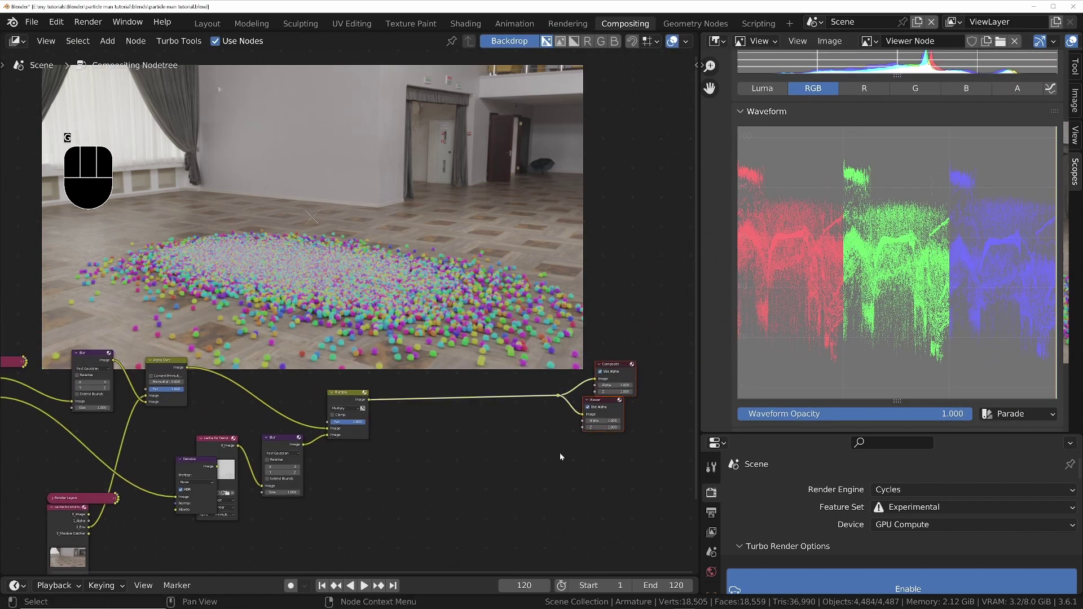
Move the output nodes farther away and insert an RGB Curves node after the Multiply node
key(g)
click(666, 459)
scroll(389, 400, up, 7)
key(shift+a)
text(scur)
key(Down)
key(Return)
click(377, 397)
Duplicate the RGB Curves node three times and chain the copies one after another before the output nodes
key(shift+d)
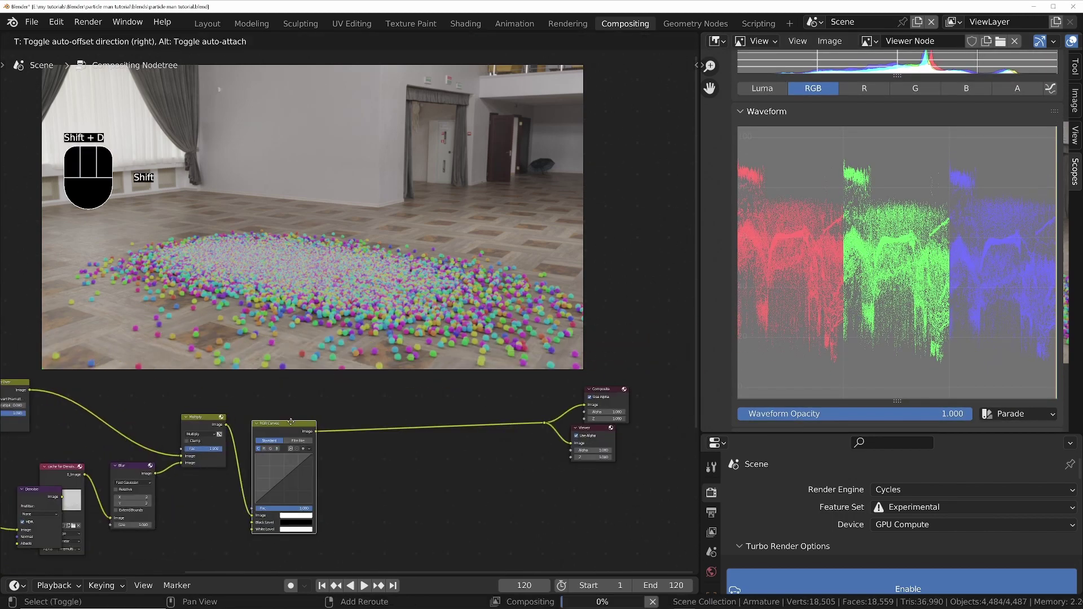
click(372, 421)
key(shift+d)
click(451, 421)
key(shift+d)
click(524, 423)
Cache the Multiply node with Turbo Tools and hide the node editor sidebar
middle_drag(666, 460, 426, 492)
key(g)
scroll(376, 455, up, 3)
scroll(375, 457, down, 3)
key(n)
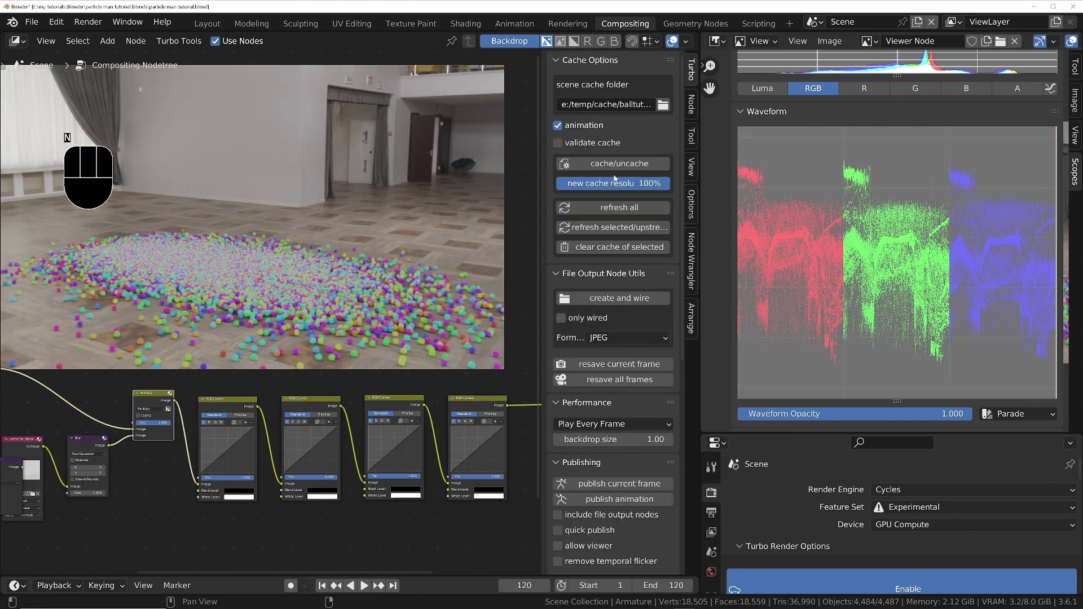
middle_drag(424, 373, 385, 373)
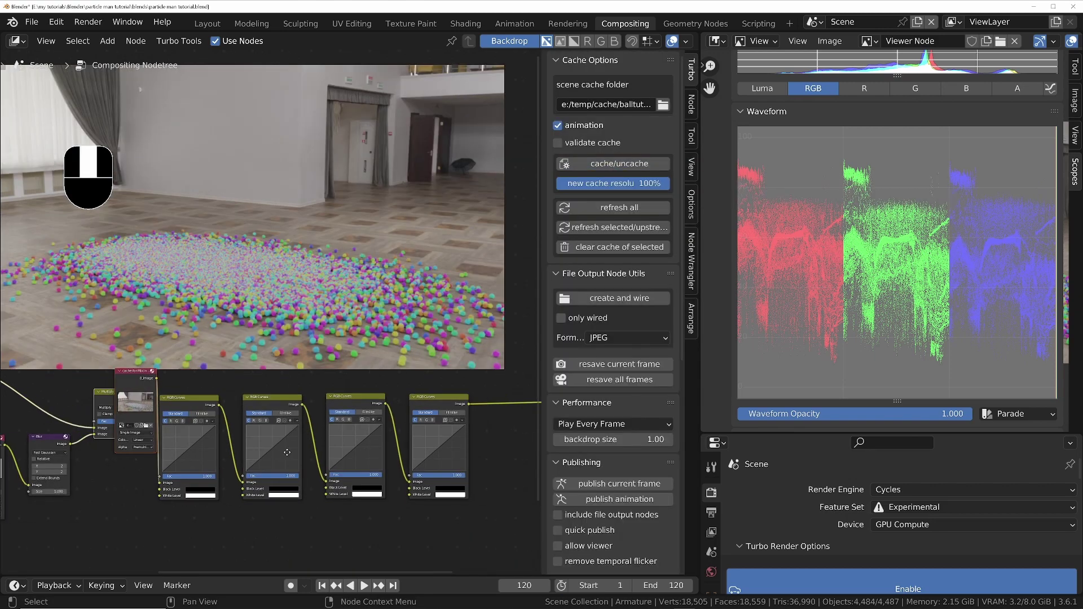
key(n)
Adjust the black point of the first RGB Curves node to increase contrast, and lower its Fac to soften the effect
middle_drag(149, 506, 225, 530)
scroll(361, 484, up, 4)
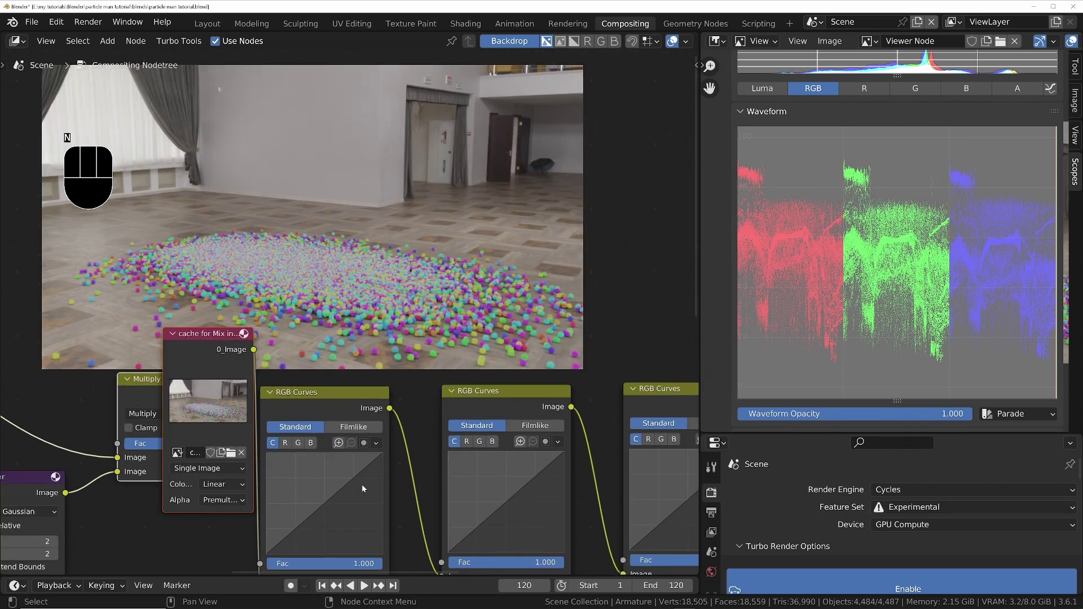
click(281, 508)
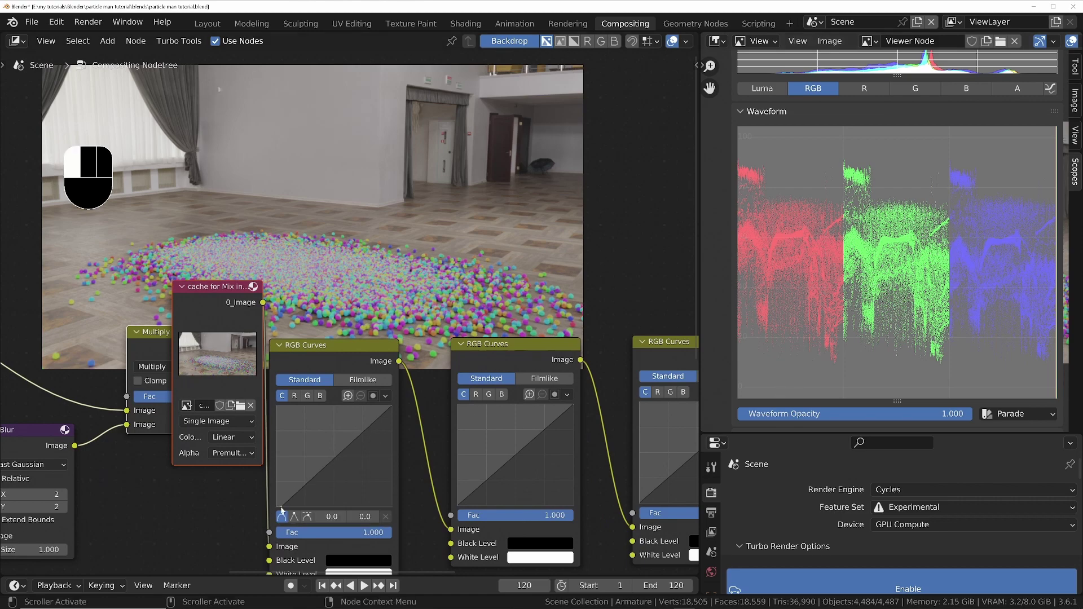
middle_drag(793, 564, 793, 463)
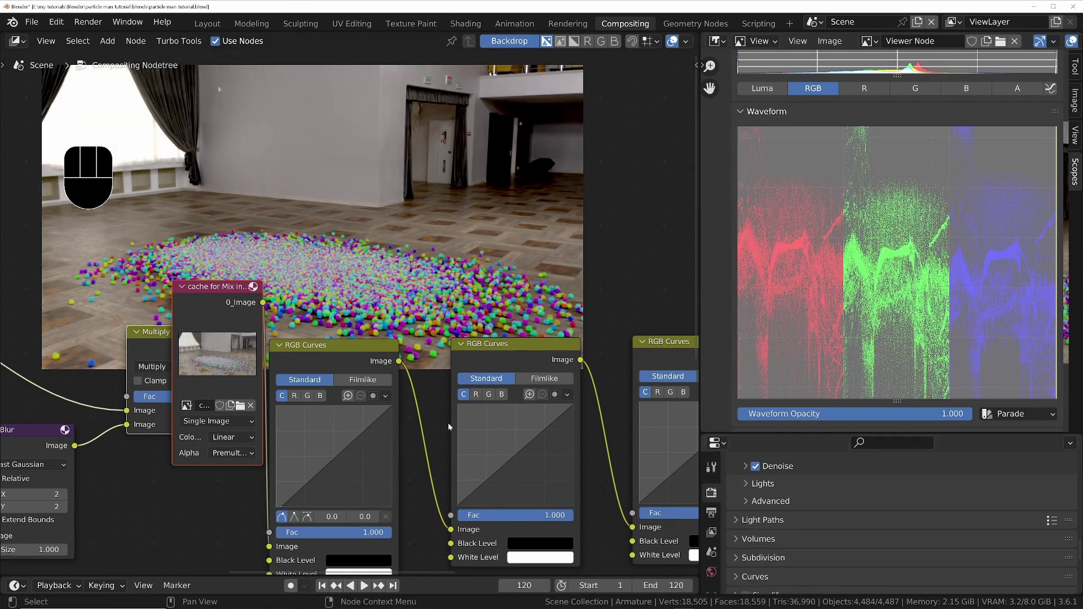
drag(361, 533, 278, 533)
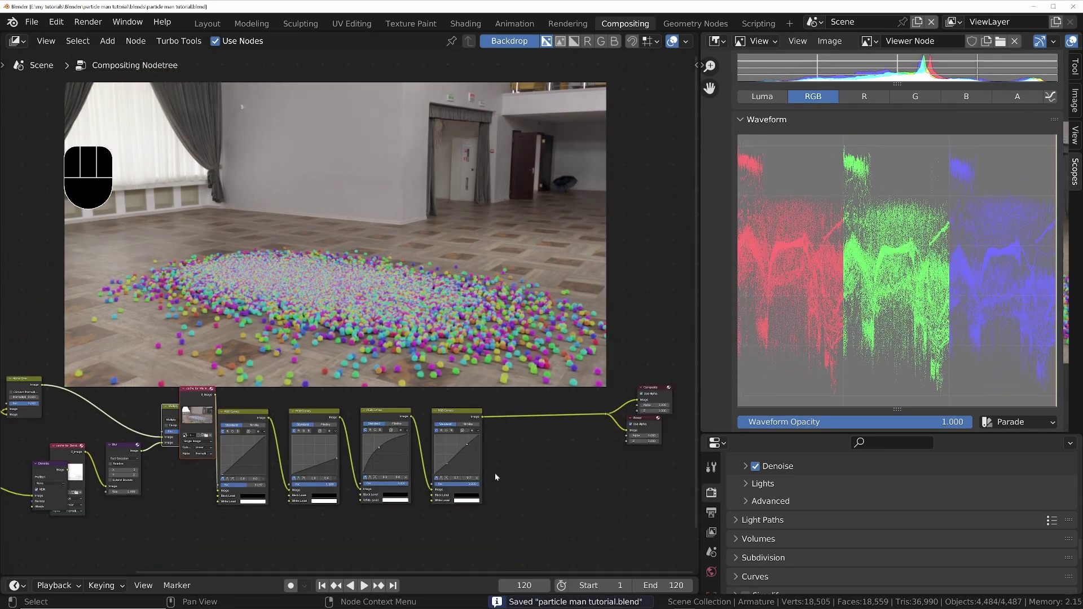
scroll(496, 478, up, 6)
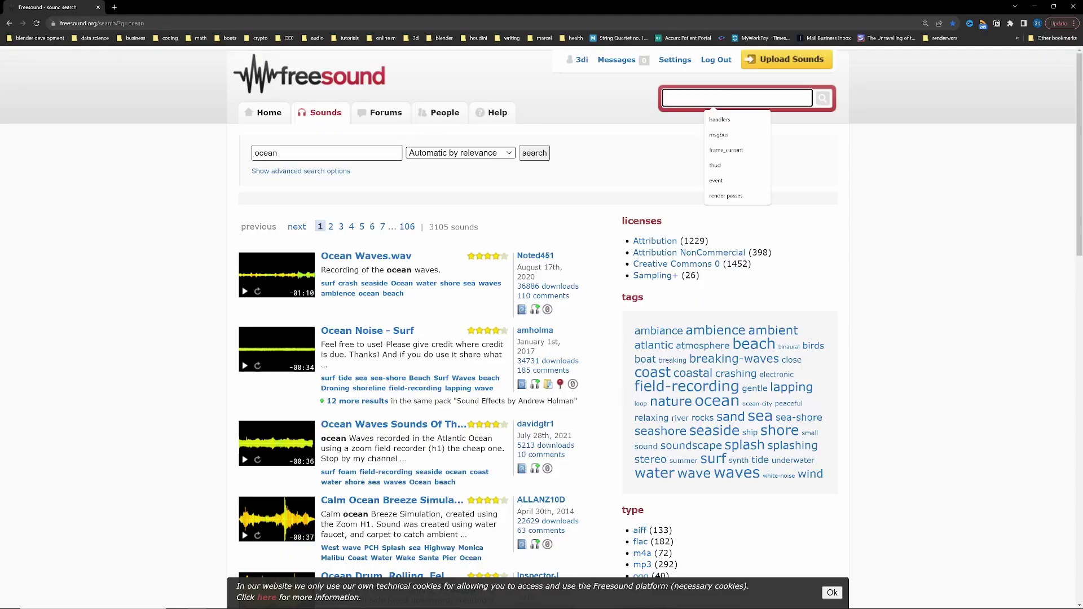
Switch to Freesound, search for "weird creepy popping sound", filter by the Creative Commons 0 license and open the Weird Creepy Poping Sounds result
key(Return)
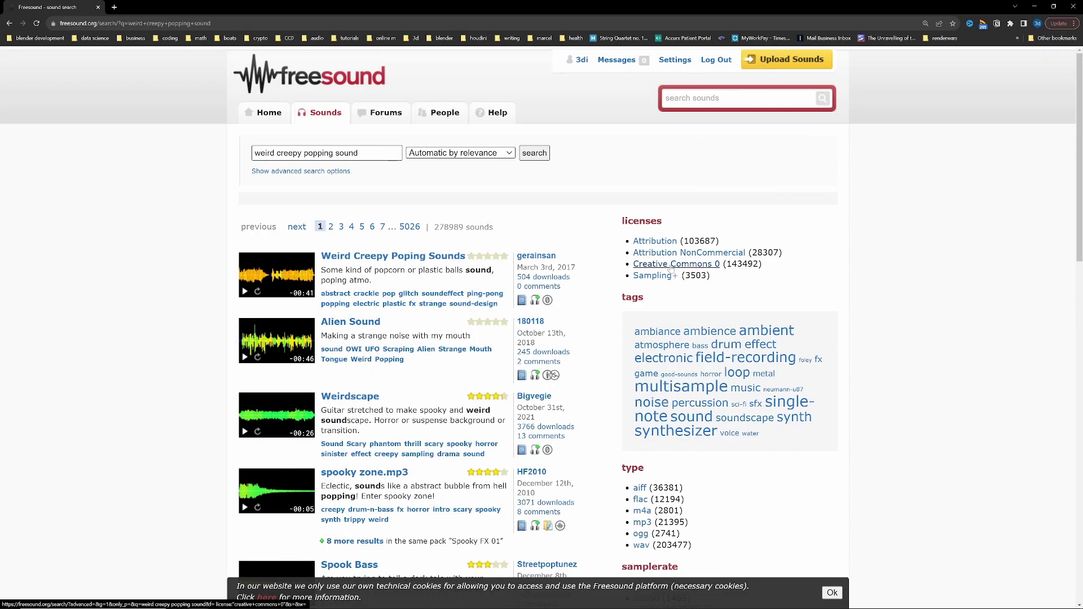
click(672, 264)
click(361, 273)
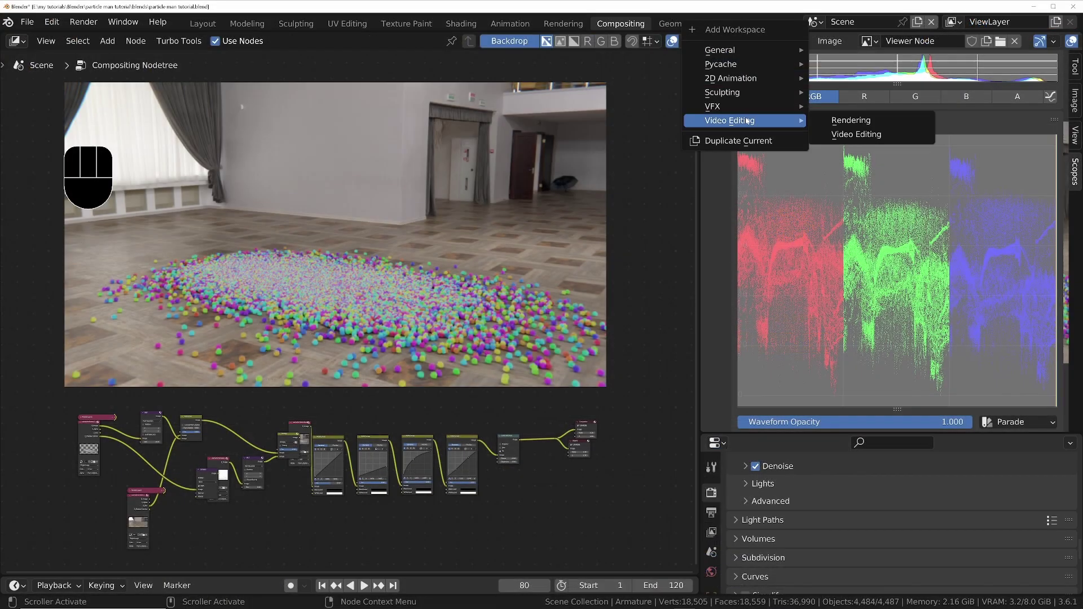
Add a Video Editing workspace in Blender and place the popping sound as a strip with its waveform displayed
click(856, 134)
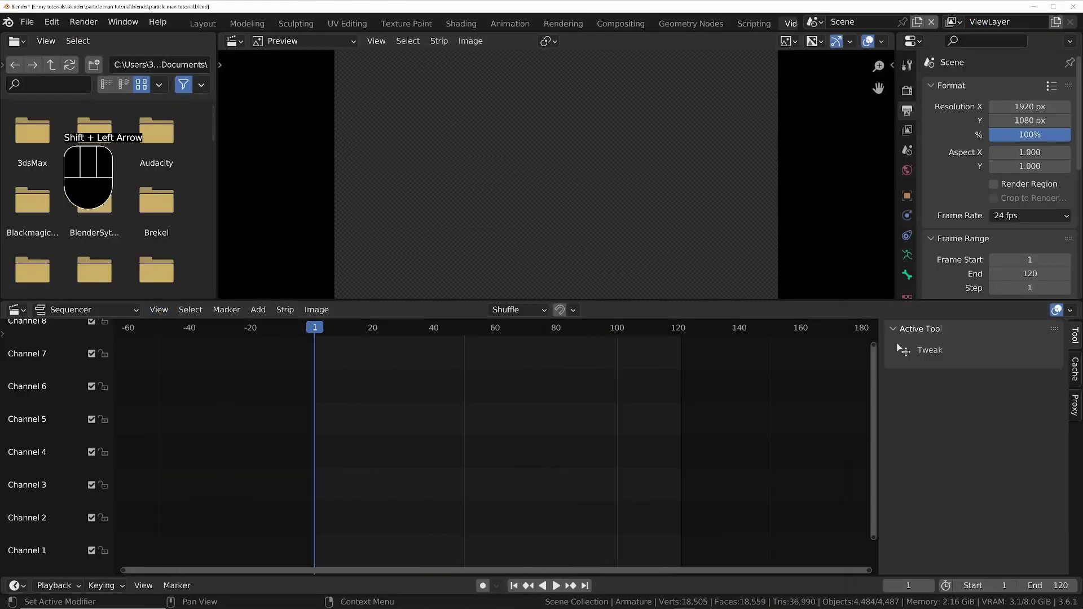
drag(541, 387, 553, 388)
click(966, 428)
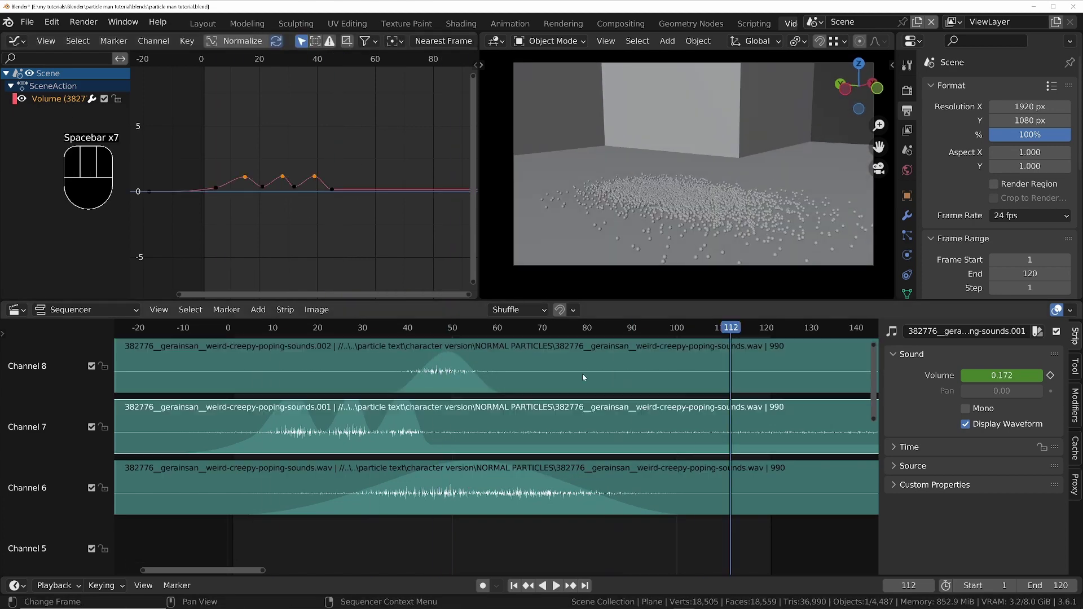
Set the render output path to //render/tutorial version and the file format to FFmpeg Video
click(606, 23)
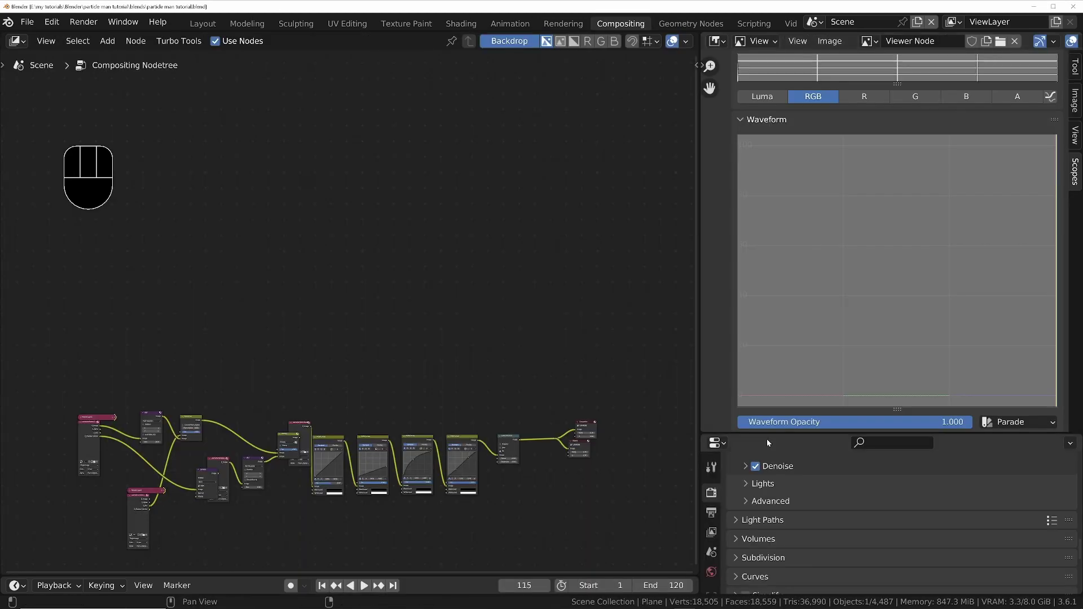
click(712, 337)
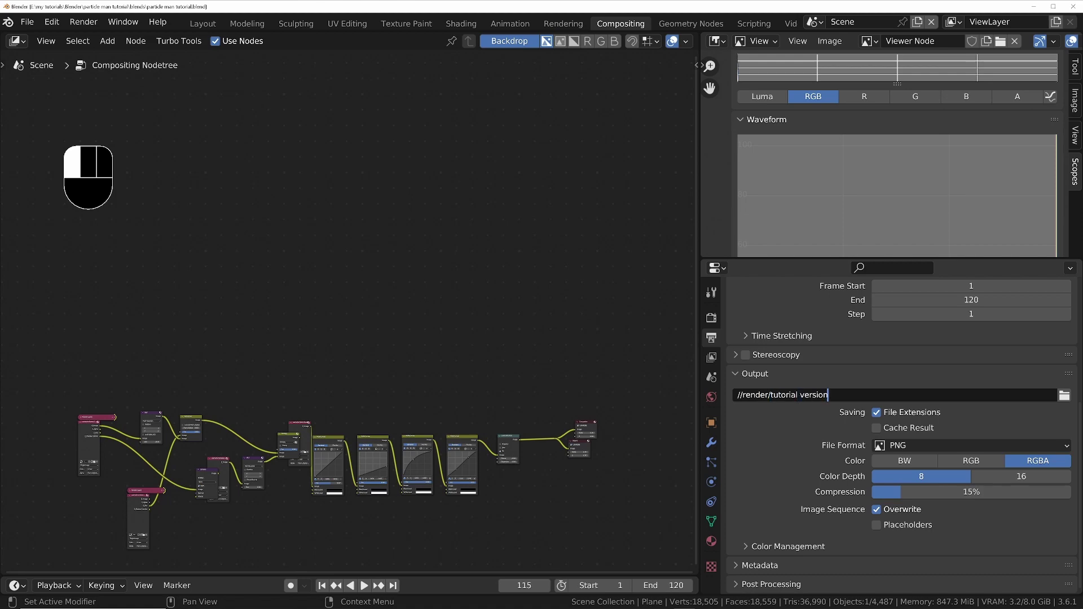
click(897, 446)
click(937, 512)
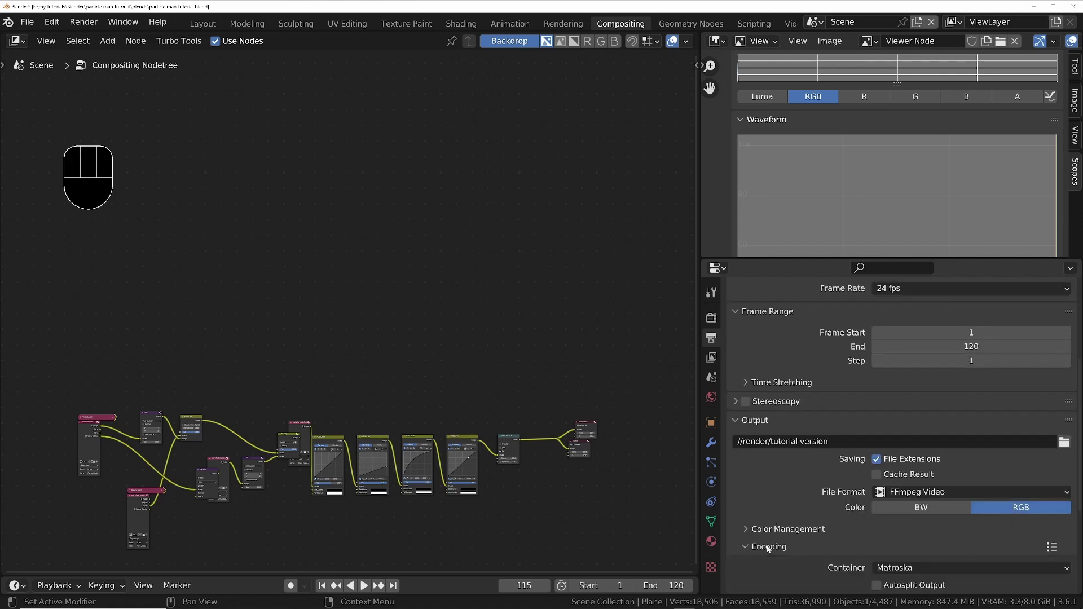
Set the video encoding container to MPEG-4 and the audio codec to AAC
scroll(768, 549, down, 8)
click(903, 369)
click(897, 415)
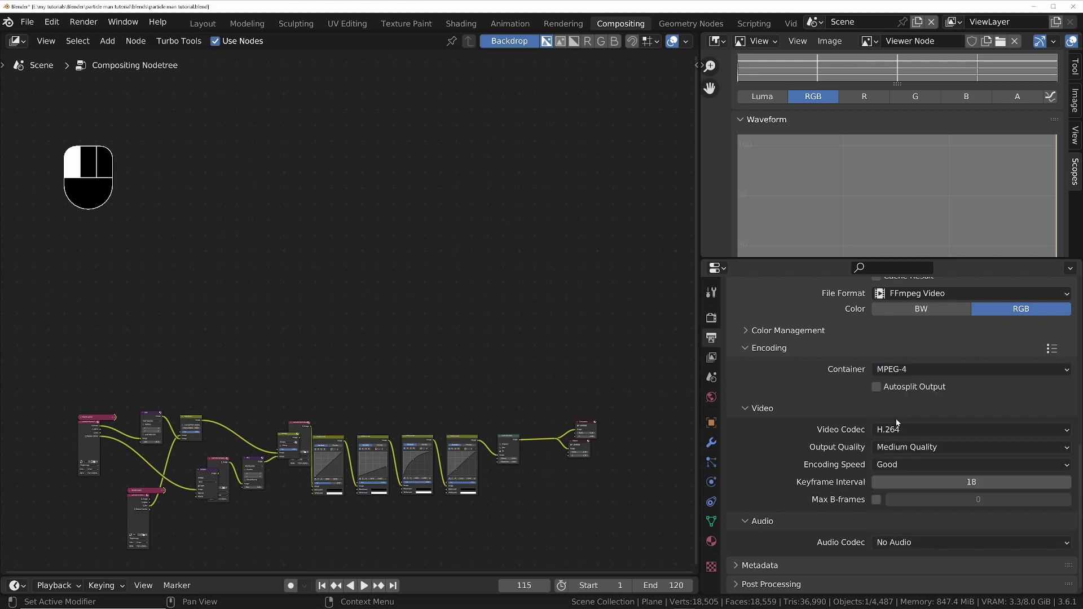
click(912, 541)
click(900, 509)
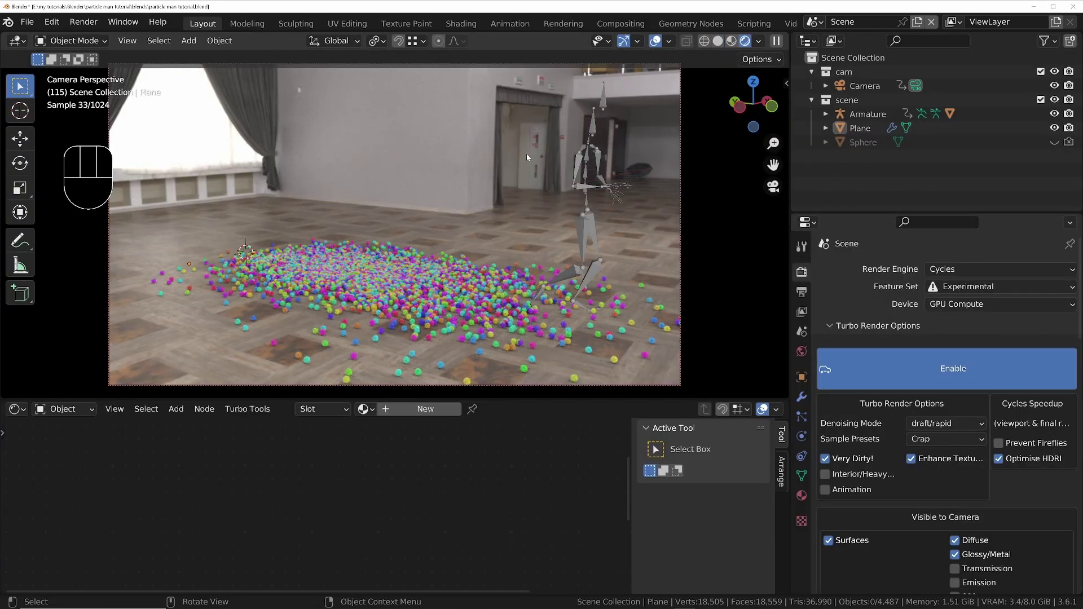
Return to the first frame in the Layout workspace and give the Plane a new material with a greyish-brown base color
key(shift+Left)
click(860, 128)
click(425, 409)
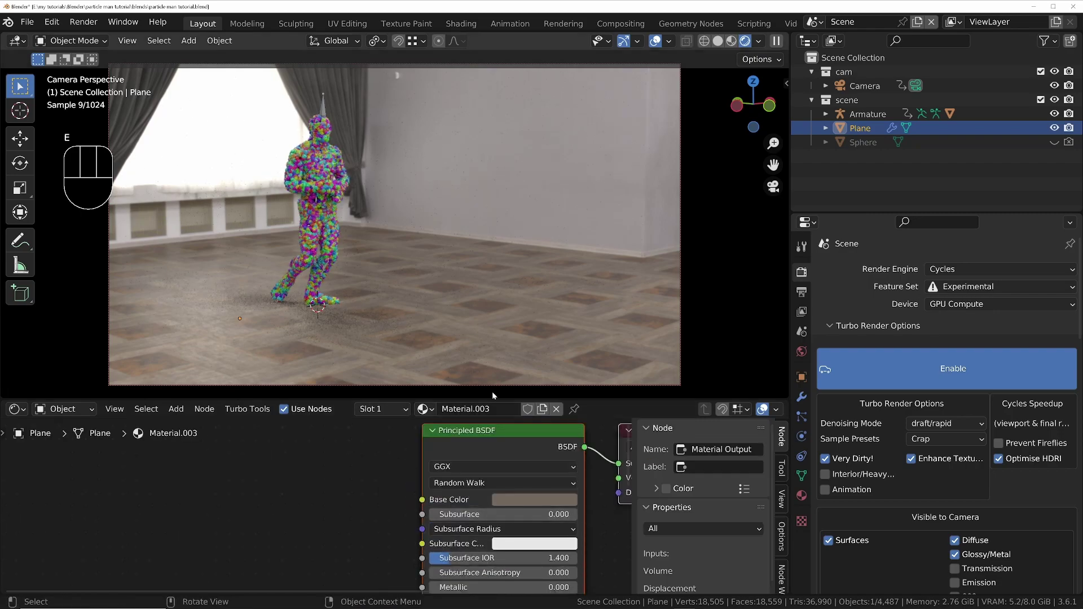
middle_drag(497, 536, 490, 417)
Turn off Shadow Catcher for the Plane and set its material's roughness to about 0.157
click(801, 377)
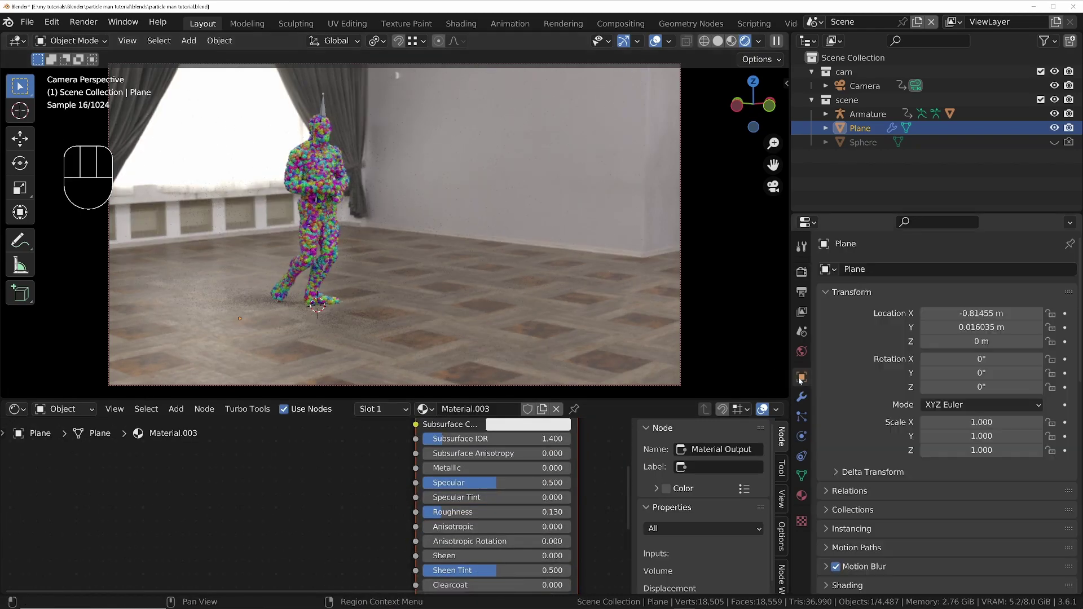
scroll(932, 395, down, 10)
drag(497, 512, 503, 511)
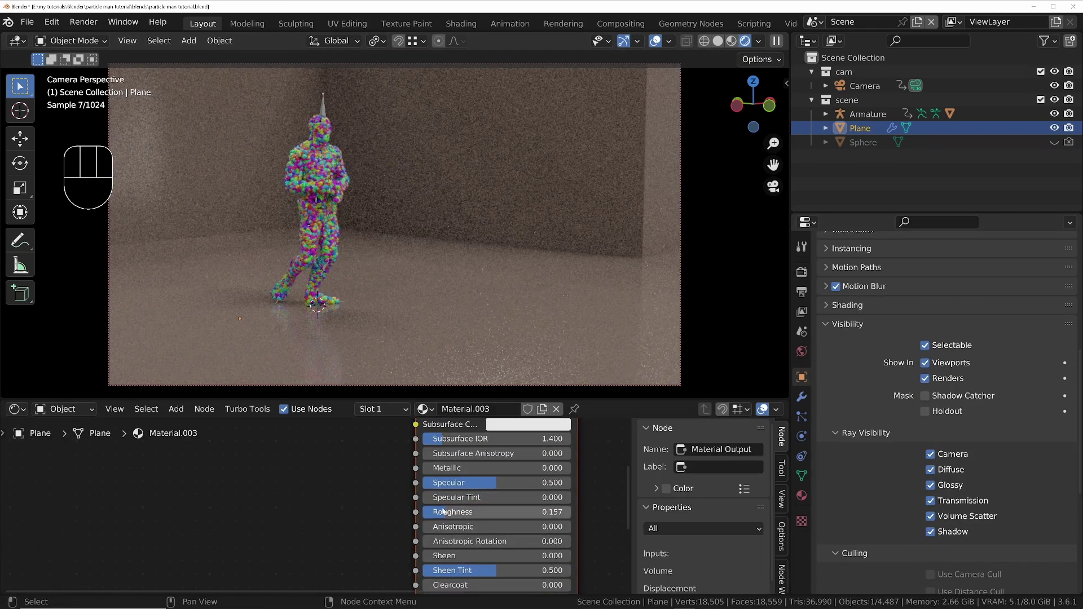
Assign a second, new material to the Plane's selected wall faces and turn Shadow Catcher back on for the object
click(801, 496)
key(Tab)
key(KP_0)
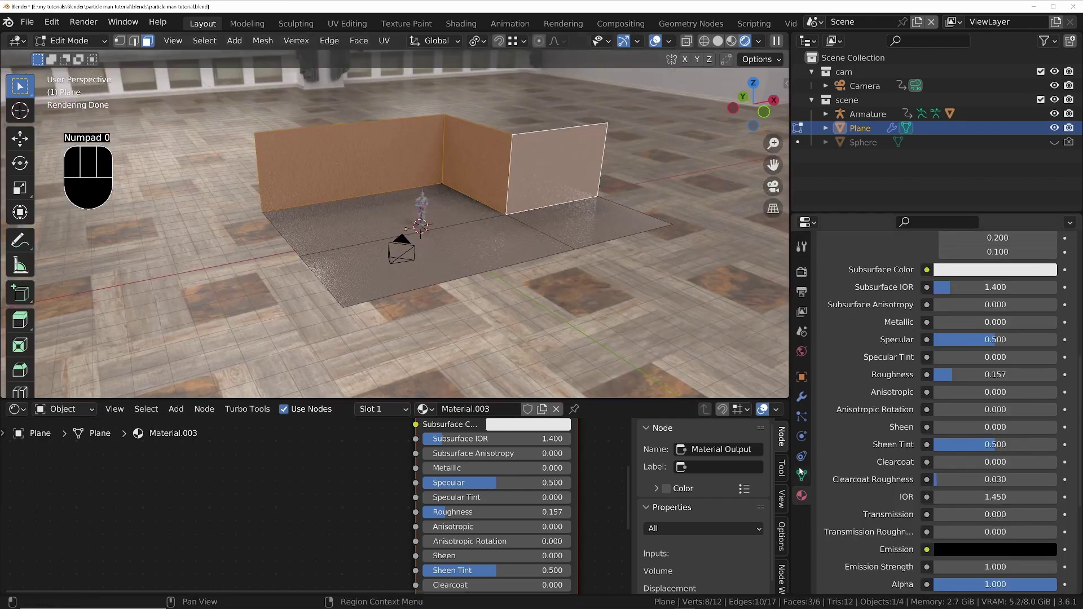
scroll(903, 395, up, 10)
click(1071, 270)
click(934, 370)
click(878, 353)
key(KP_0)
key(Tab)
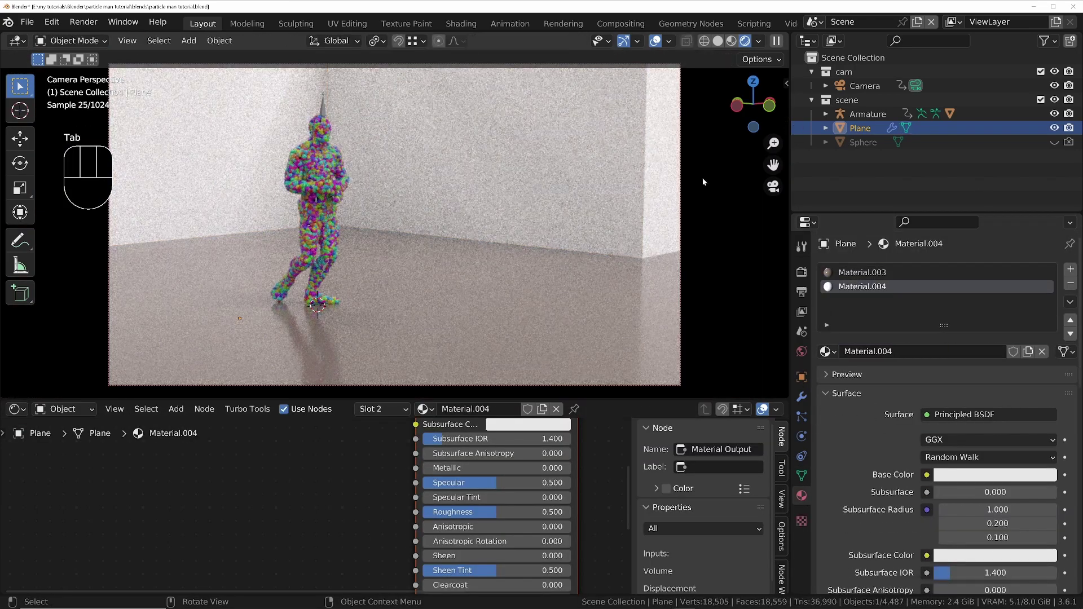
click(801, 377)
click(926, 435)
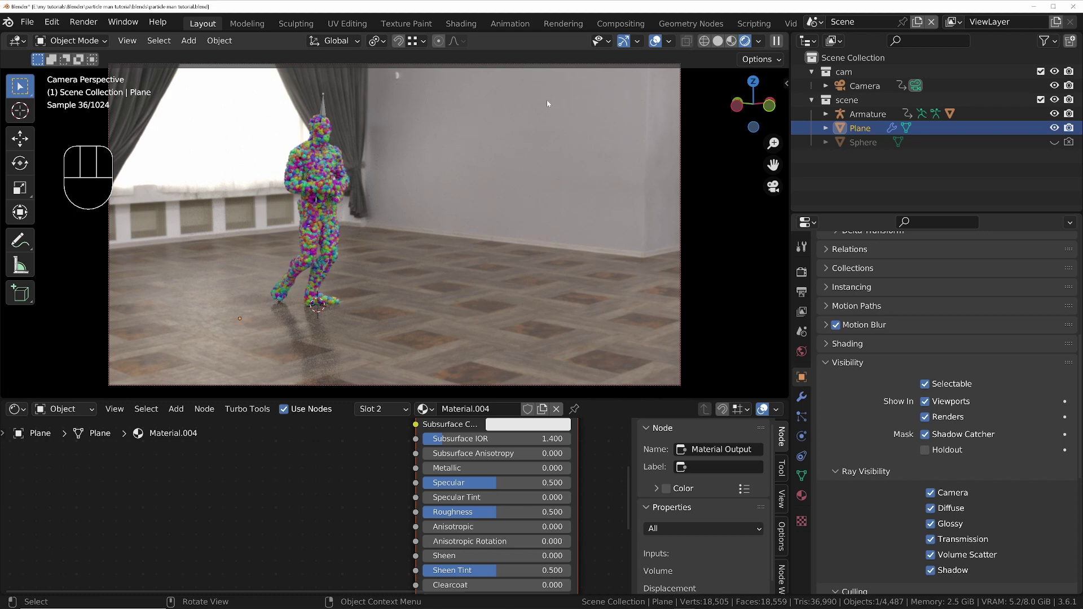
Render the scene from the Compositing workspace and enlarge the area showing the scopes
click(620, 23)
click(79, 20)
click(101, 56)
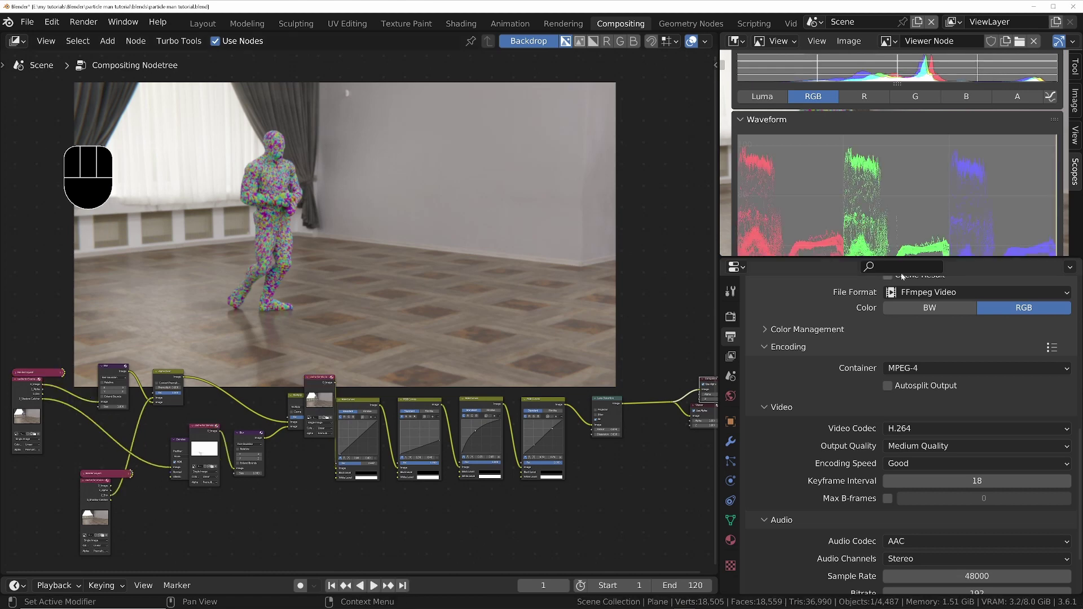
drag(881, 259, 881, 436)
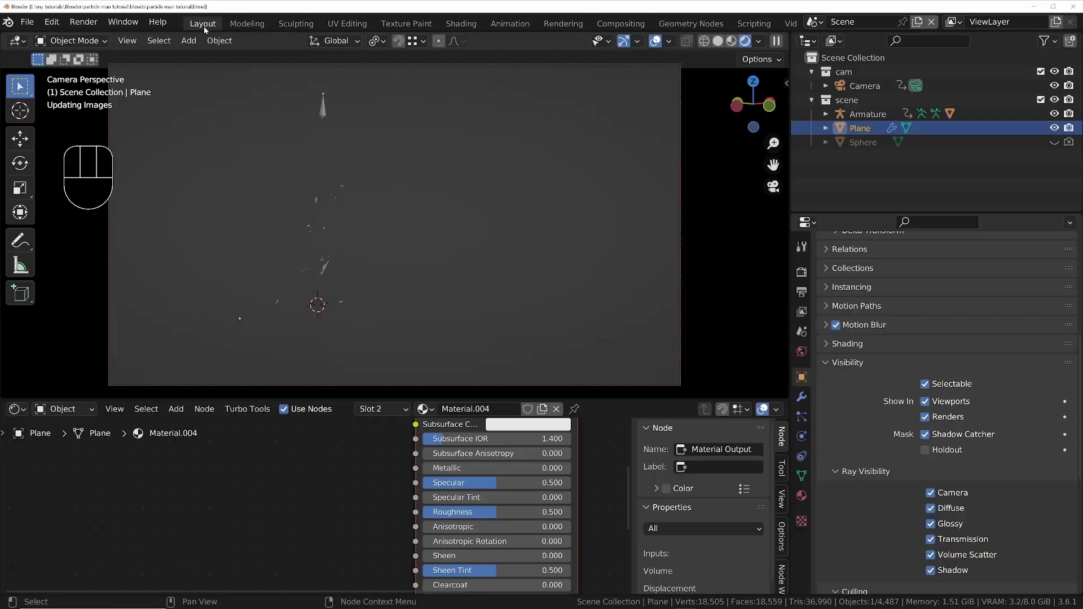
Set the roughness of the Sphere's material to 0.262
scroll(258, 512, up, 2)
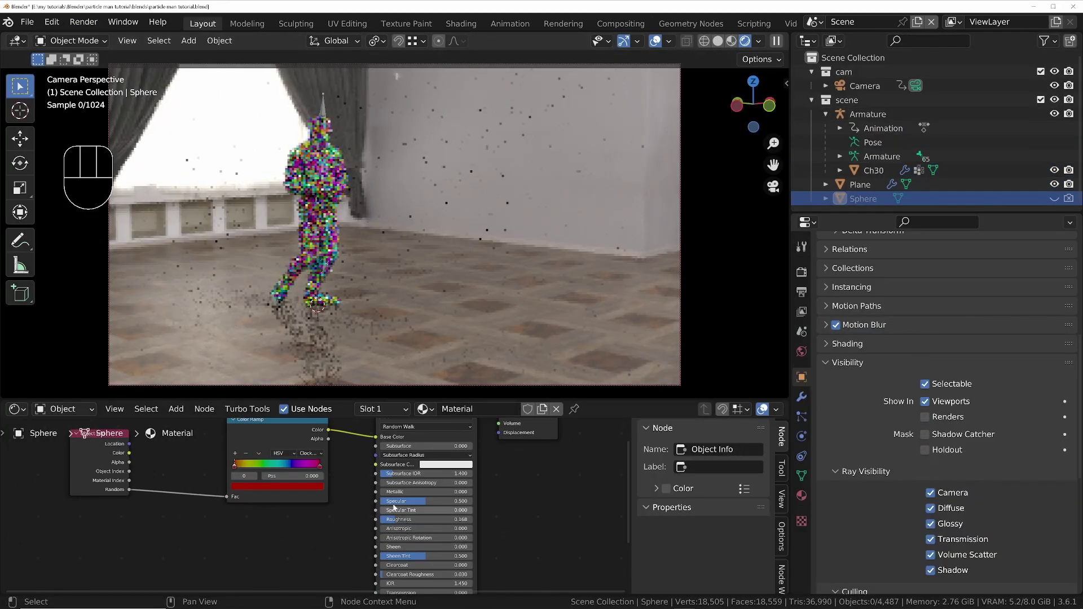
scroll(376, 546, up, 1)
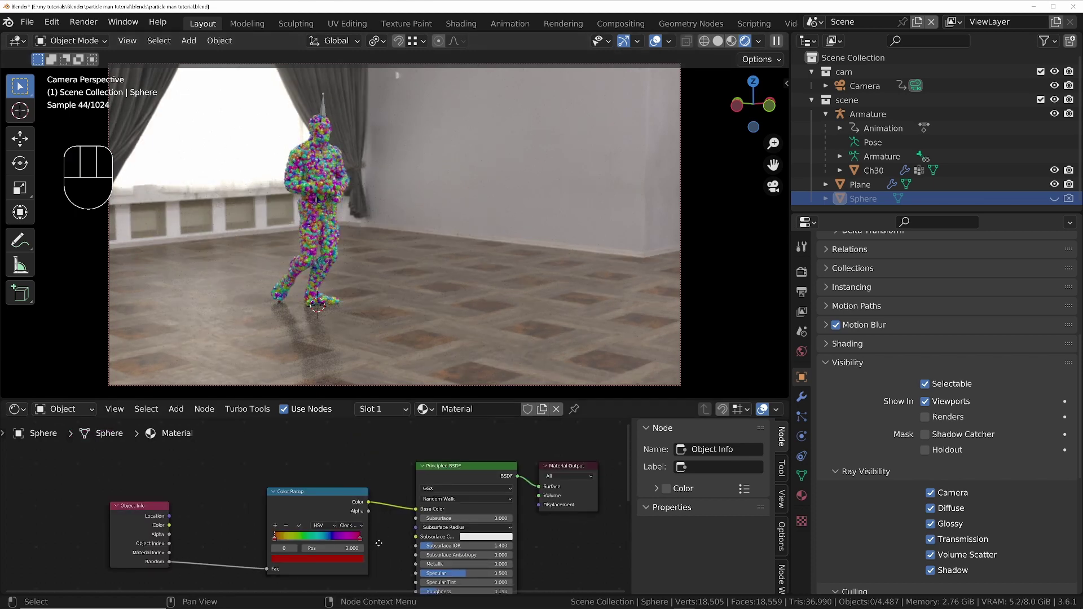
middle_drag(378, 544, 372, 496)
drag(432, 544, 438, 547)
Delete the bake of Ch30's particle system and set its emission number to 20000 * .2
click(801, 416)
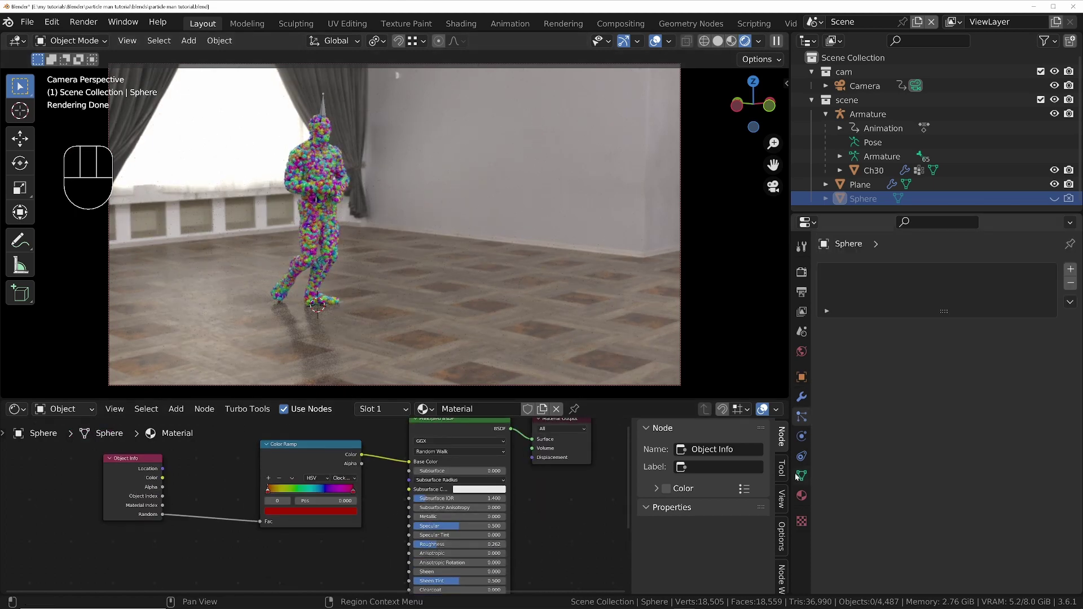
click(874, 170)
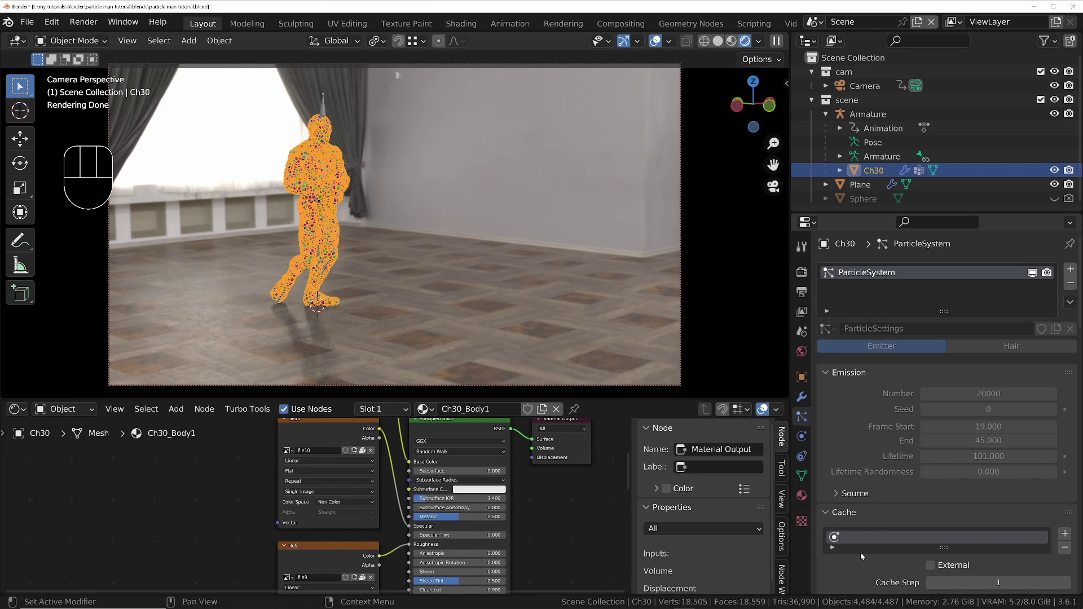
scroll(861, 556, down, 10)
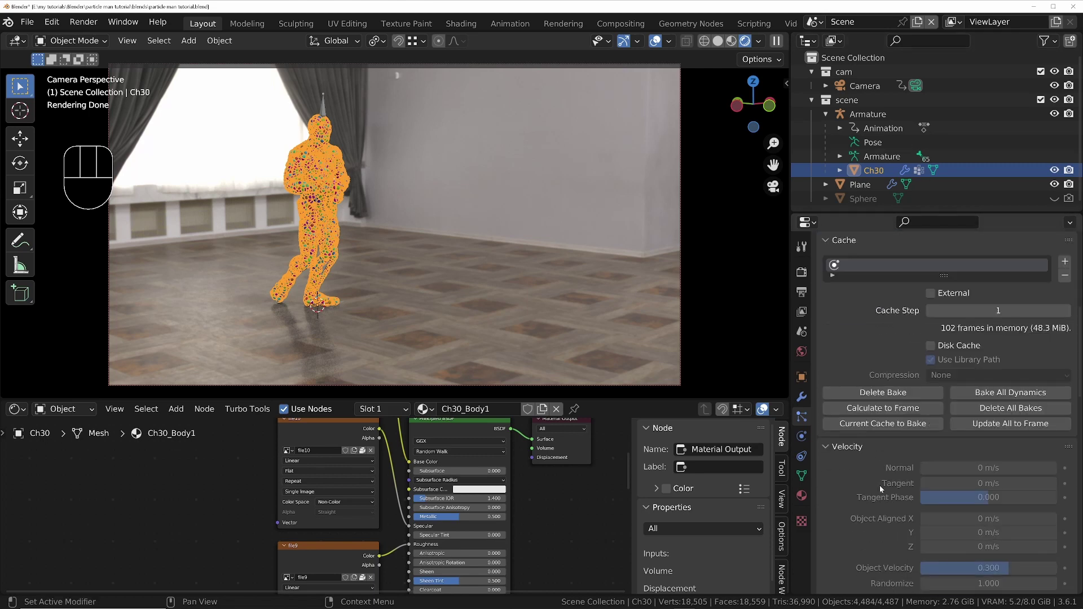
scroll(882, 489, down, 9)
scroll(869, 497, down, 20)
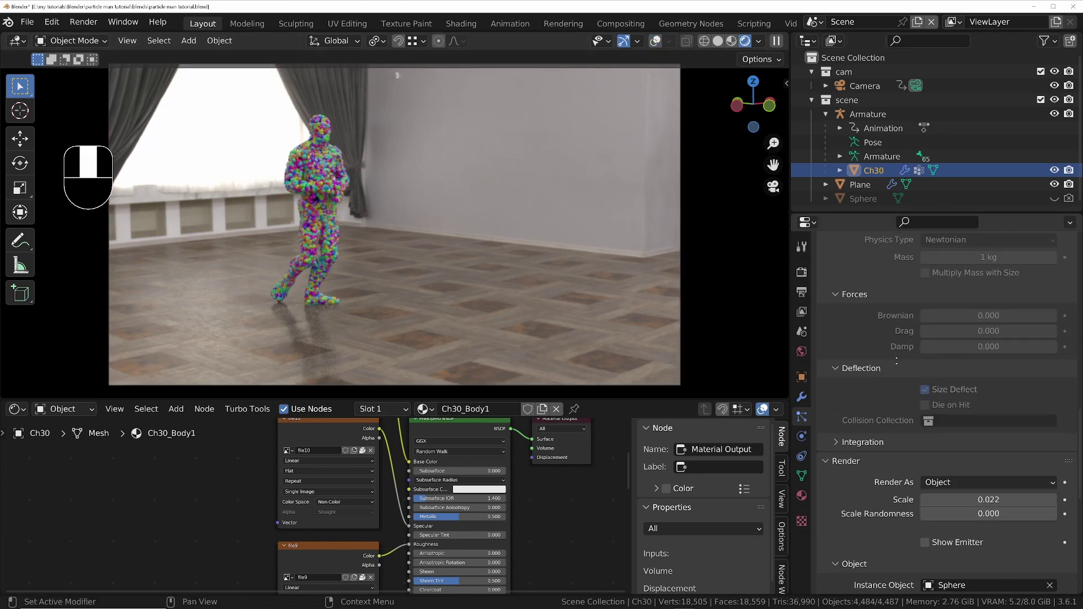
scroll(934, 549, up, 20)
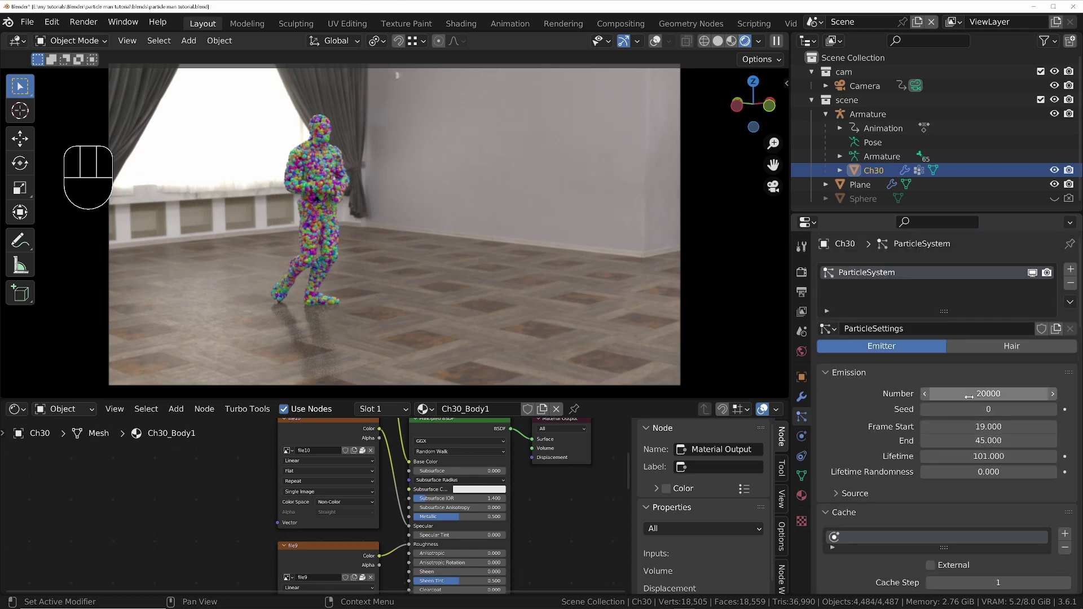
click(969, 395)
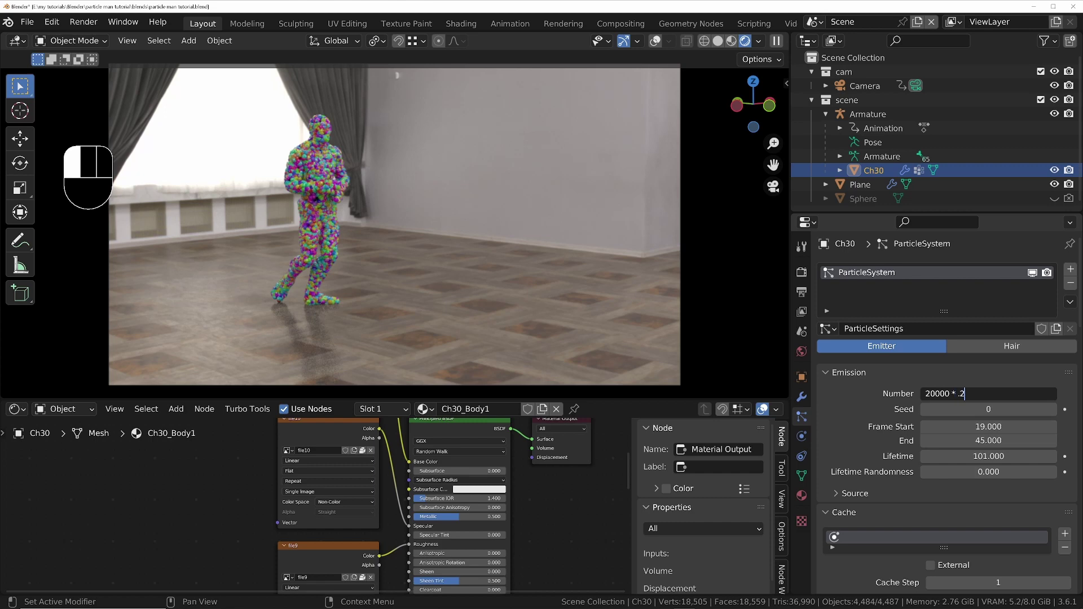
key(Return)
Set the particle system's viewport display amount to 100% and switch the viewport to Solid shading
scroll(1025, 356, down, 15)
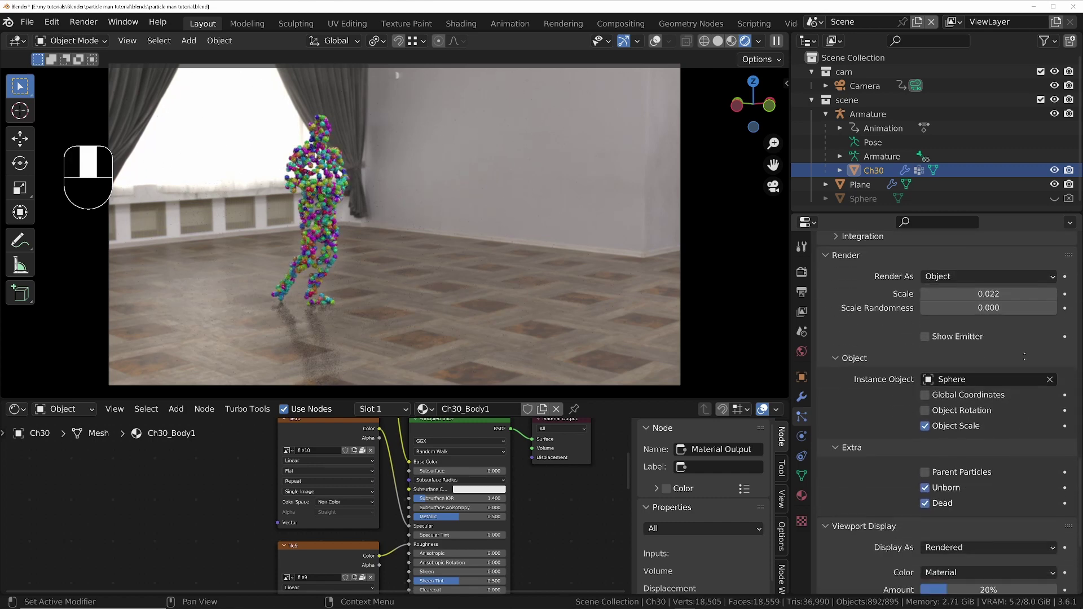
scroll(1025, 356, down, 7)
key(Return)
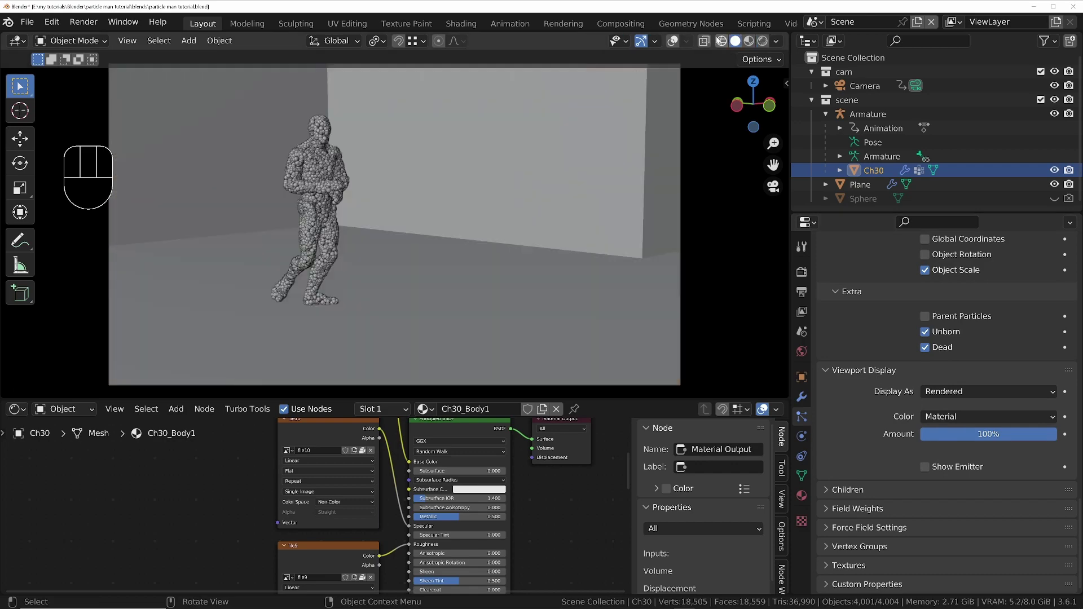
Enable the Interior/Heavy GI option in the scene's Turbo Render settings and review which passes are visible to the camera
scroll(867, 332, up, 20)
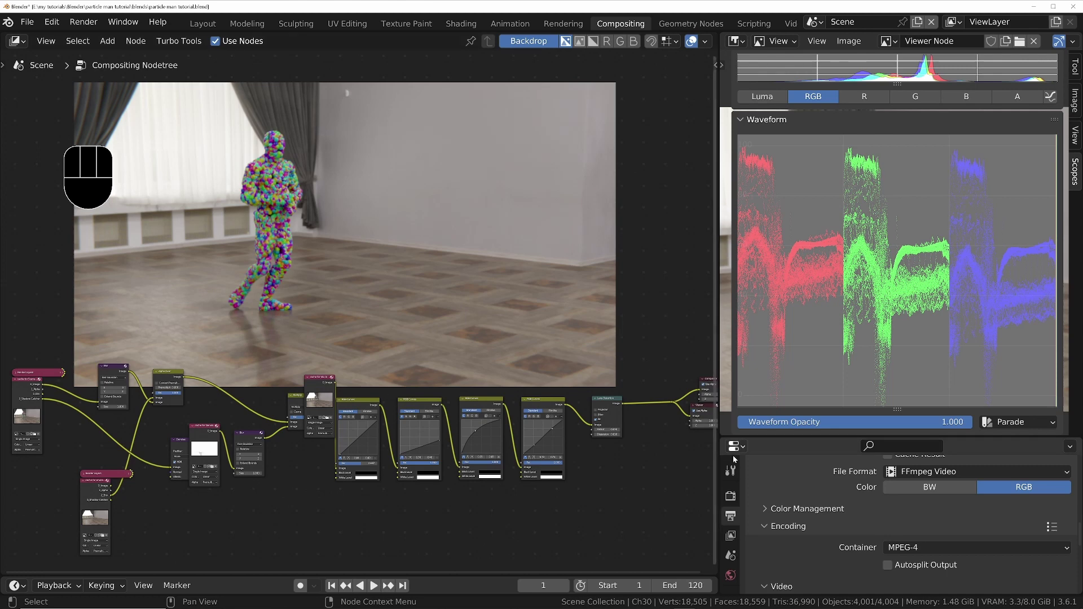
click(731, 495)
scroll(819, 502, up, 10)
scroll(855, 538, down, 5)
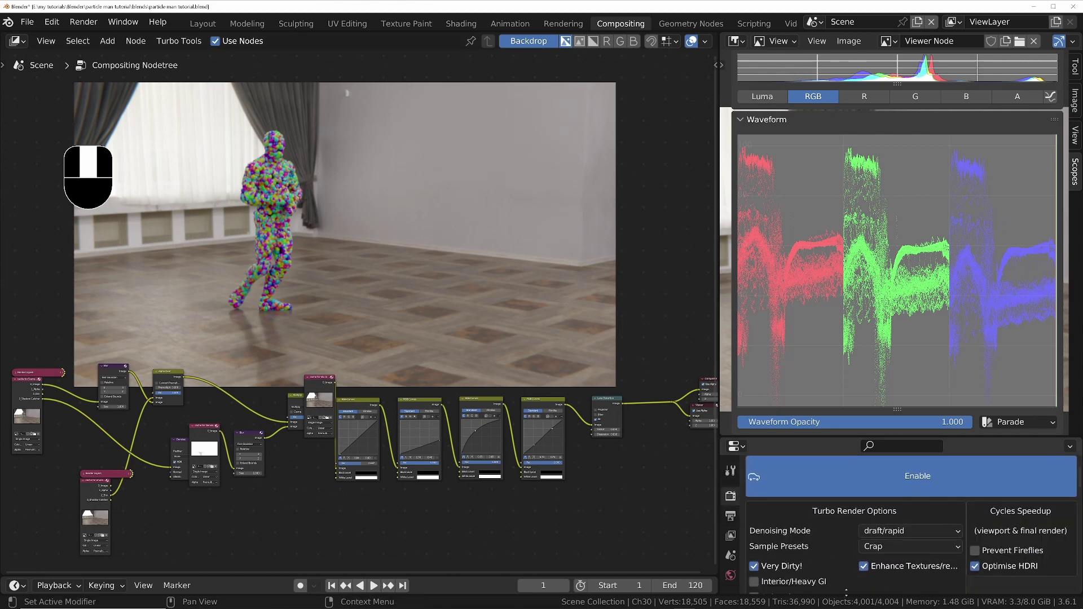
scroll(855, 537, down, 1)
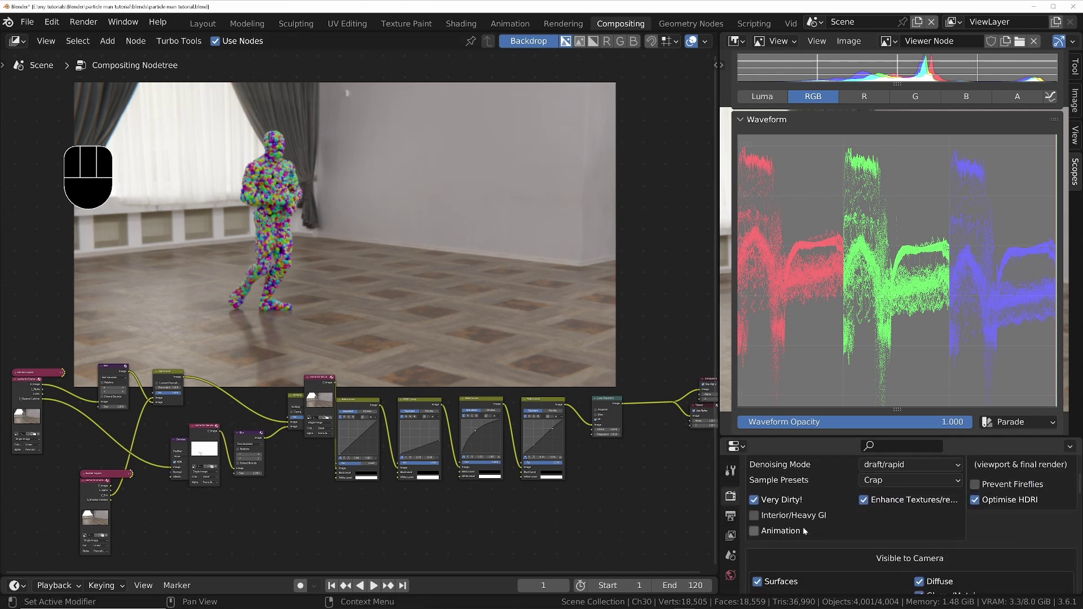
scroll(845, 562, down, 8)
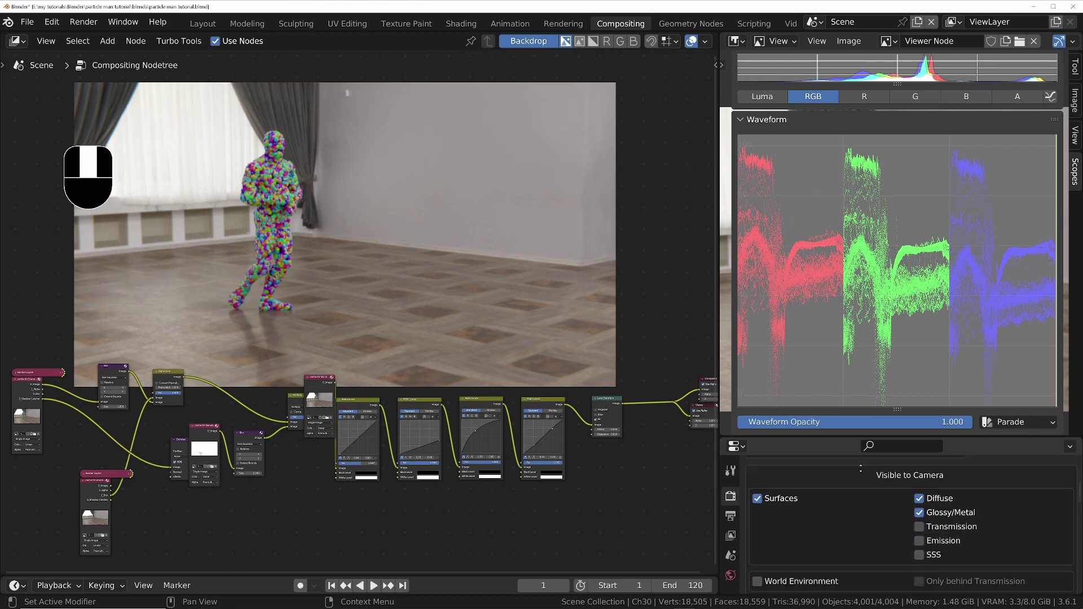
scroll(903, 525, up, 5)
scroll(240, 73, up, 1)
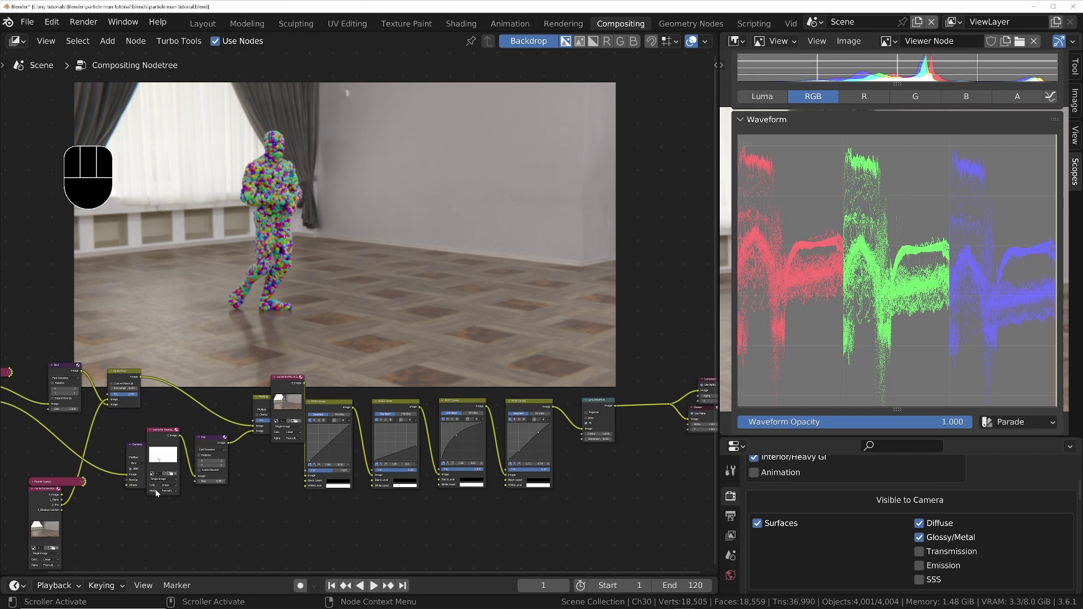
Save the blend file and start the Turbo Tools animation render
key(ctrl)
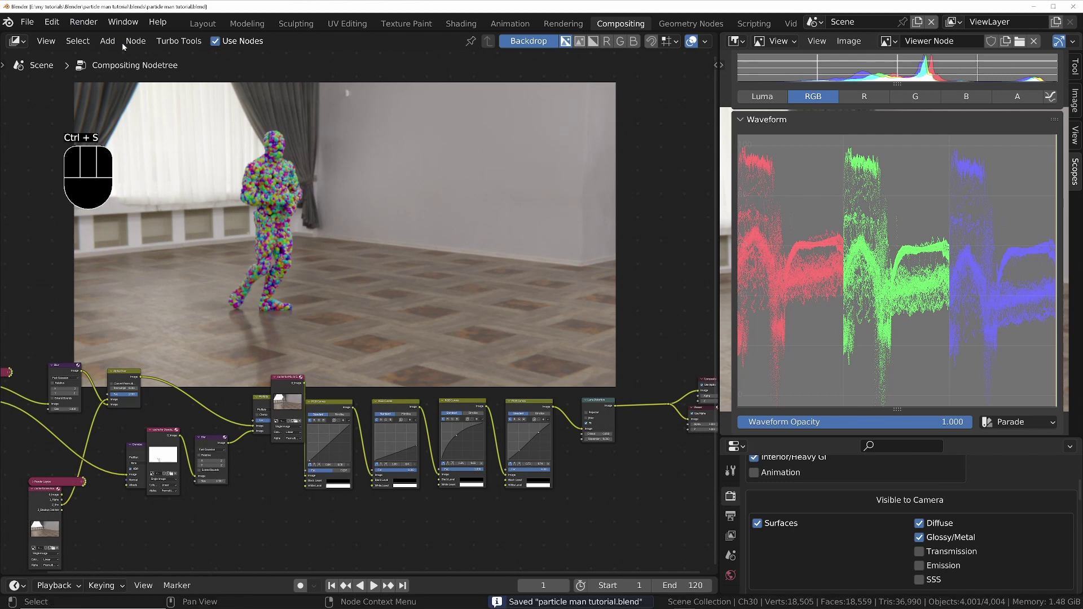
click(96, 25)
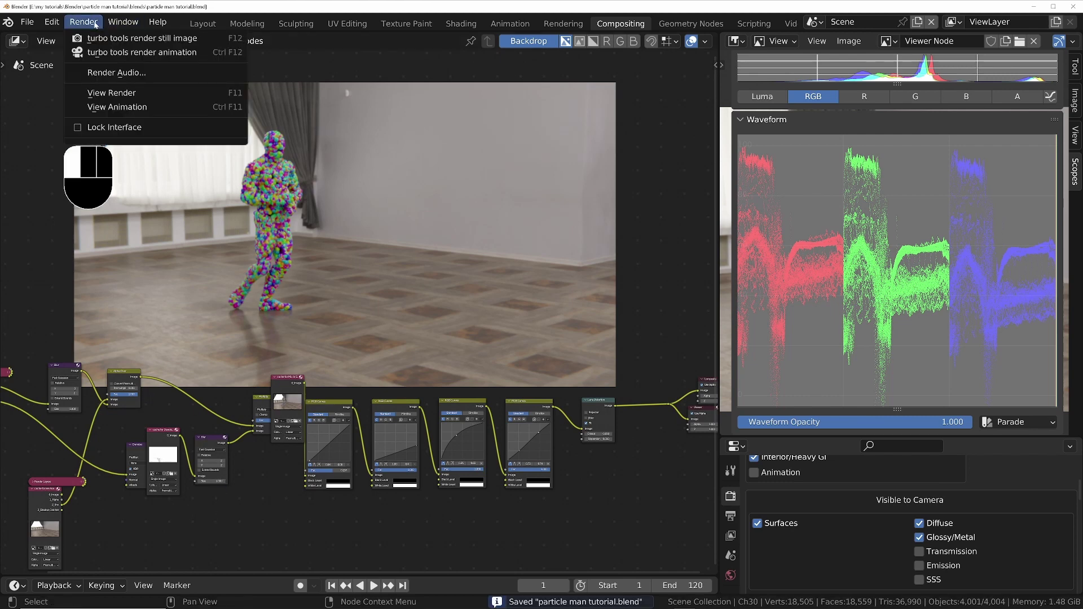
click(119, 53)
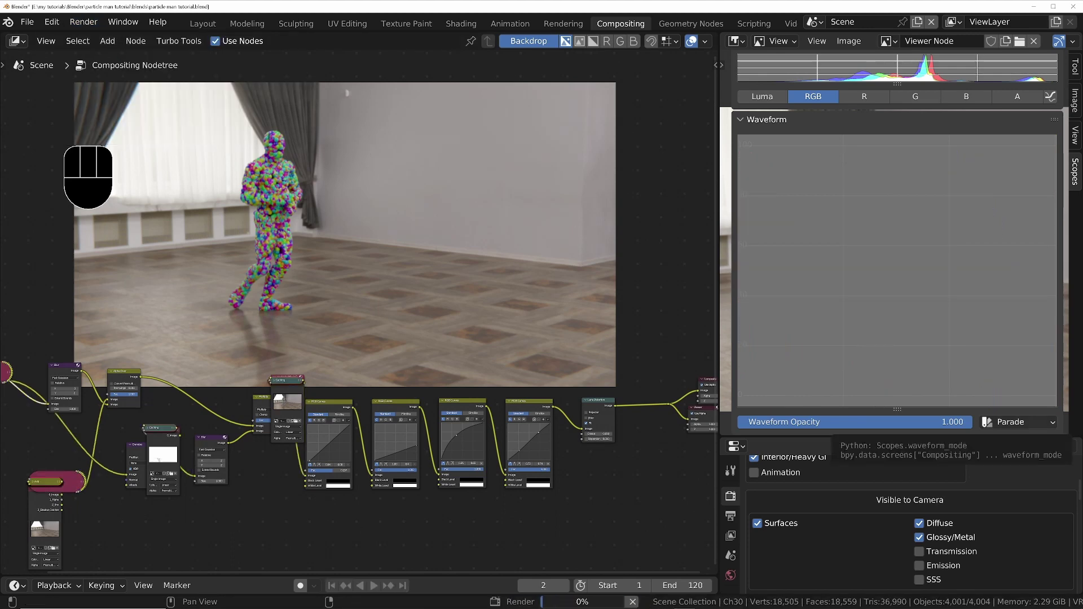